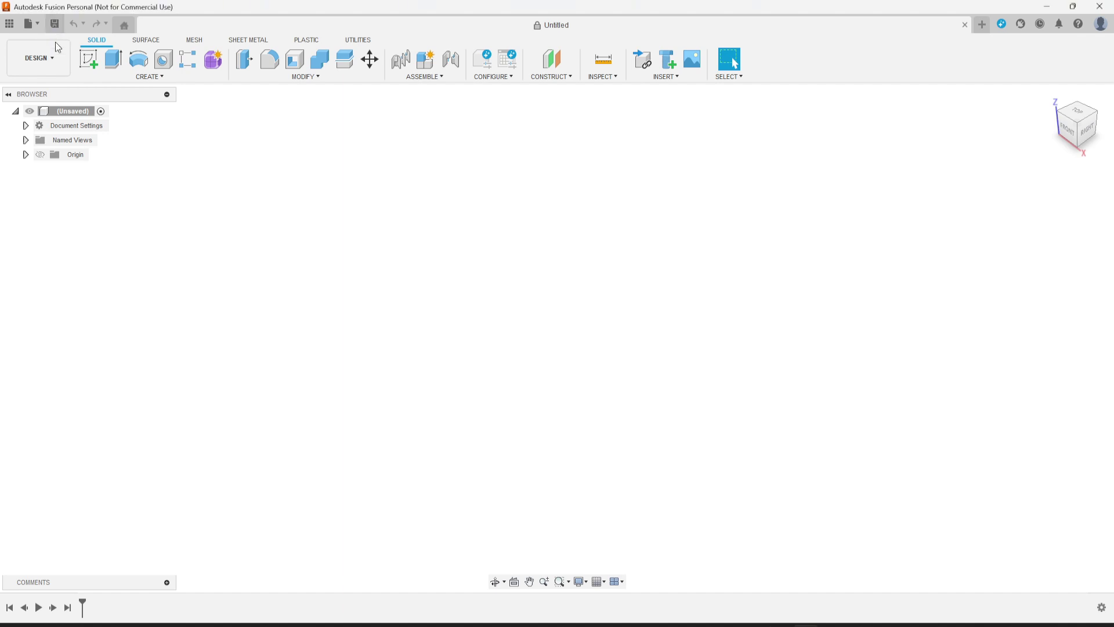
Save the new design under the name Phone Keychain in Learning Fusion 360
{"action": "key", "text": "ctrl+s"}
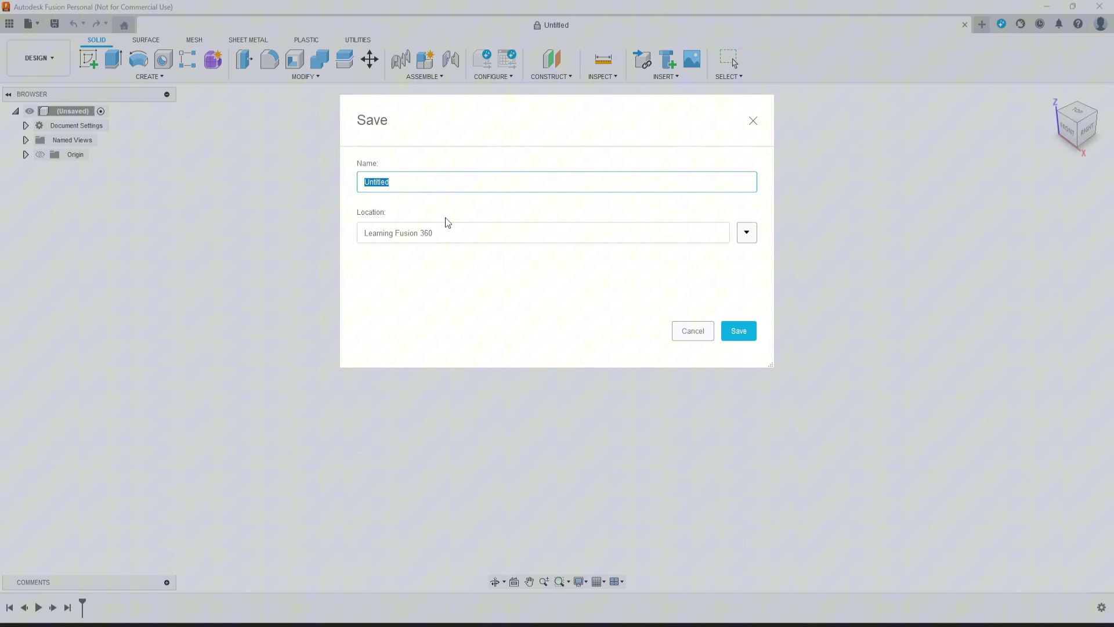
{"action": "type", "text": "Phone Keychain"}
{"action": "key", "text": "Return"}
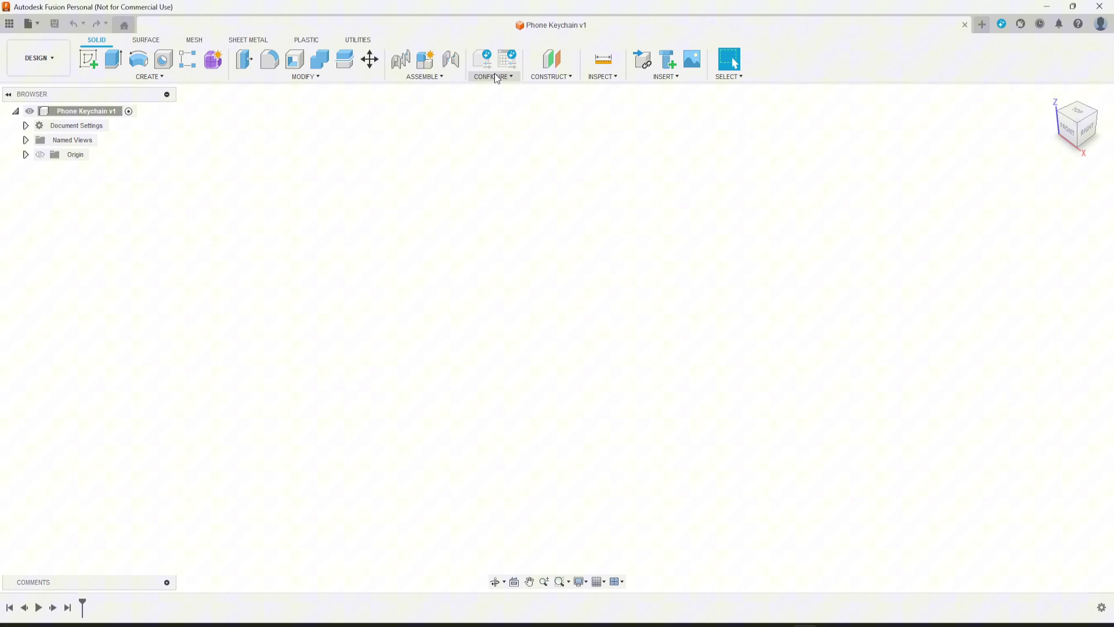
Create a new internal standard component named Stand inside the Phone Keychain design and activate it
{"action": "left_click", "coordinate": [439, 79]}
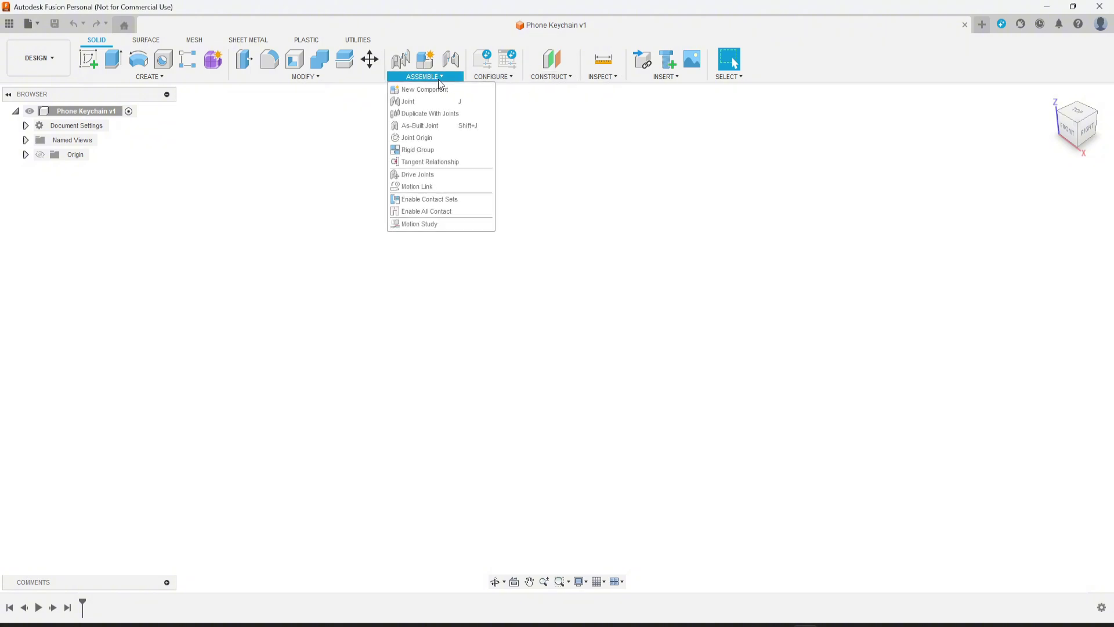
{"action": "left_click", "coordinate": [427, 89]}
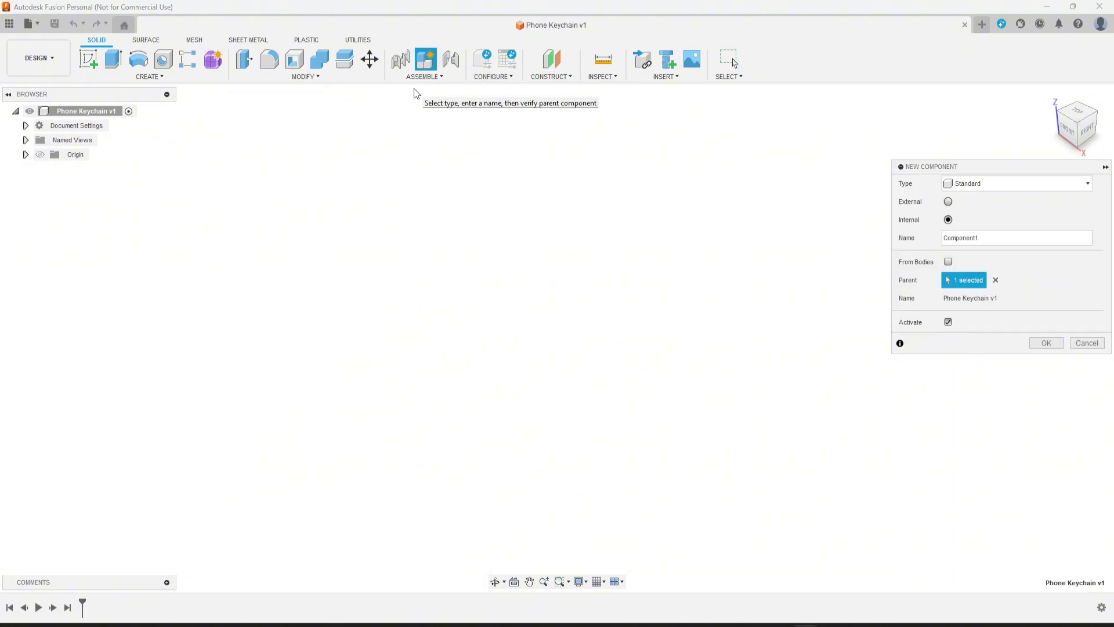
{"action": "left_click", "coordinate": [1006, 236]}
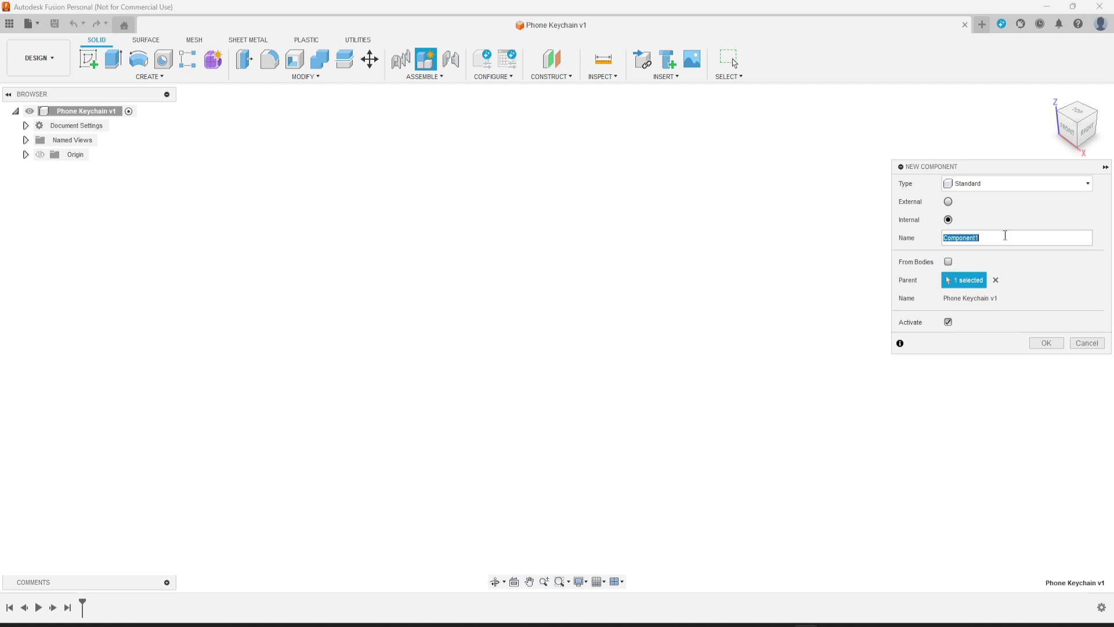
{"action": "type", "text": "Stand"}
{"action": "key", "text": "Return"}
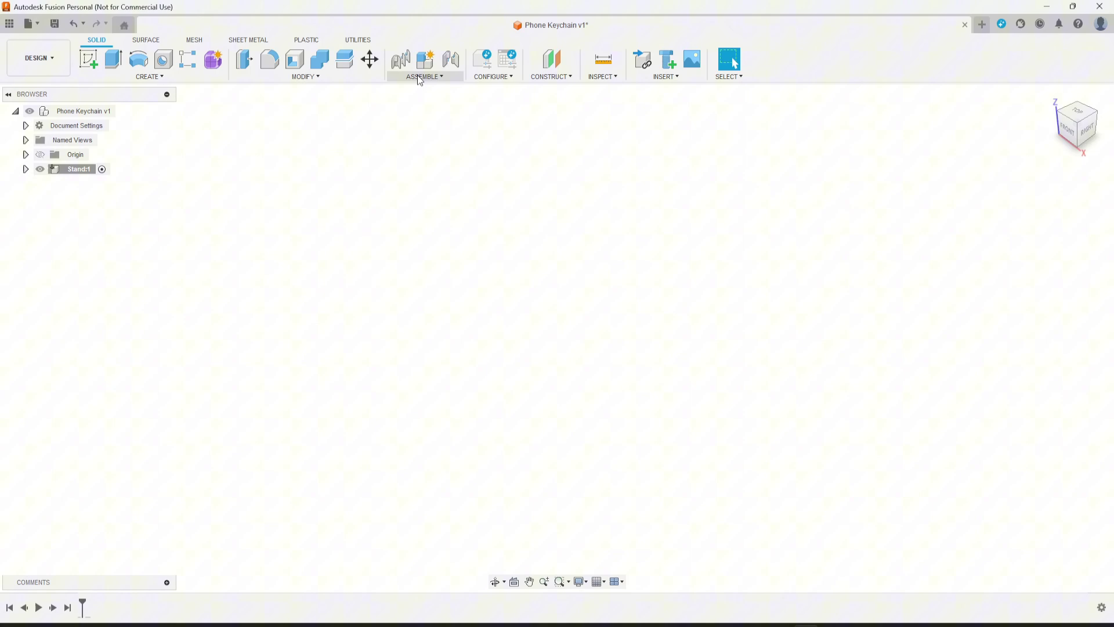
Add a user parameter named Phone_width with unit mm and the expression 15
{"action": "left_click", "coordinate": [319, 76]}
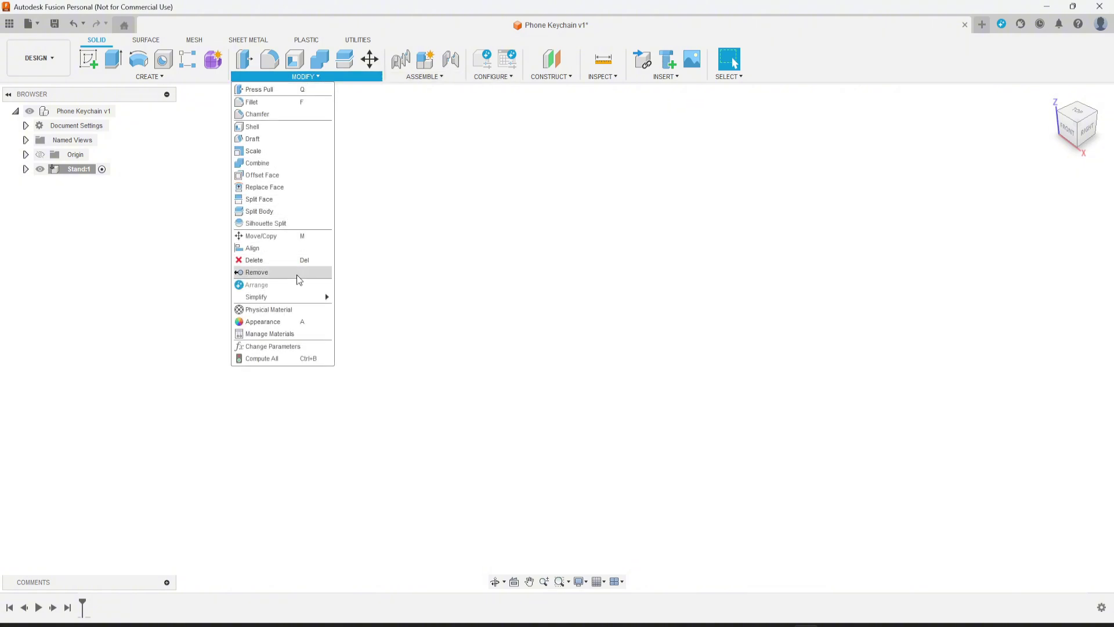
{"action": "left_click", "coordinate": [290, 346]}
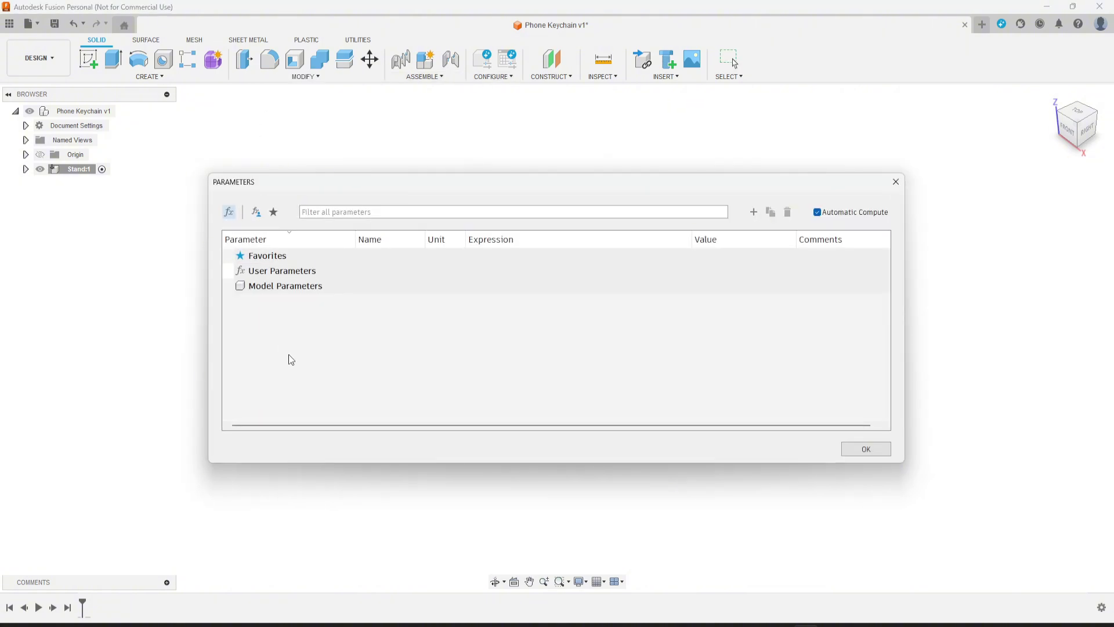
{"action": "left_click", "coordinate": [754, 212]}
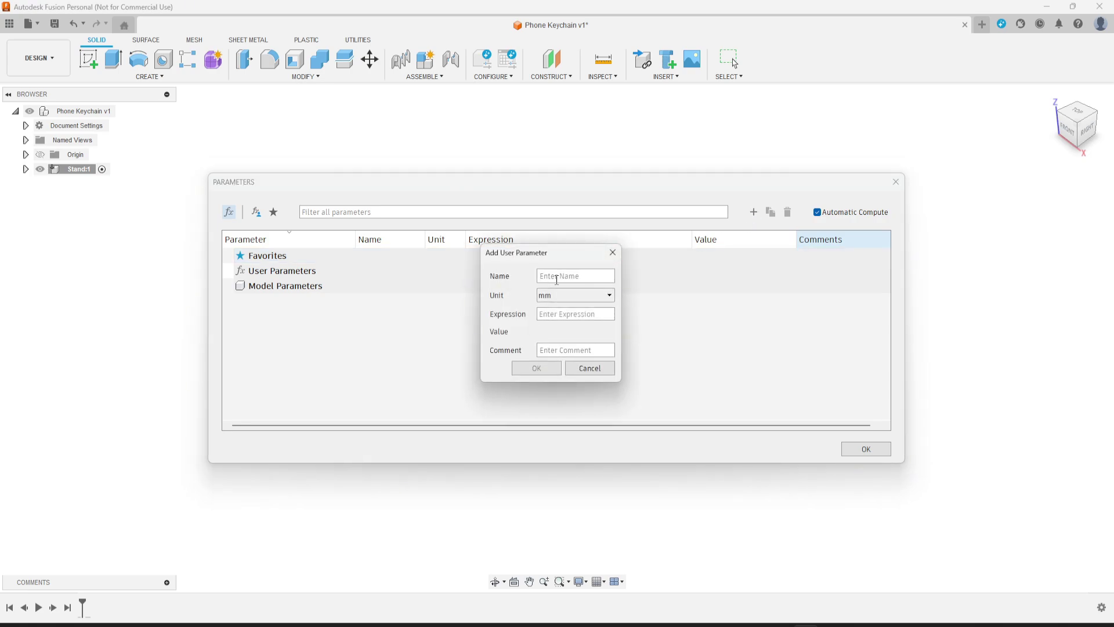
{"action": "type", "text": "Phone_width"}
{"action": "key", "text": "Tab"}
{"action": "type", "text": "15"}
{"action": "key", "text": "Return"}
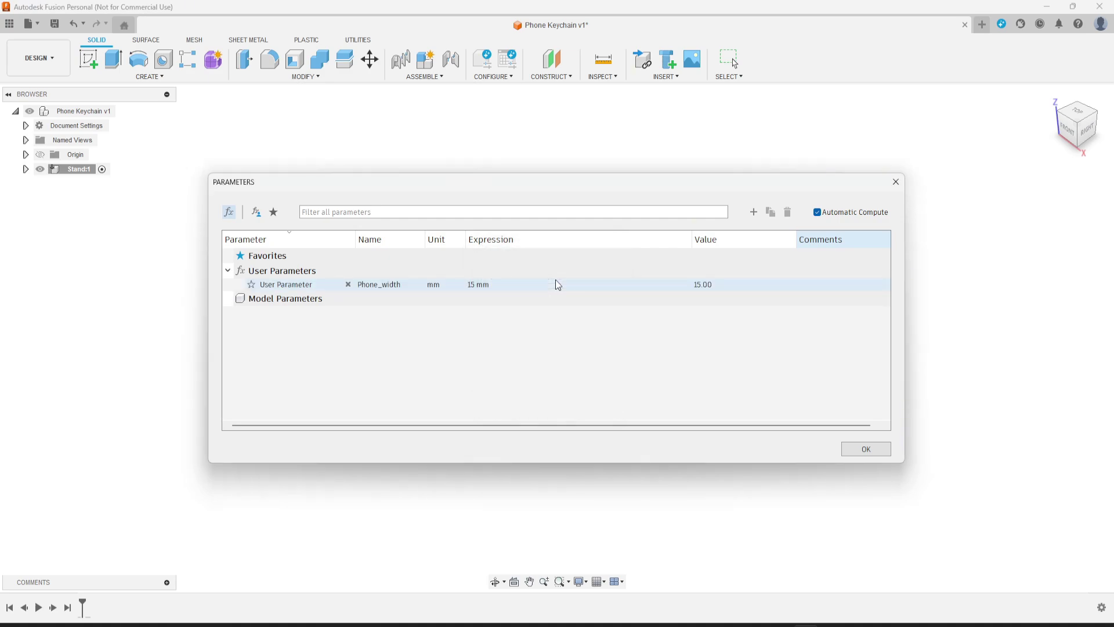
Add a user parameter named Angle with unit mm and the expression 100
{"action": "left_click", "coordinate": [754, 211]}
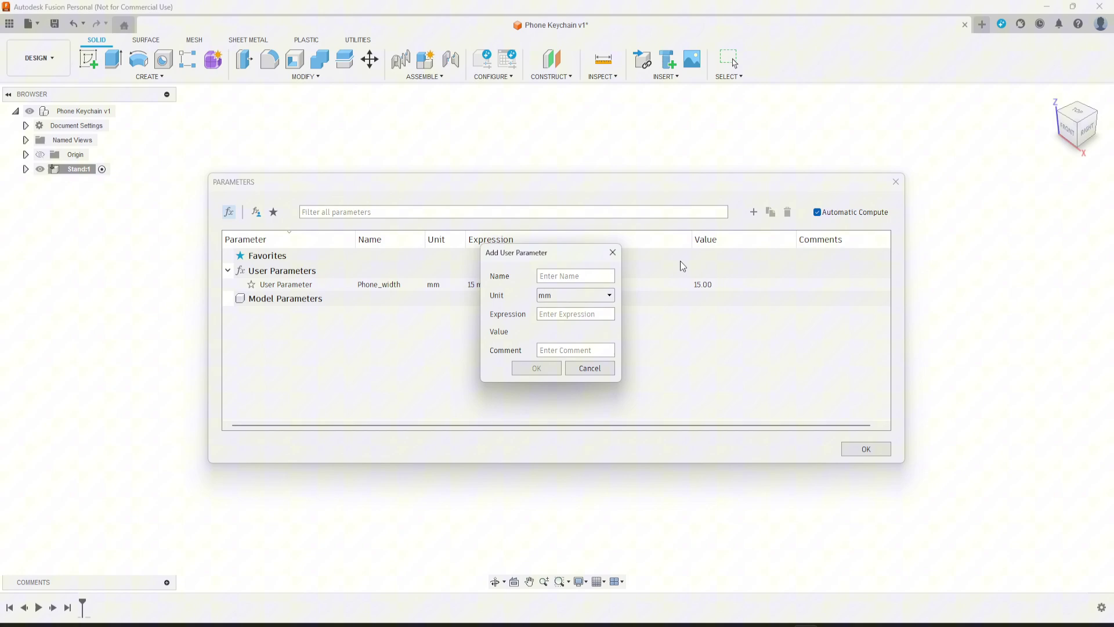
{"action": "type", "text": "Angle"}
{"action": "key", "text": "Tab"}
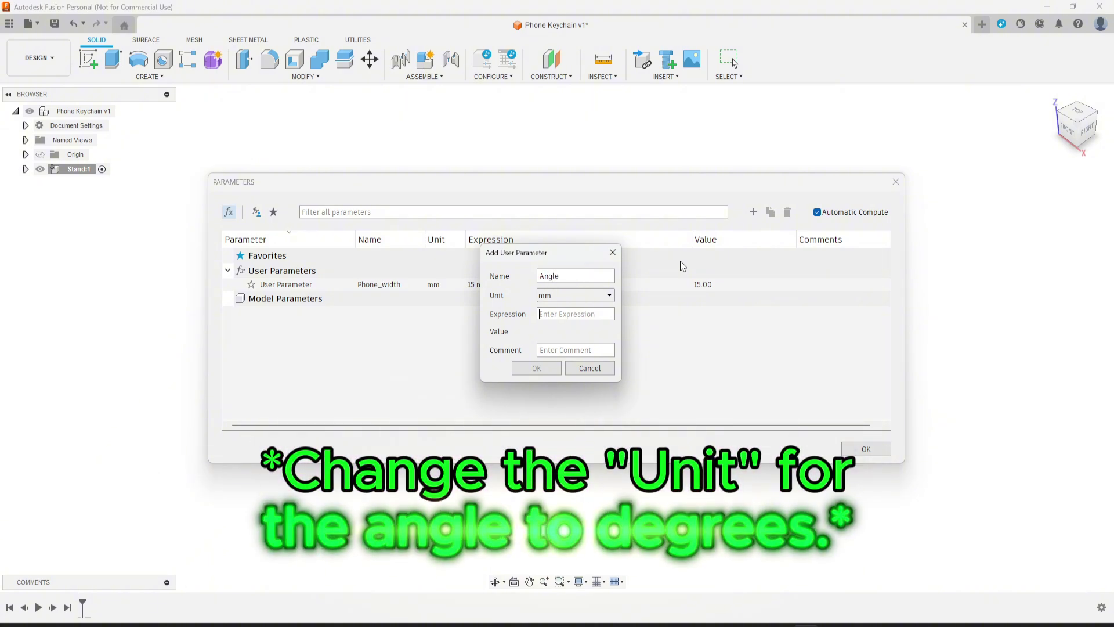
{"action": "type", "text": "100"}
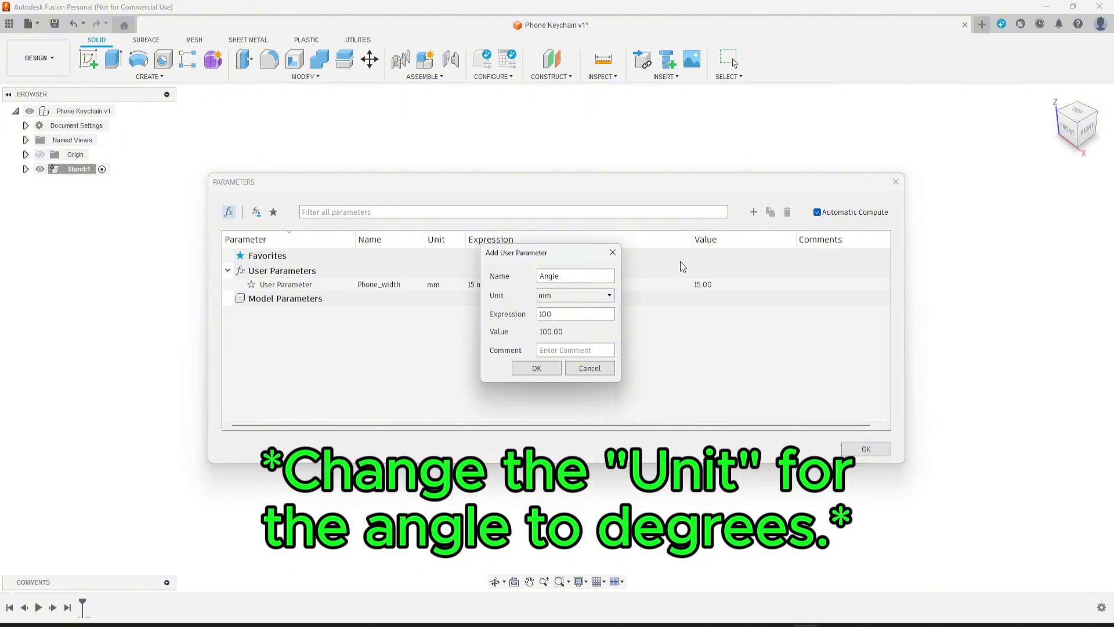
{"action": "left_click", "coordinate": [534, 369]}
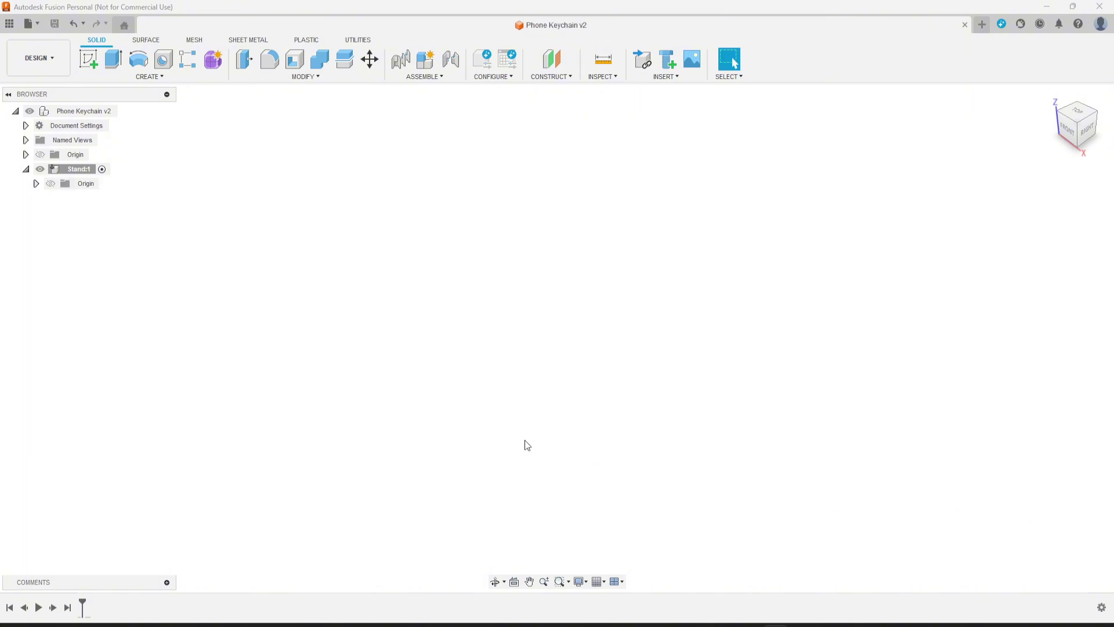
Sketch a center rectangle on the horizontal XY plane, centred on the origin, 30 mm high and 25 mm wide, and finish the sketch
{"action": "left_click", "coordinate": [89, 59]}
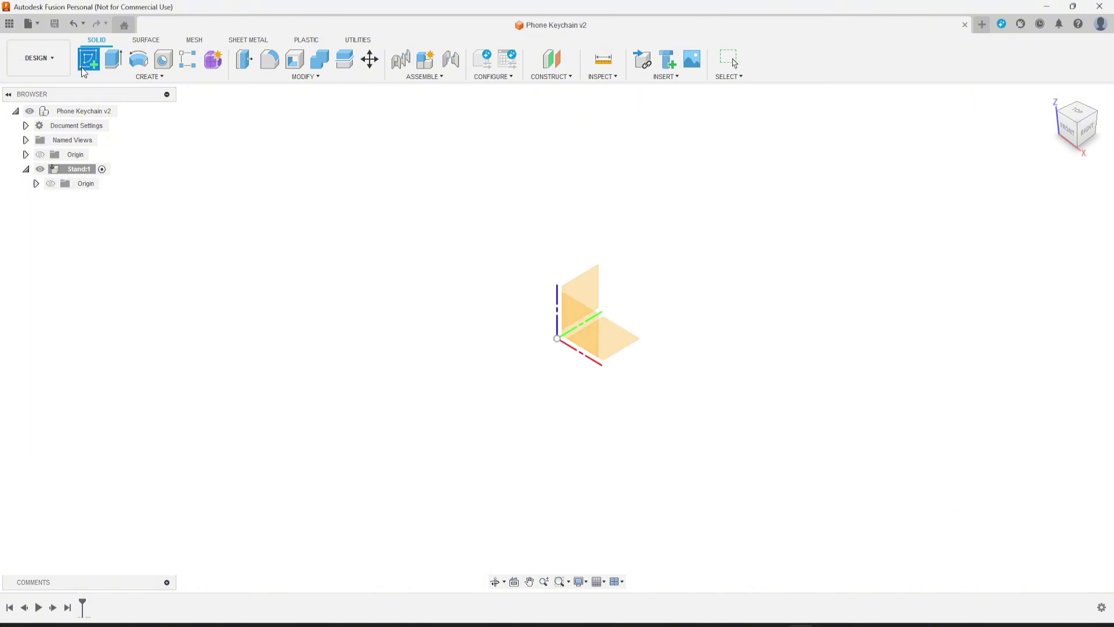
{"action": "left_click", "coordinate": [621, 343]}
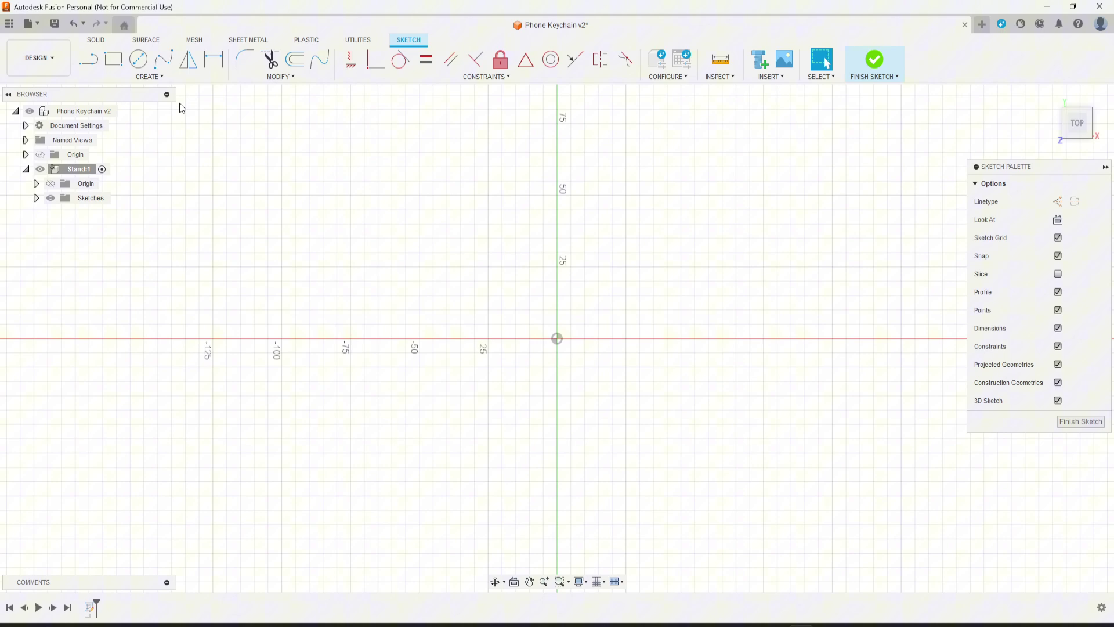
{"action": "left_click", "coordinate": [139, 78]}
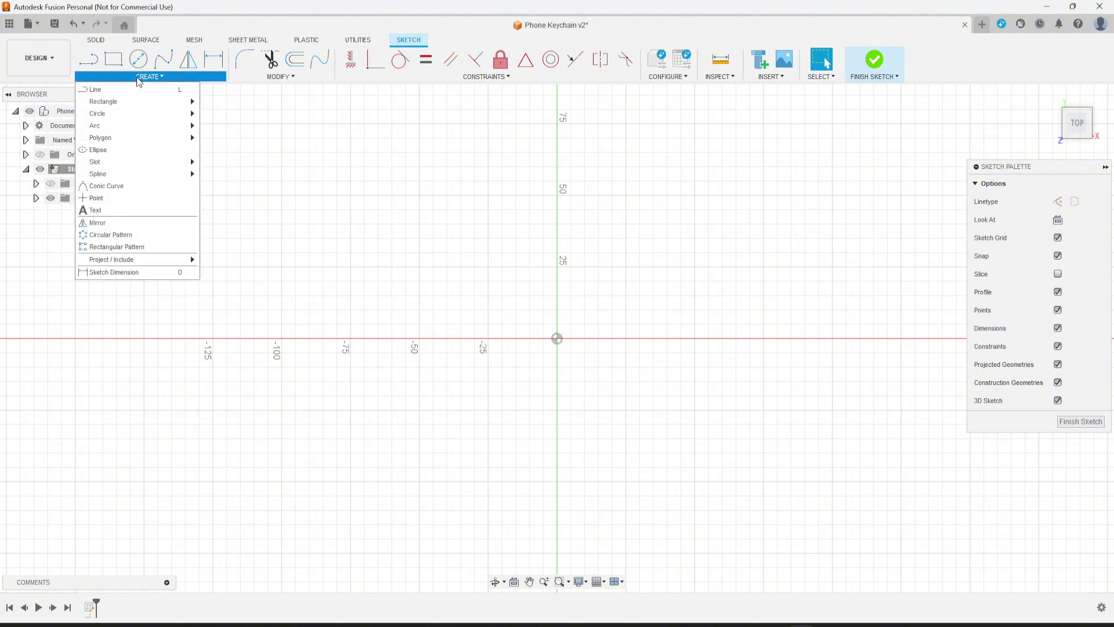
{"action": "mouse_move", "coordinate": [129, 102]}
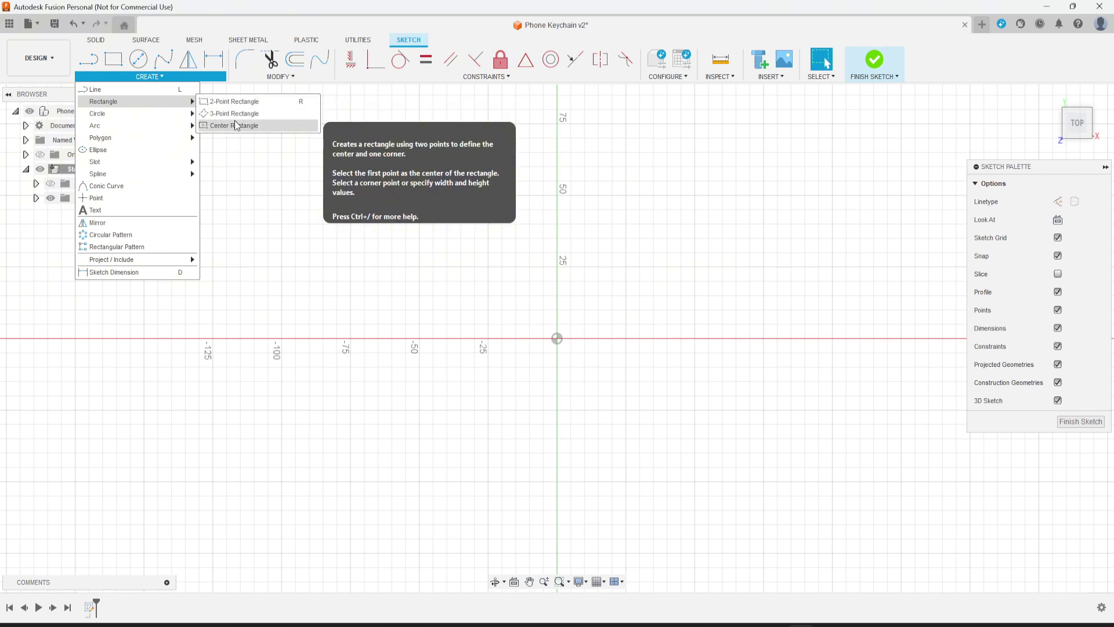
{"action": "left_click", "coordinate": [234, 125]}
{"action": "left_click", "coordinate": [557, 339]}
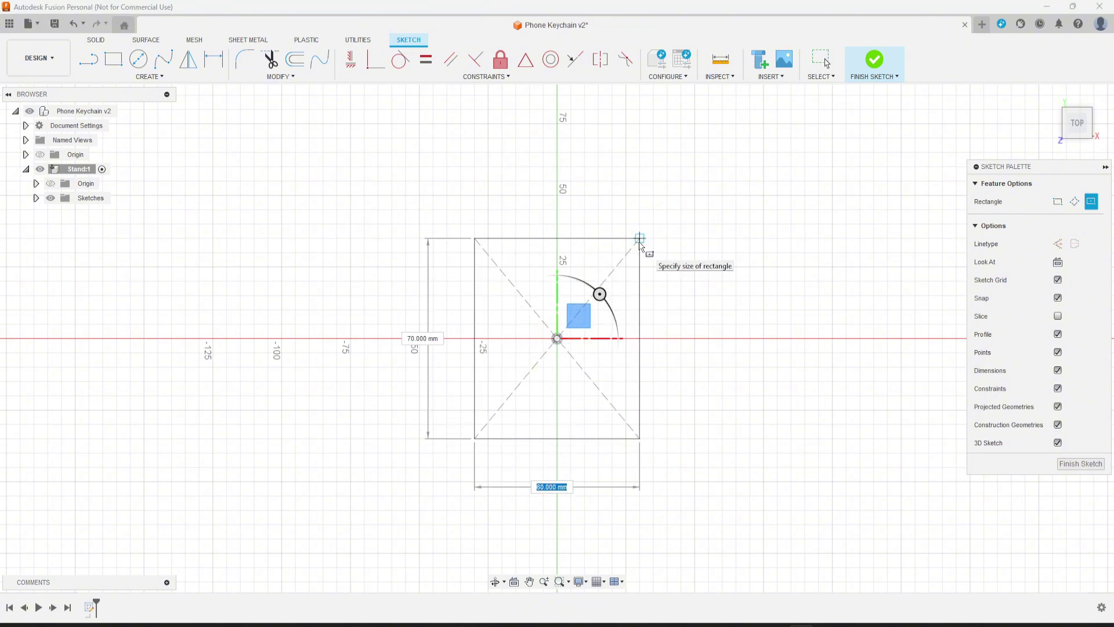
{"action": "key", "text": "Tab"}
{"action": "type", "text": "30"}
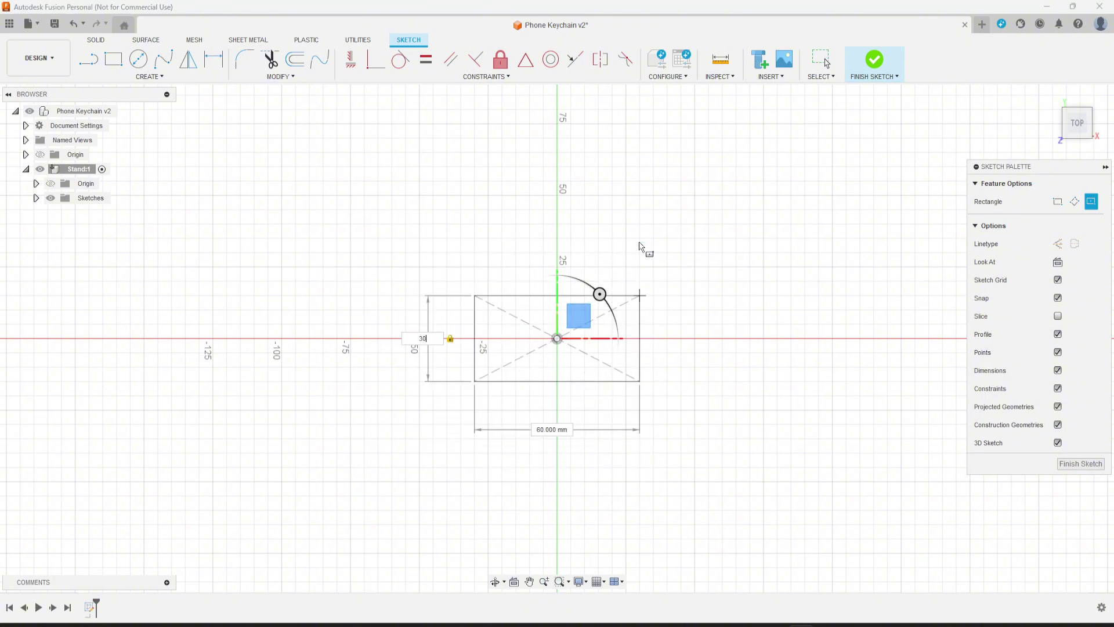
{"action": "key", "text": "Tab"}
{"action": "type", "text": "25"}
{"action": "key", "text": "Return"}
{"action": "scroll", "coordinate": [611, 369], "scroll_direction": "up", "scroll_amount": 3}
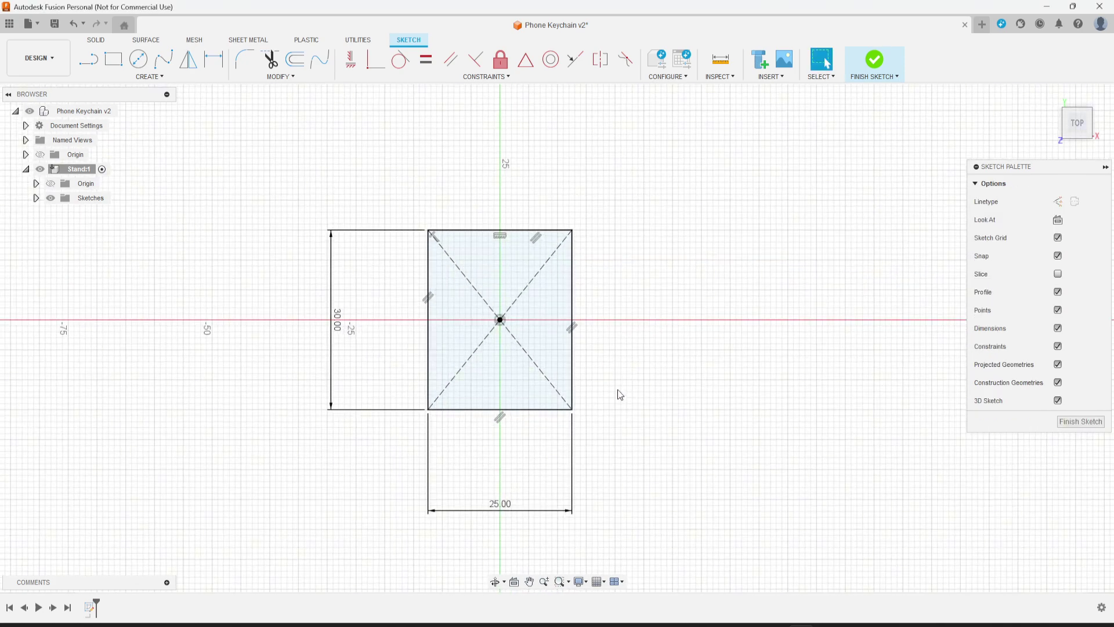
{"action": "mouse_move", "coordinate": [639, 476]}
{"action": "middle_mouse_down", "text": "shift"}
{"action": "mouse_move", "coordinate": [634, 455]}
{"action": "mouse_move", "coordinate": [612, 441]}
{"action": "middle_mouse_up", "text": "shift"}
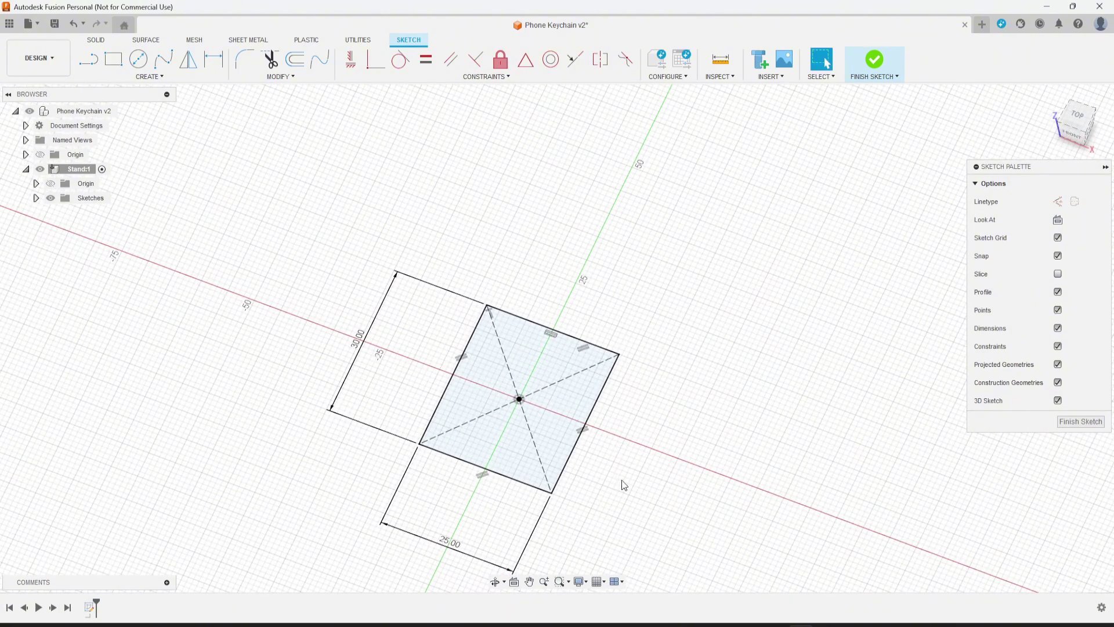
{"action": "left_click", "coordinate": [1080, 421]}
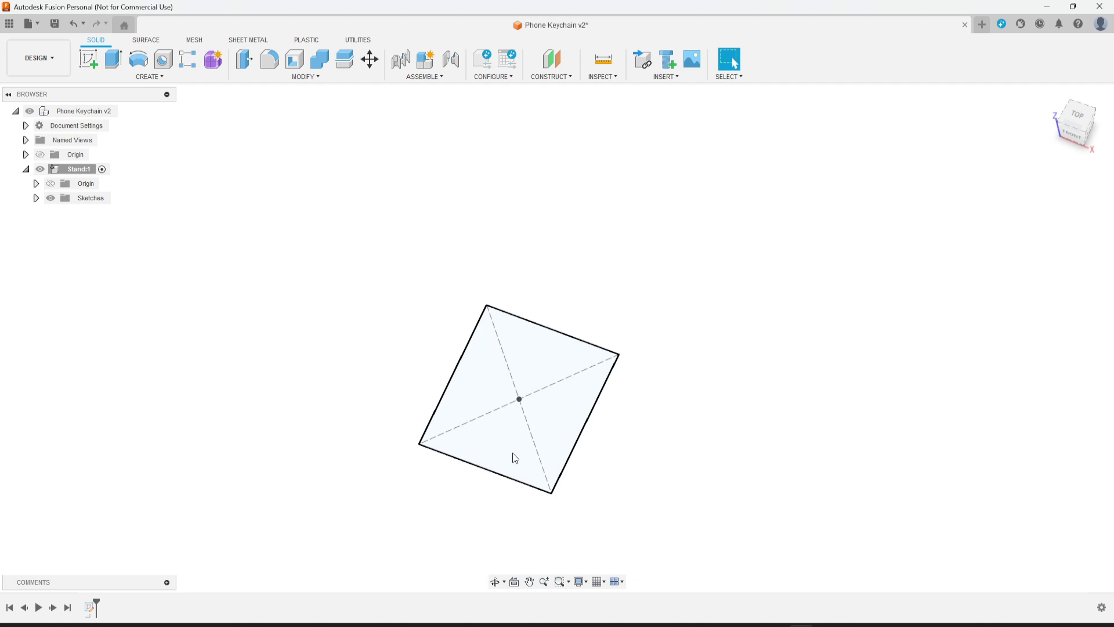
Extrude the rectangle profile 10 mm upward as a new body
{"action": "mouse_move", "coordinate": [632, 469]}
{"action": "middle_mouse_down", "text": "shift"}
{"action": "mouse_move", "coordinate": [625, 453]}
{"action": "mouse_move", "coordinate": [609, 473]}
{"action": "middle_mouse_up", "text": "shift"}
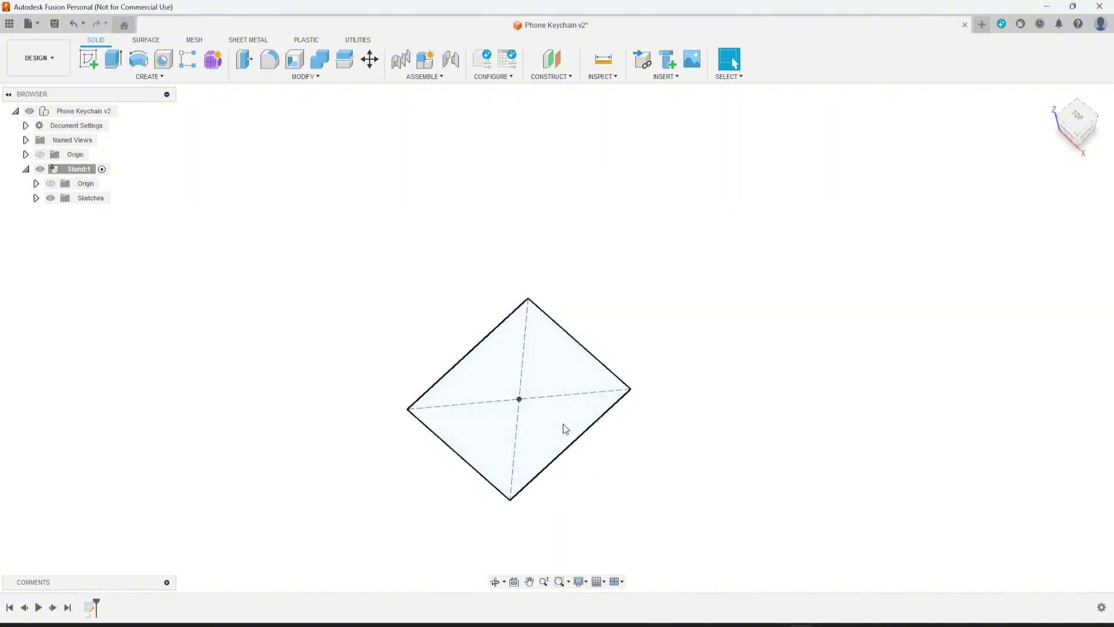
{"action": "left_click", "coordinate": [577, 414]}
{"action": "key", "text": "e"}
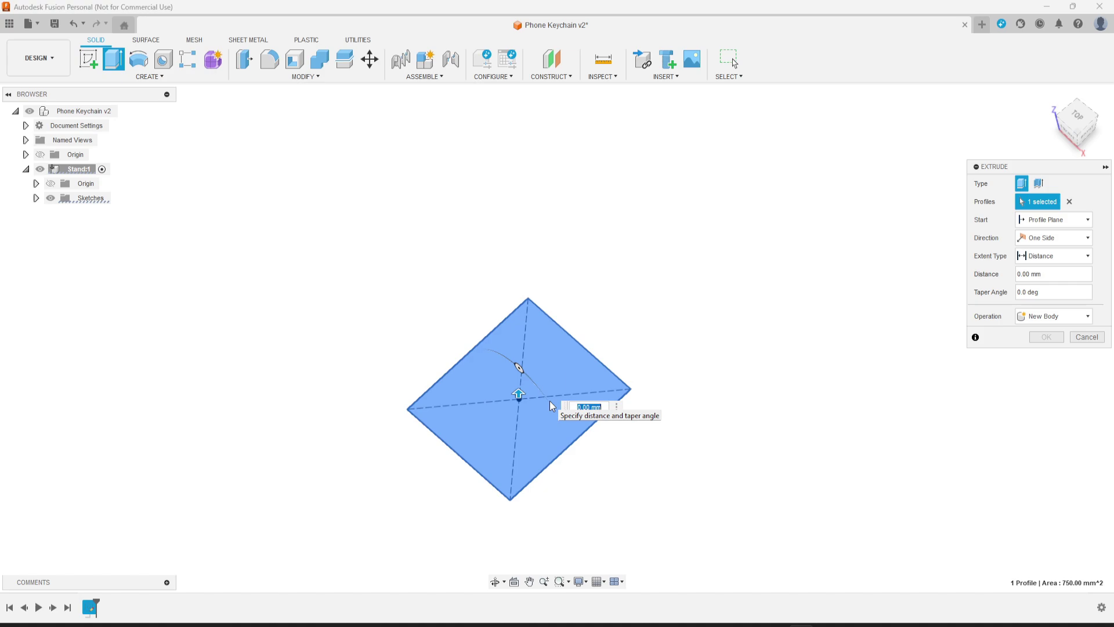
{"action": "type", "text": "10"}
{"action": "key", "text": "Return"}
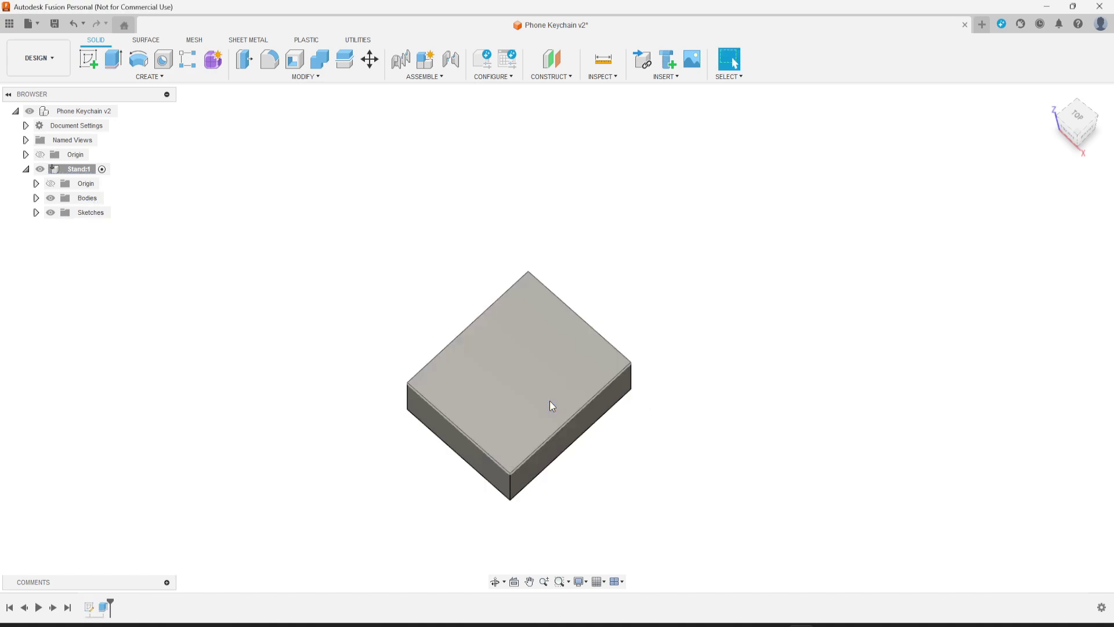
On a sketch of the block's 30 mm long right face, draw a vertical line down from the upper edge and a horizontal line inward near the base
{"action": "middle_click_drag", "start_coordinate": [629, 468], "coordinate": [597, 437], "text": "shift"}
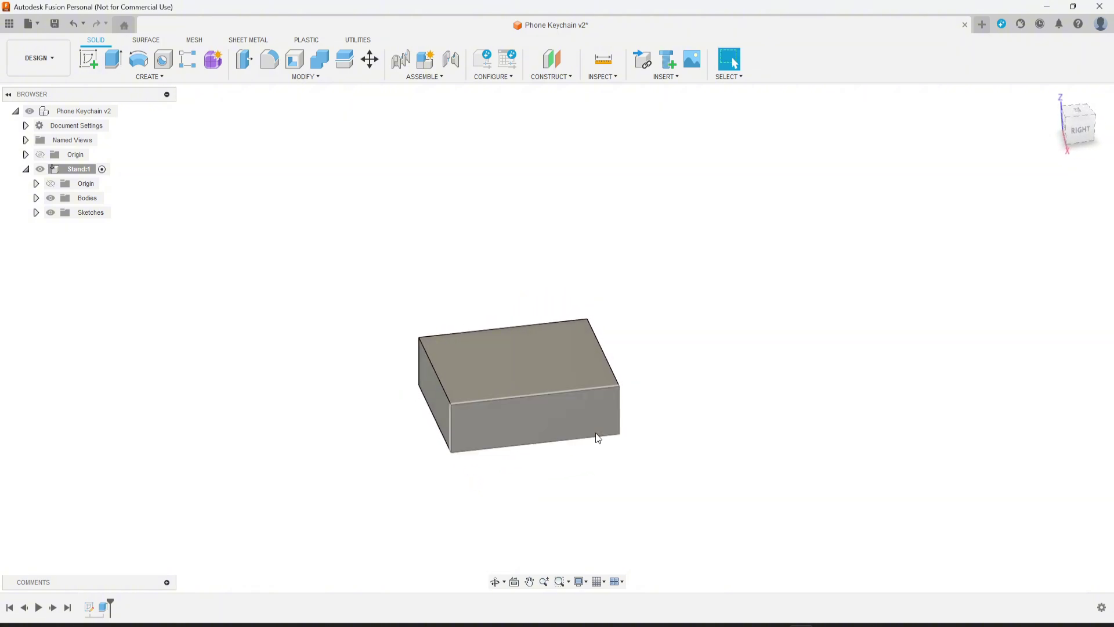
{"action": "left_click", "coordinate": [90, 61]}
{"action": "left_click", "coordinate": [518, 429]}
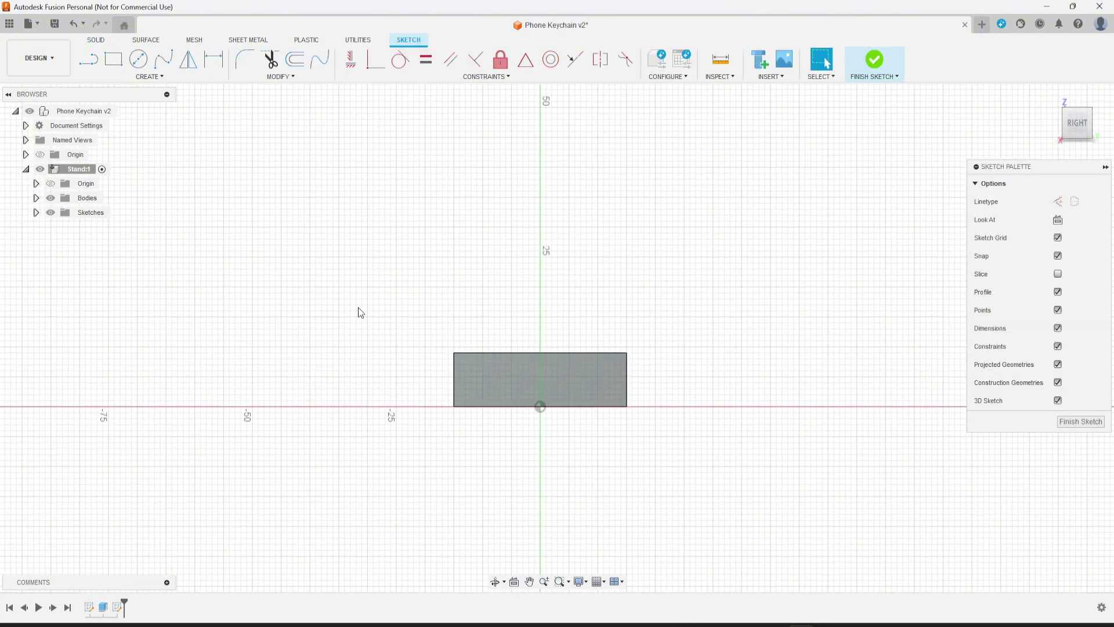
{"action": "scroll", "coordinate": [673, 380], "scroll_direction": "up", "scroll_amount": 5}
{"action": "mouse_move", "coordinate": [671, 386]}
{"action": "middle_mouse_down"}
{"action": "mouse_move", "coordinate": [726, 453]}
{"action": "mouse_move", "coordinate": [654, 505]}
{"action": "middle_mouse_up"}
{"action": "scroll", "coordinate": [689, 476], "scroll_direction": "up", "scroll_amount": 2}
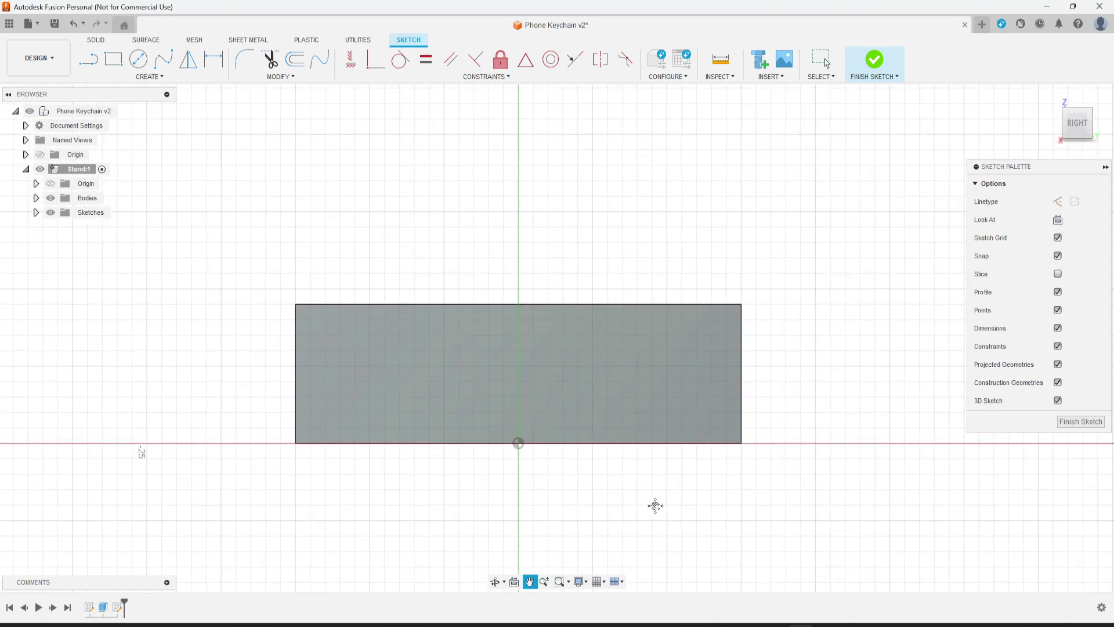
{"action": "left_click", "coordinate": [88, 59]}
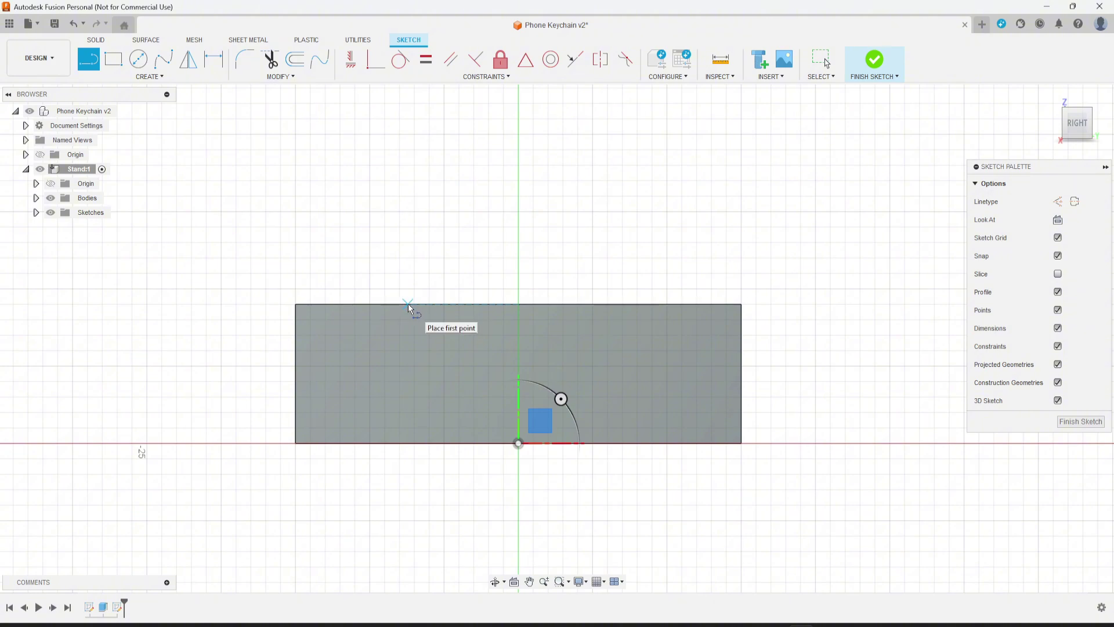
{"action": "left_click", "coordinate": [355, 304]}
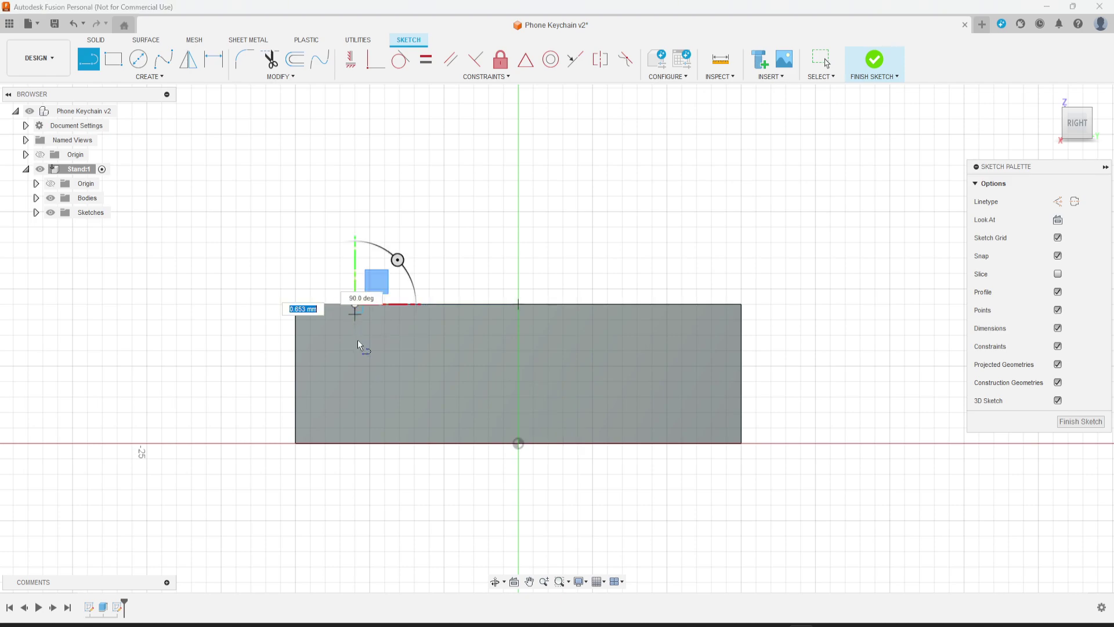
{"action": "left_click", "coordinate": [358, 427]}
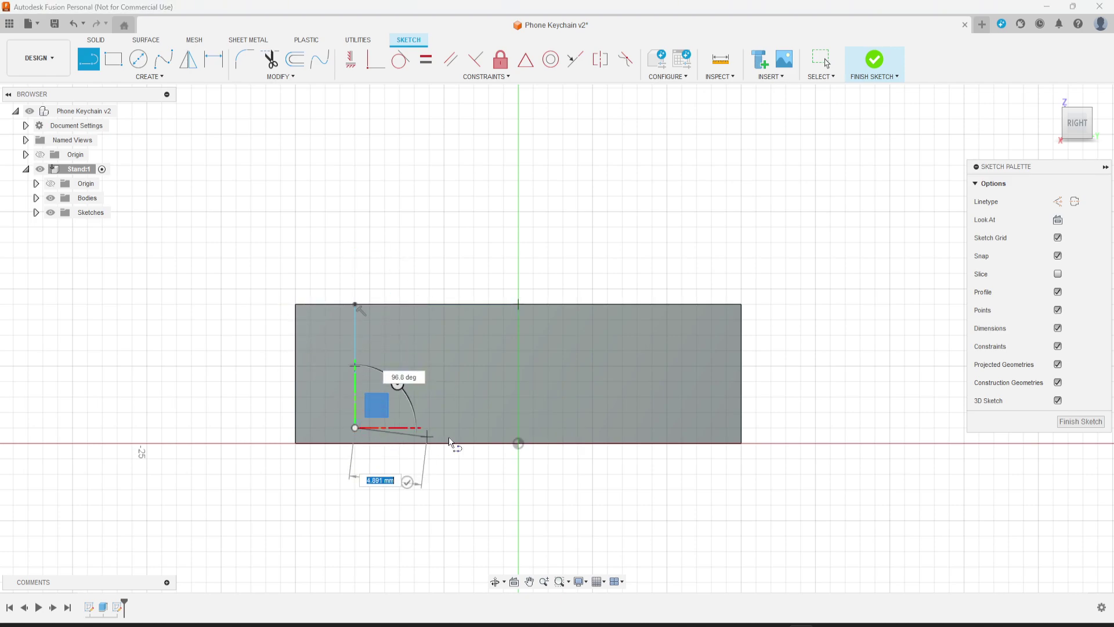
{"action": "left_click", "coordinate": [458, 429]}
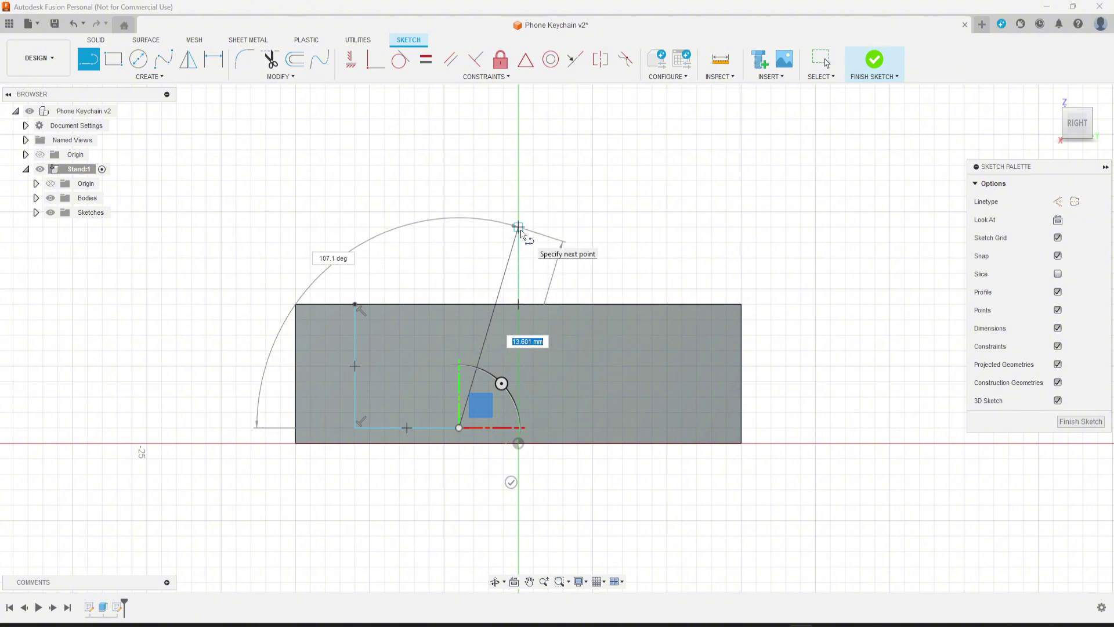
Draw a slanted line about 13.6 mm long from the horizontal line's inner end past the block's upper edge, trying Angle as its angle value
{"action": "key", "text": "Tab"}
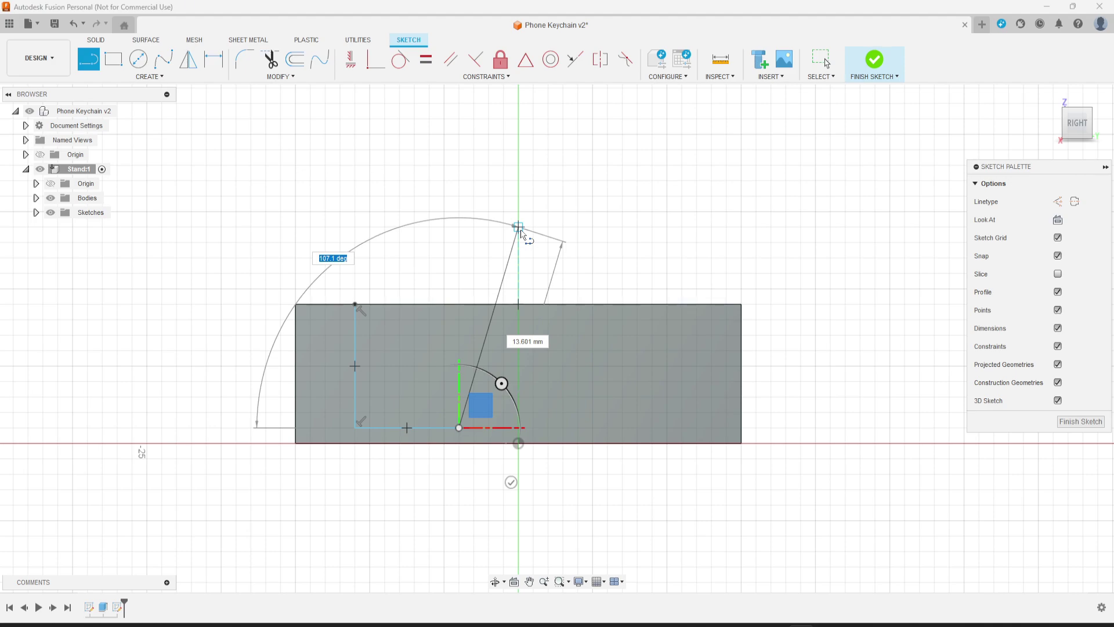
{"action": "type", "text": "ang"}
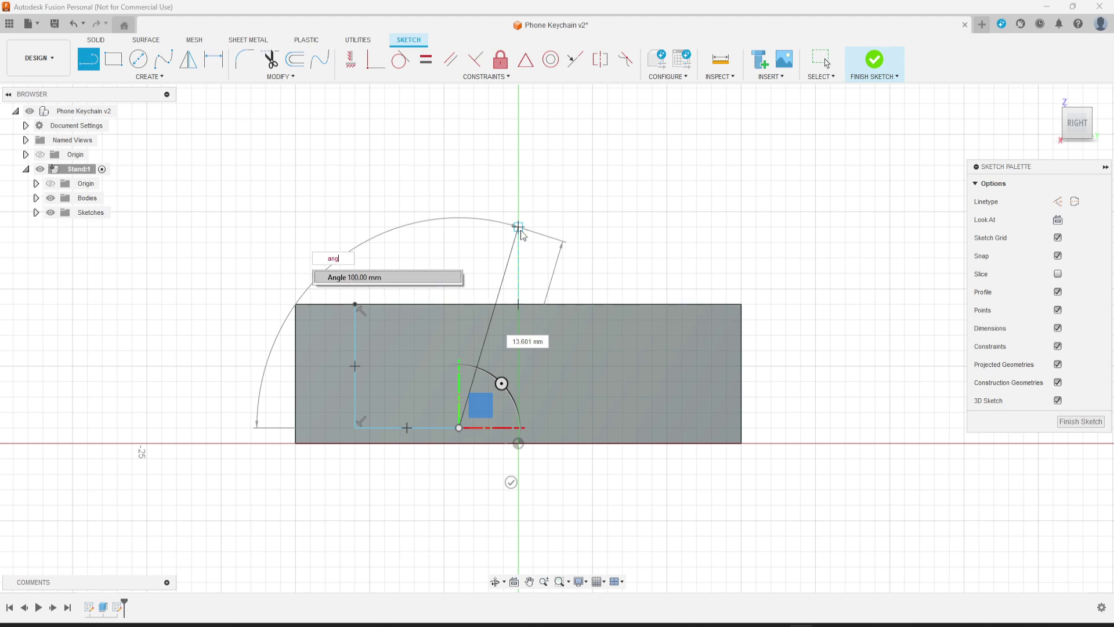
{"action": "key", "text": "Return"}
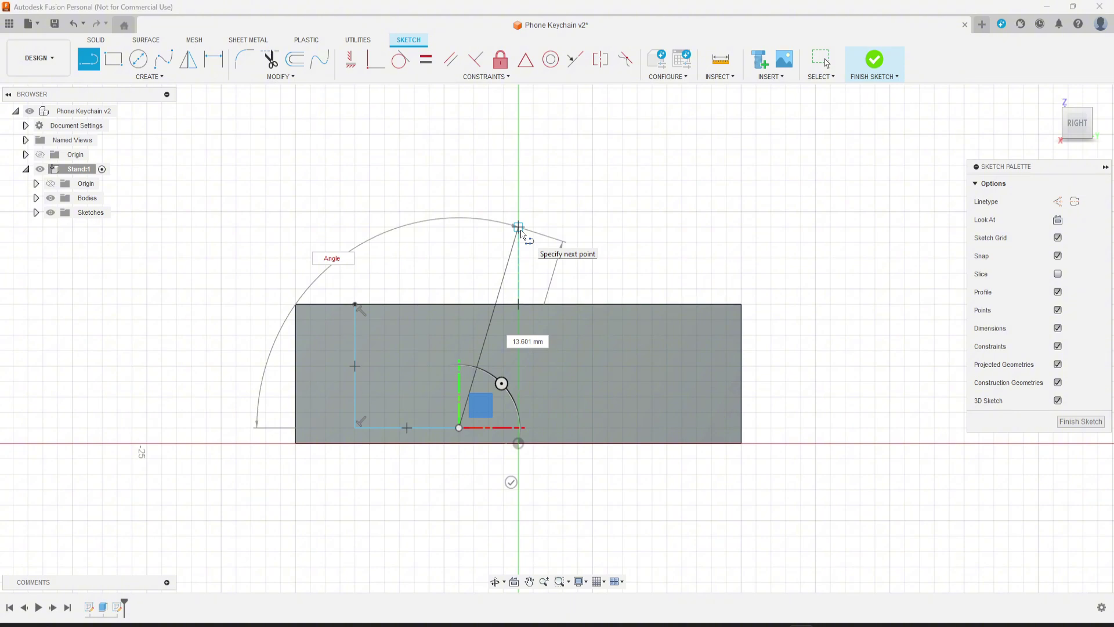
{"action": "left_click", "coordinate": [520, 232]}
{"action": "key", "text": "Escape"}
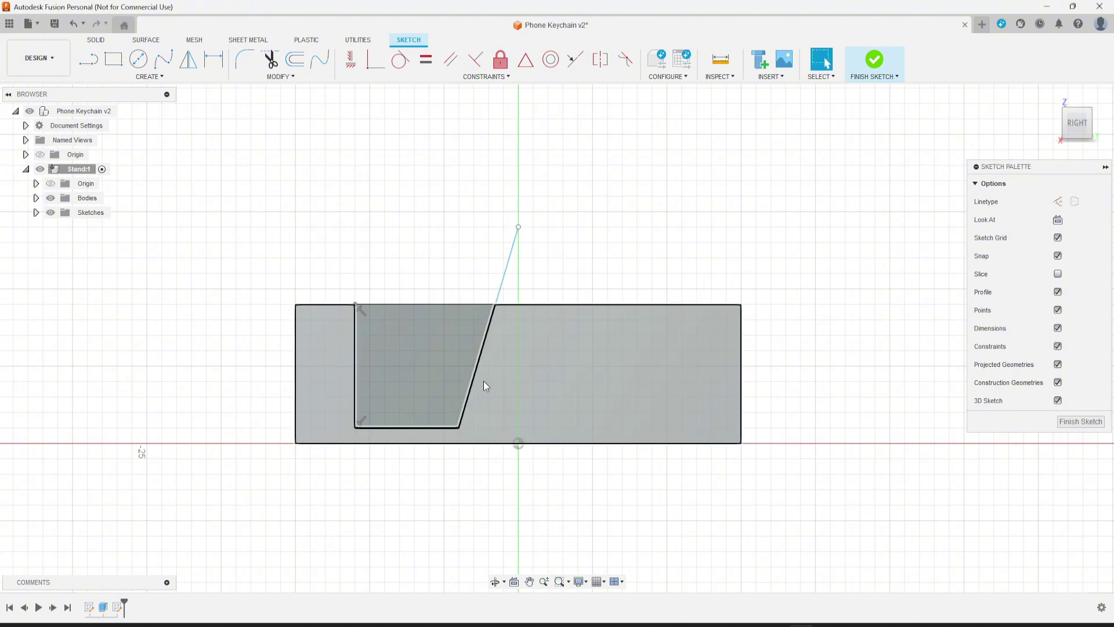
Dimension the length of the slot's horizontal base line with the Phone_width parameter
{"action": "left_click", "coordinate": [214, 59]}
{"action": "left_click", "coordinate": [427, 428]}
{"action": "left_click", "coordinate": [419, 400]}
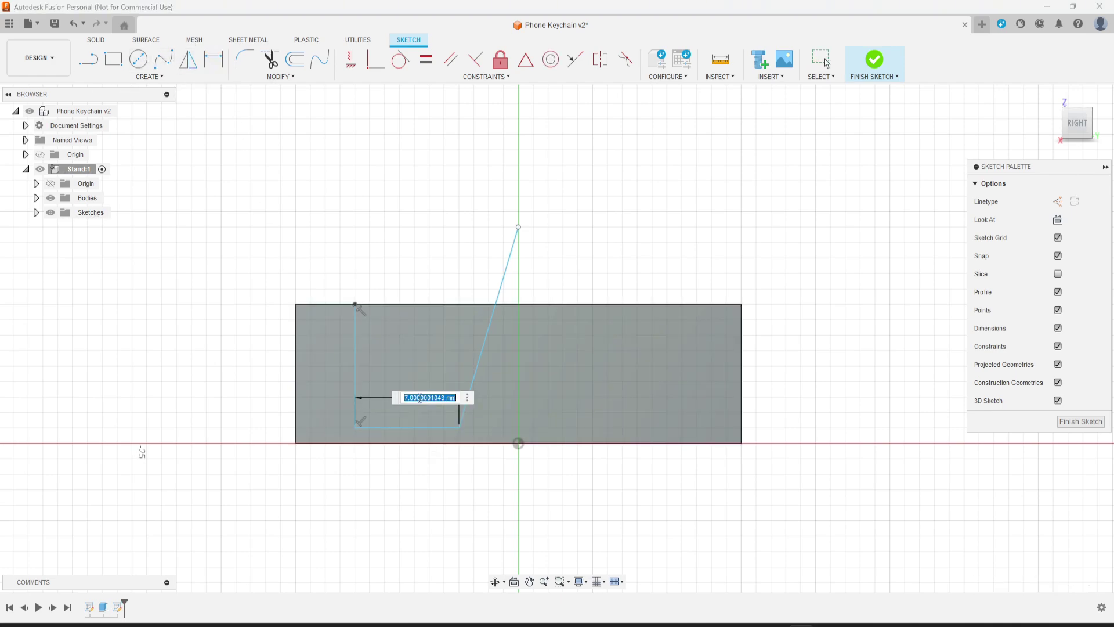
{"action": "type", "text": "Phone_width"}
{"action": "key", "text": "Return"}
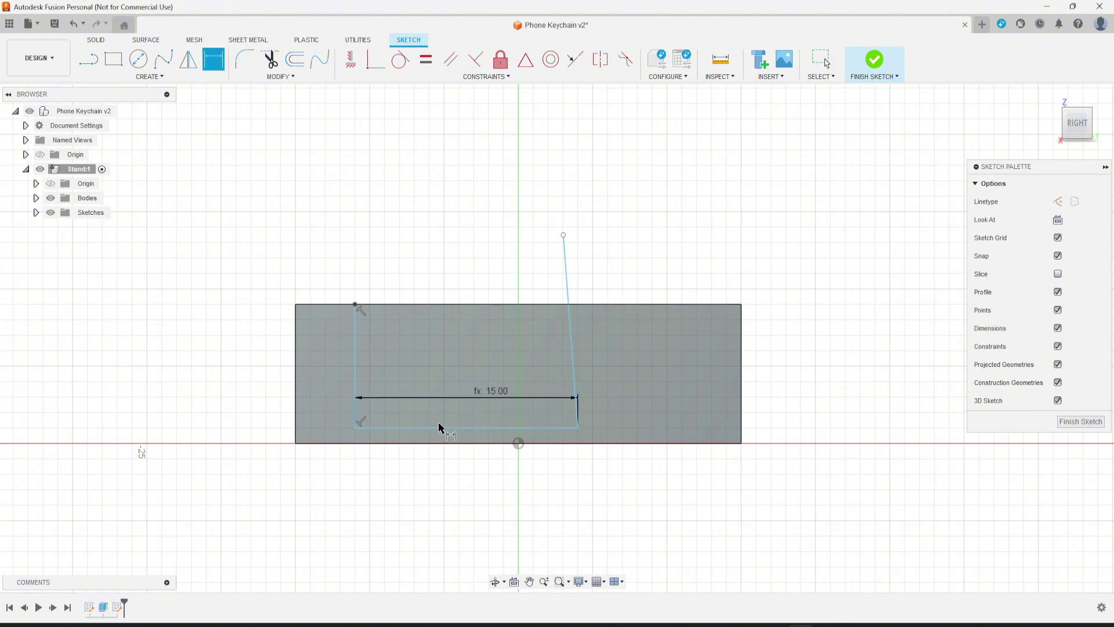
Dimension the angle between the slanted line and the horizontal base line, trying the Angle parameter as its value
{"action": "left_click", "coordinate": [569, 288]}
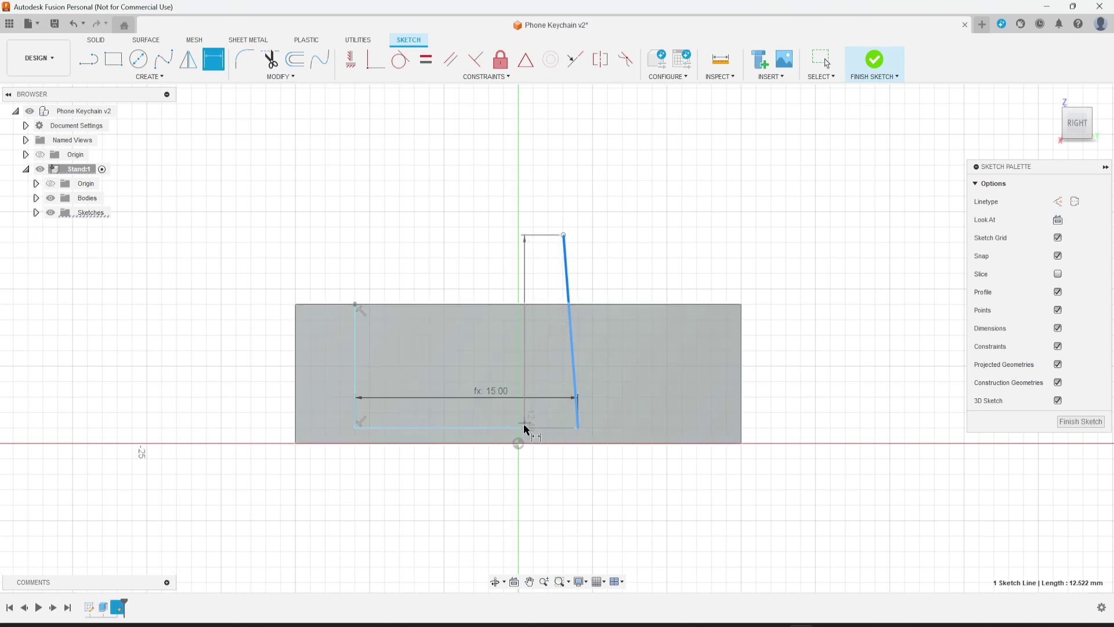
{"action": "left_click", "coordinate": [522, 428]}
{"action": "left_click", "coordinate": [510, 276]}
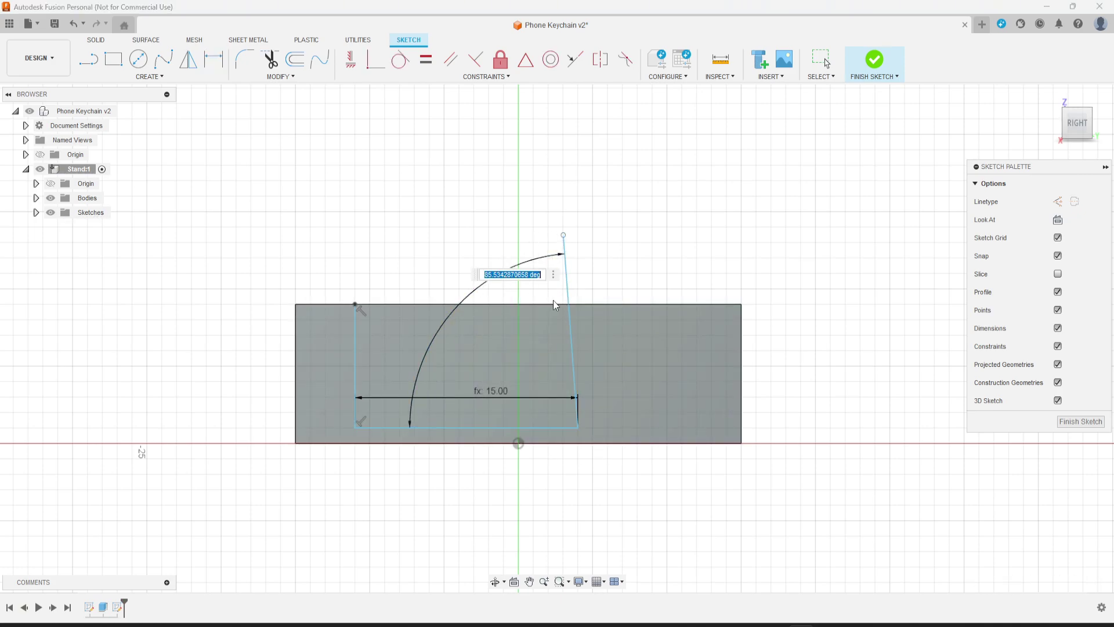
{"action": "type", "text": "ang"}
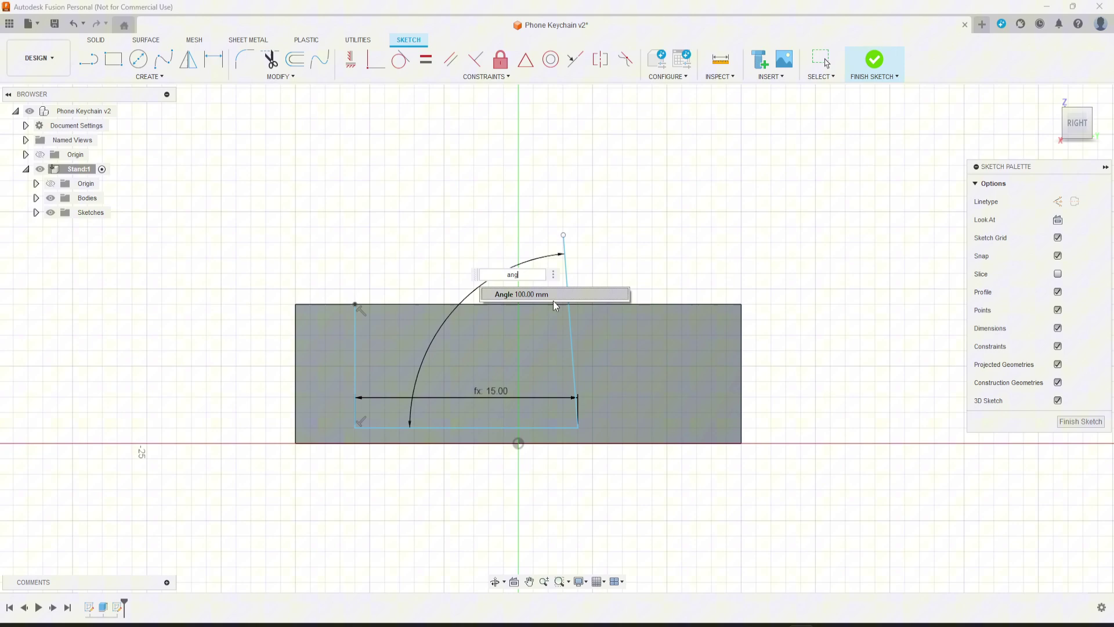
{"action": "left_click", "coordinate": [553, 300]}
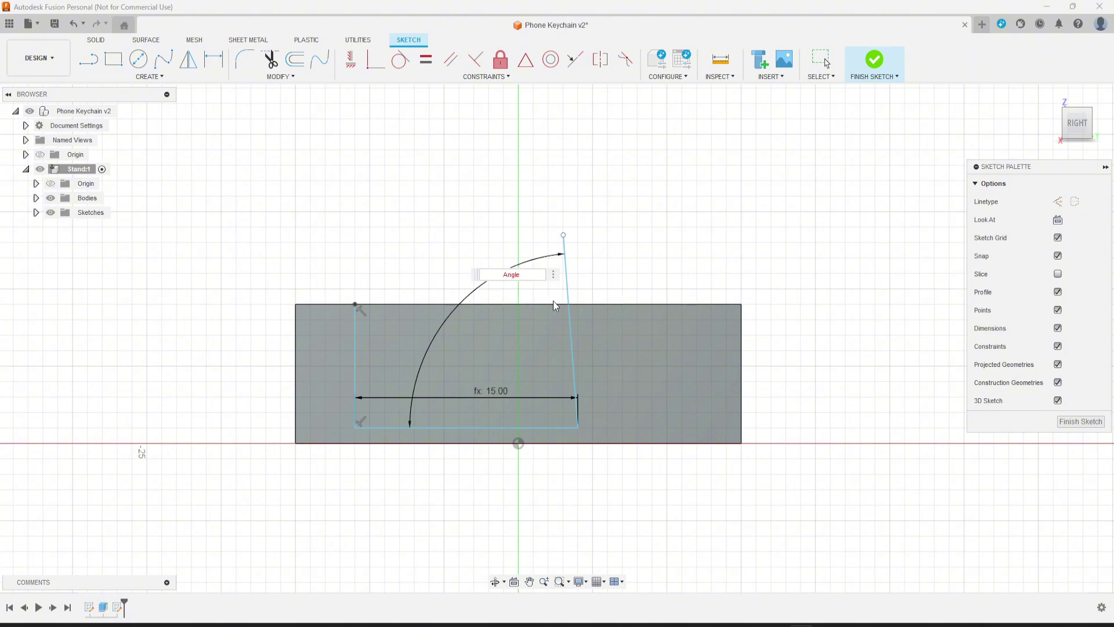
{"action": "key", "text": "BackSpace"}
{"action": "key", "text": "BackSpace"}
{"action": "key", "text": "BackSpace"}
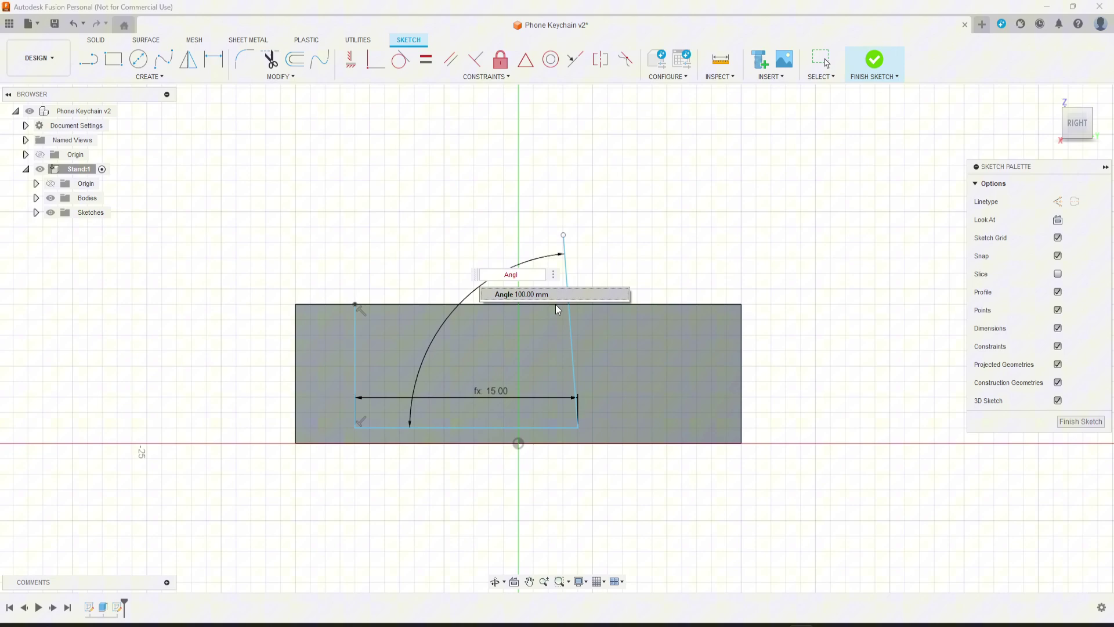
{"action": "left_click", "coordinate": [555, 295]}
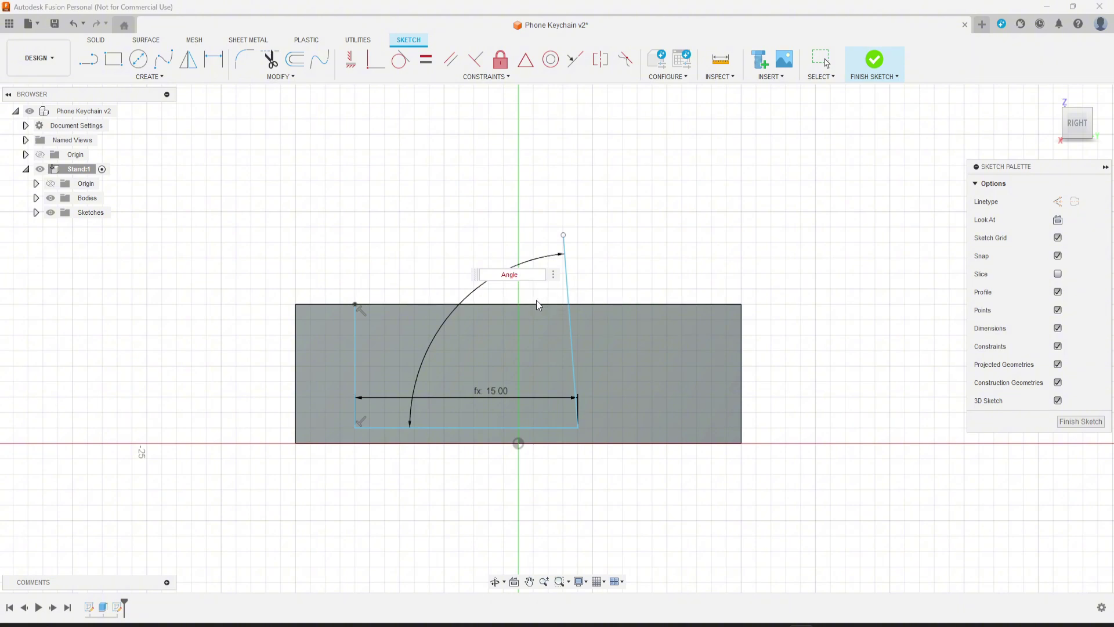
{"action": "key", "text": "Return"}
Change the unit of the Angle user parameter to No Units
{"action": "left_click", "coordinate": [435, 297]}
{"action": "left_click", "coordinate": [461, 298]}
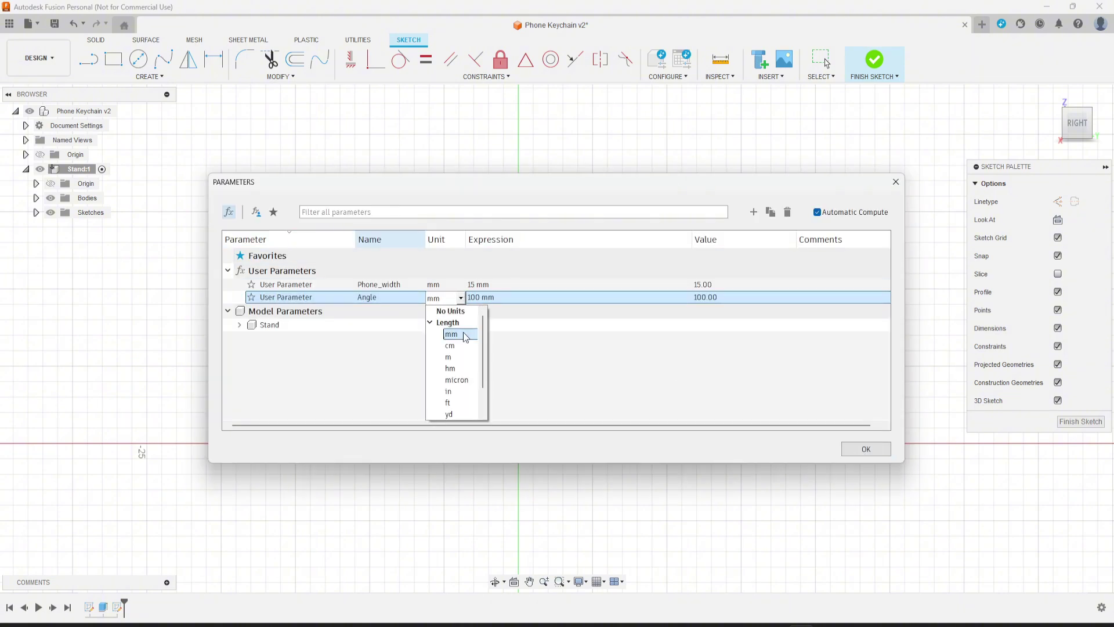
{"action": "left_click", "coordinate": [451, 311]}
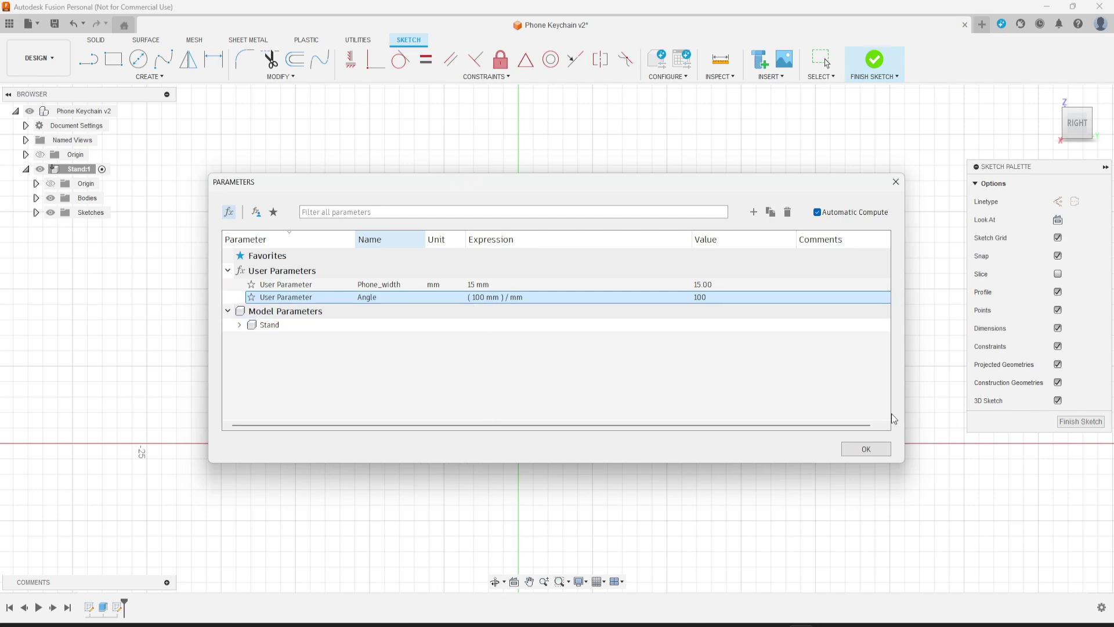
{"action": "left_click", "coordinate": [866, 449]}
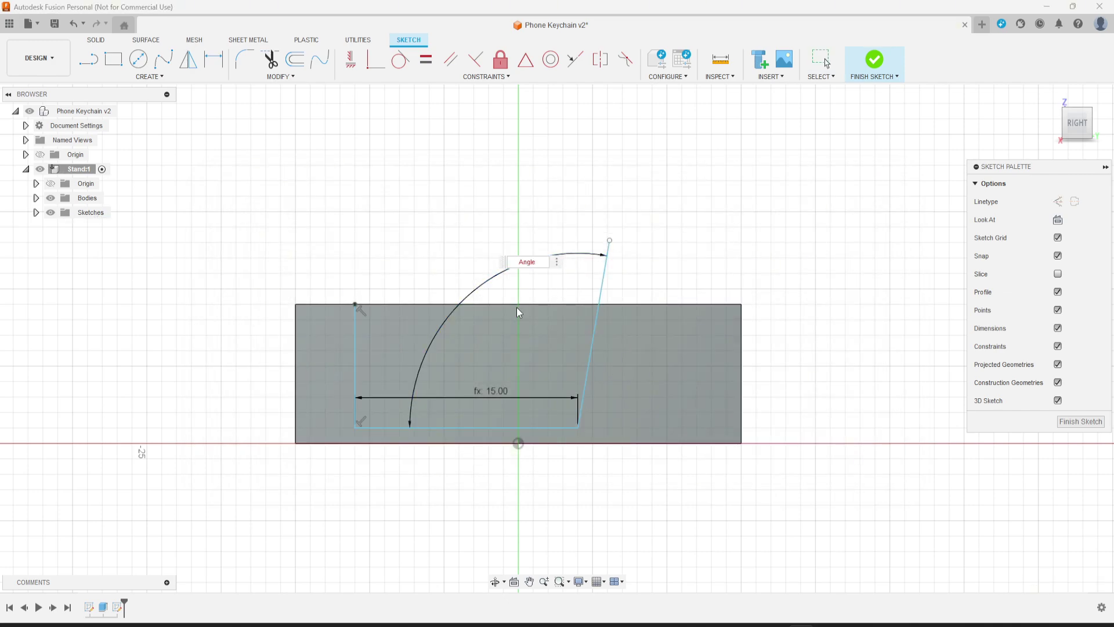
Set the unit of the Angle user parameter to deg
{"action": "left_click", "coordinate": [281, 76]}
{"action": "left_click", "coordinate": [261, 197]}
{"action": "left_click", "coordinate": [458, 297]}
{"action": "left_click", "coordinate": [476, 298]}
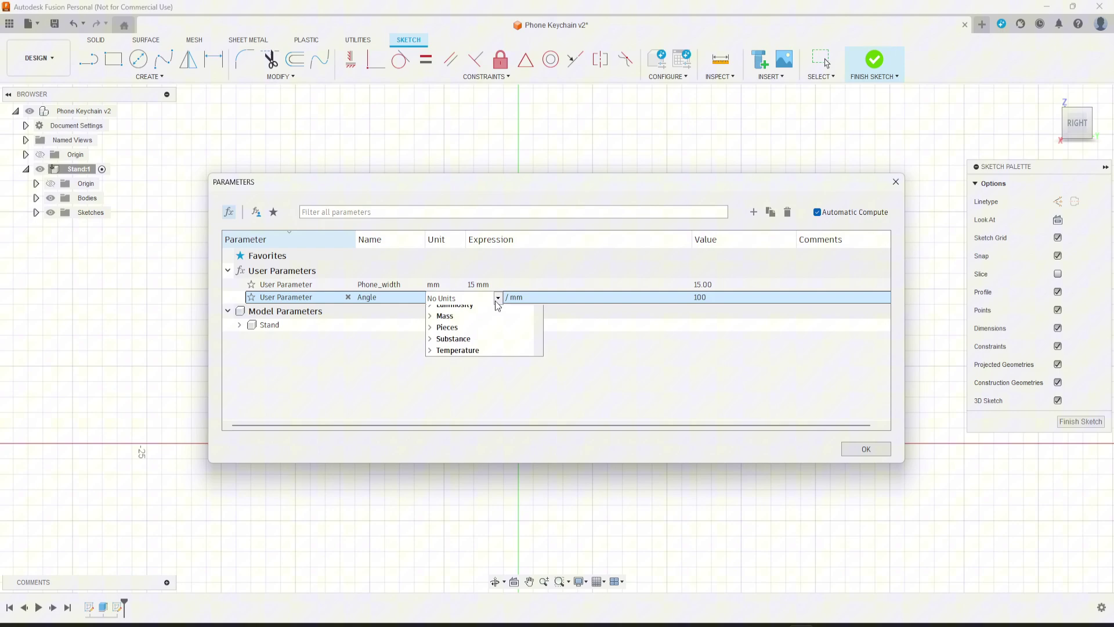
{"action": "scroll", "coordinate": [468, 369], "scroll_direction": "down", "scroll_amount": 3}
{"action": "left_click", "coordinate": [430, 334]}
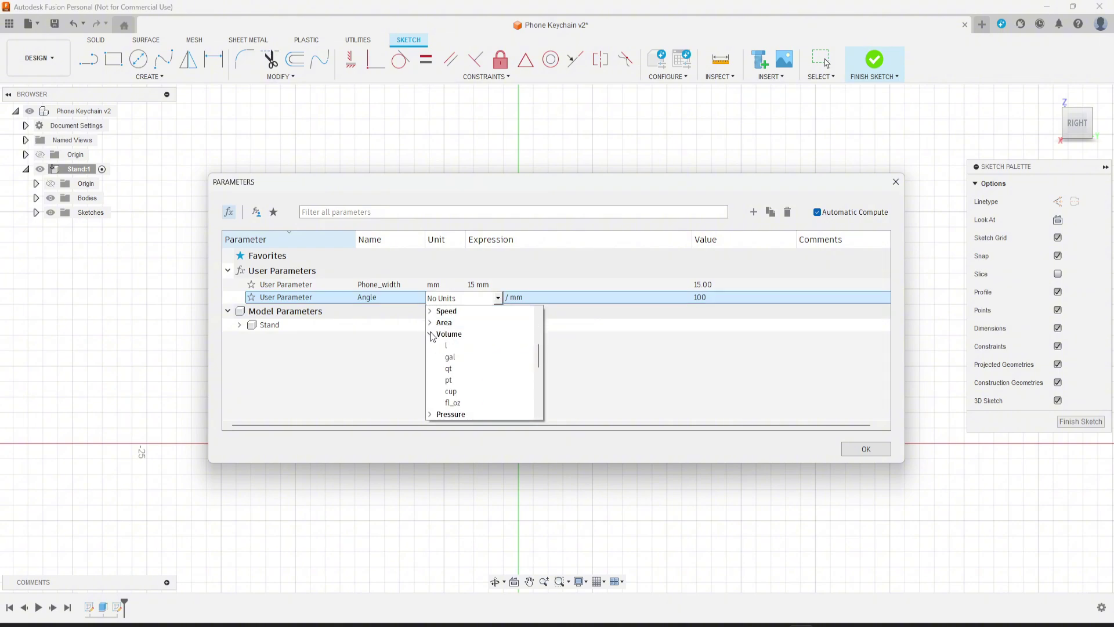
{"action": "left_click", "coordinate": [430, 335]}
{"action": "scroll", "coordinate": [432, 343], "scroll_direction": "up", "scroll_amount": 4}
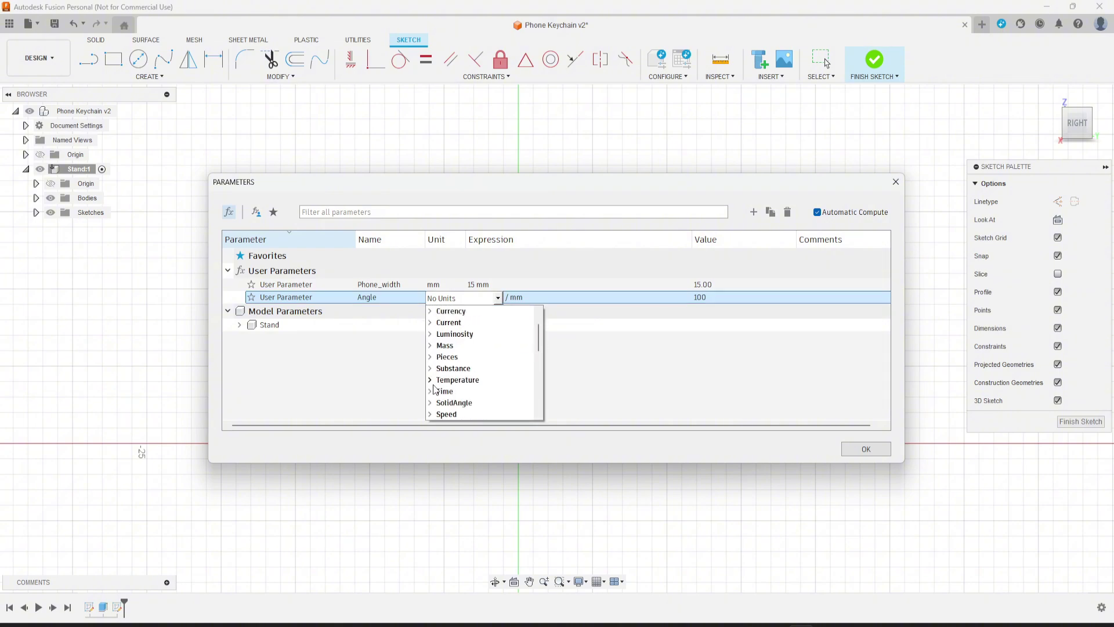
{"action": "left_click", "coordinate": [431, 334]}
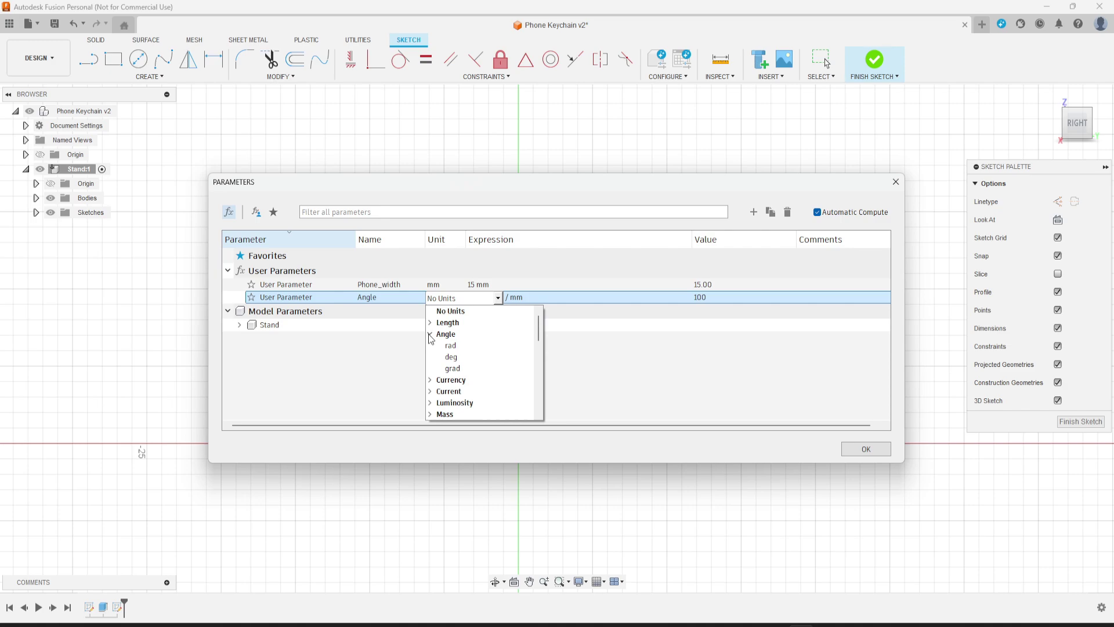
{"action": "left_click", "coordinate": [451, 356]}
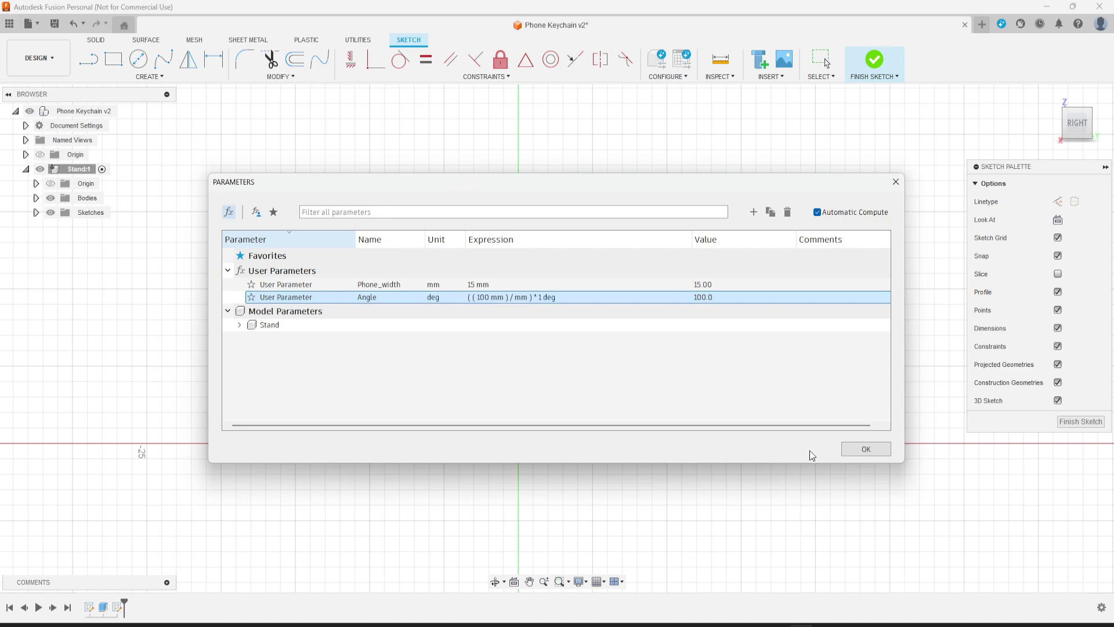
{"action": "left_click", "coordinate": [866, 448]}
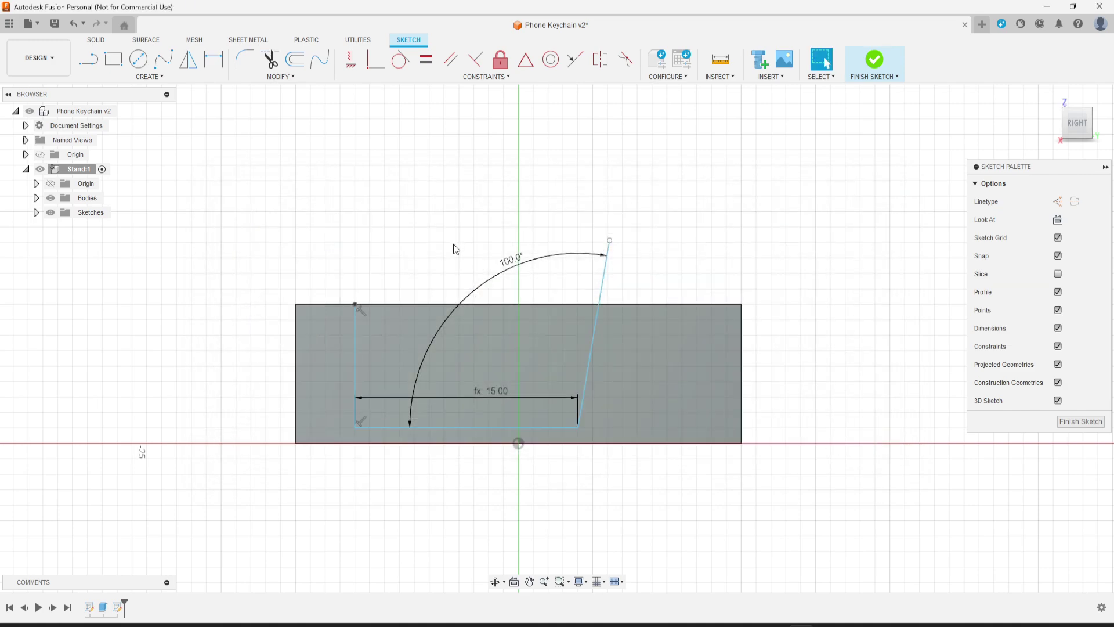
Link the slanted line's angle dimension to the Angle parameter and reposition the dimension inside the slot outline
{"action": "double_click", "coordinate": [513, 261]}
{"action": "type", "text": "an"}
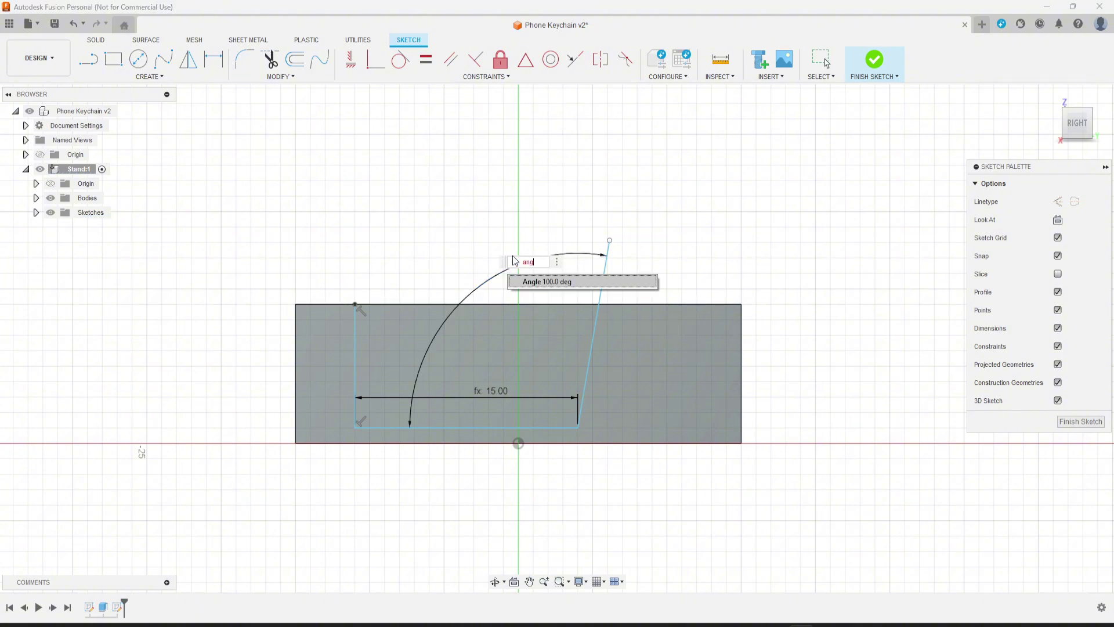
{"action": "type", "text": "g"}
{"action": "key", "text": "Return"}
{"action": "key", "text": "Return"}
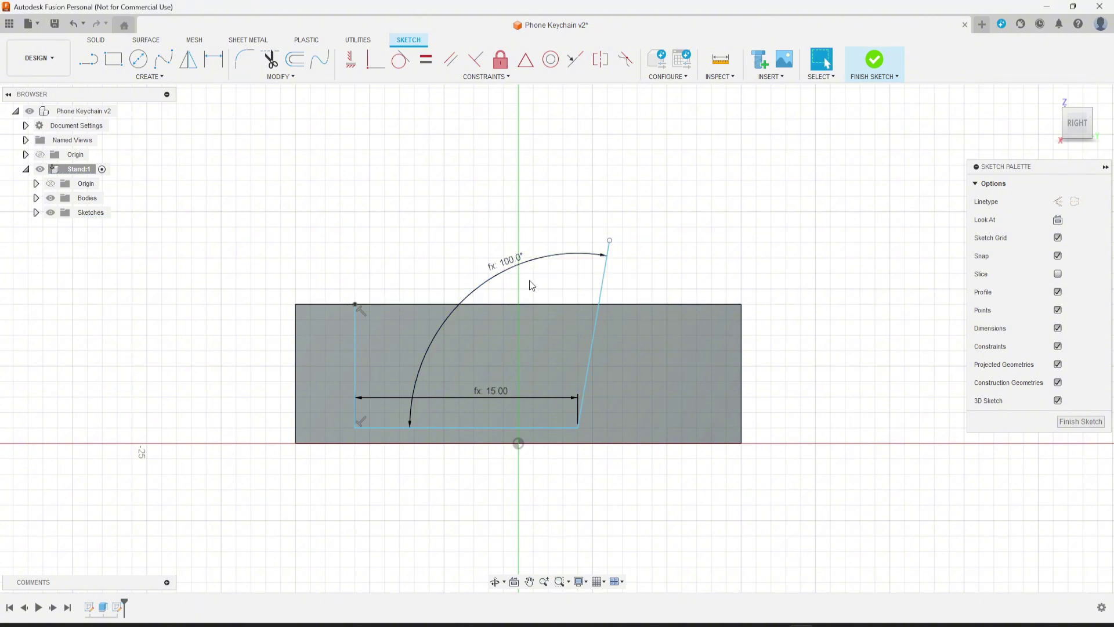
{"action": "mouse_move", "coordinate": [501, 280]}
{"action": "left_mouse_down"}
{"action": "mouse_move", "coordinate": [579, 377]}
{"action": "mouse_move", "coordinate": [573, 394]}
{"action": "mouse_move", "coordinate": [547, 370]}
{"action": "left_mouse_up"}
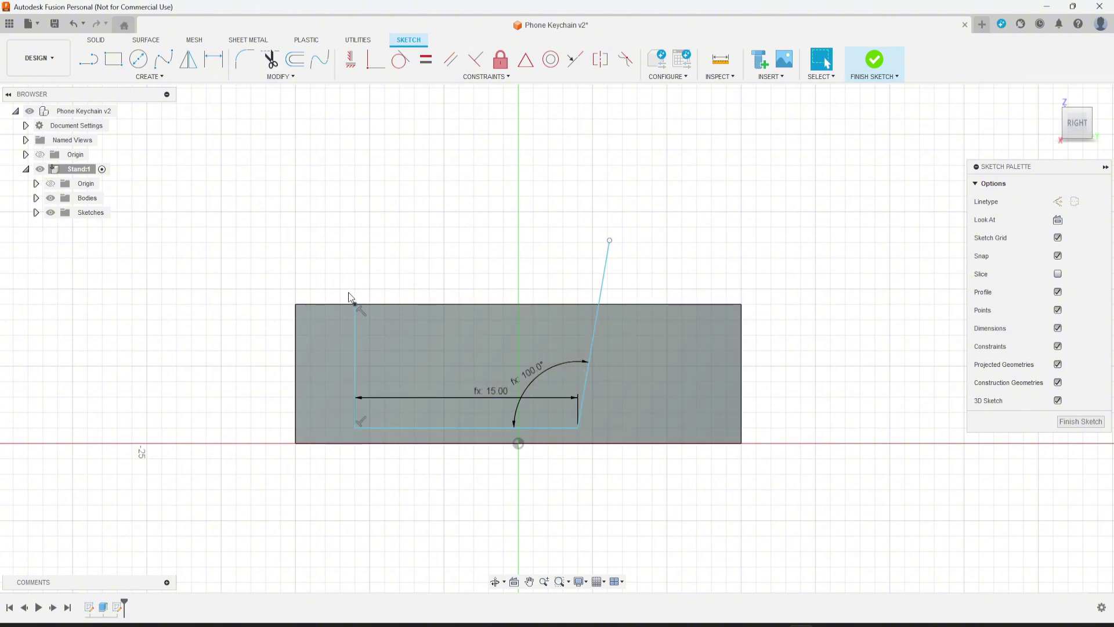
Dimension the distance between the slot's vertical line and the block's adjacent side edge as 5 mm
{"action": "key", "text": "d"}
{"action": "left_click", "coordinate": [356, 383]}
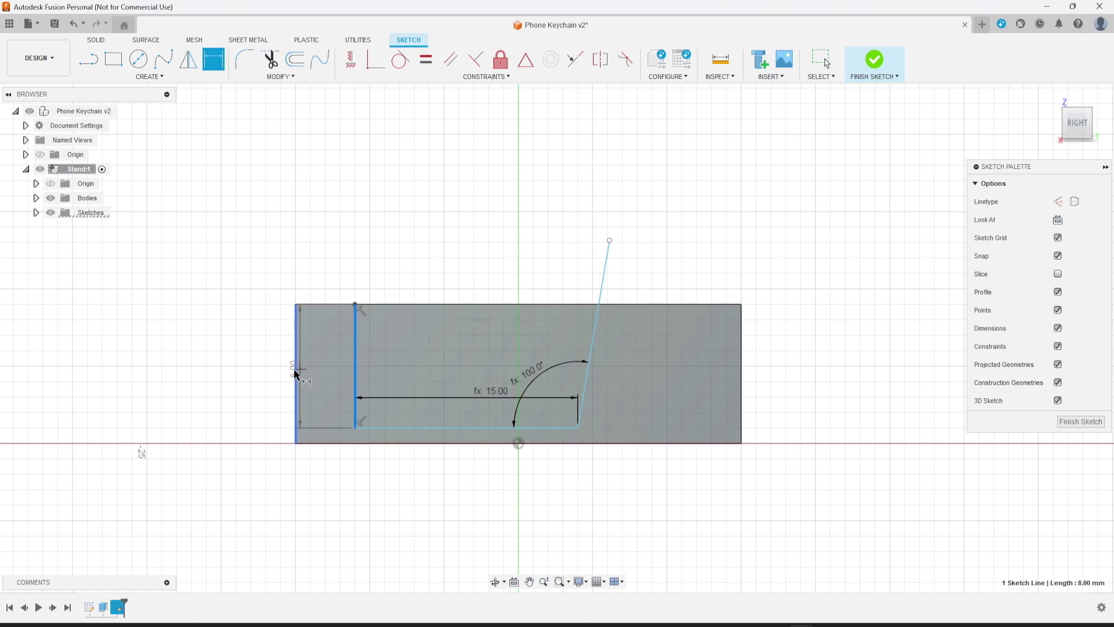
{"action": "left_click", "coordinate": [326, 379]}
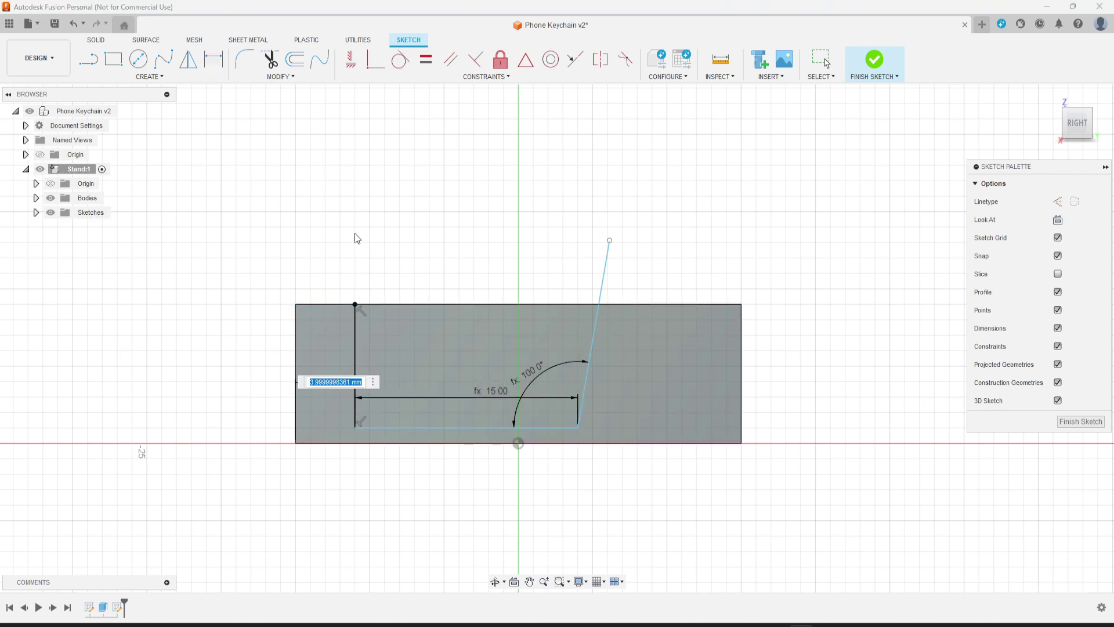
{"action": "type", "text": "4"}
{"action": "type", "text": "5"}
{"action": "key", "text": "Return"}
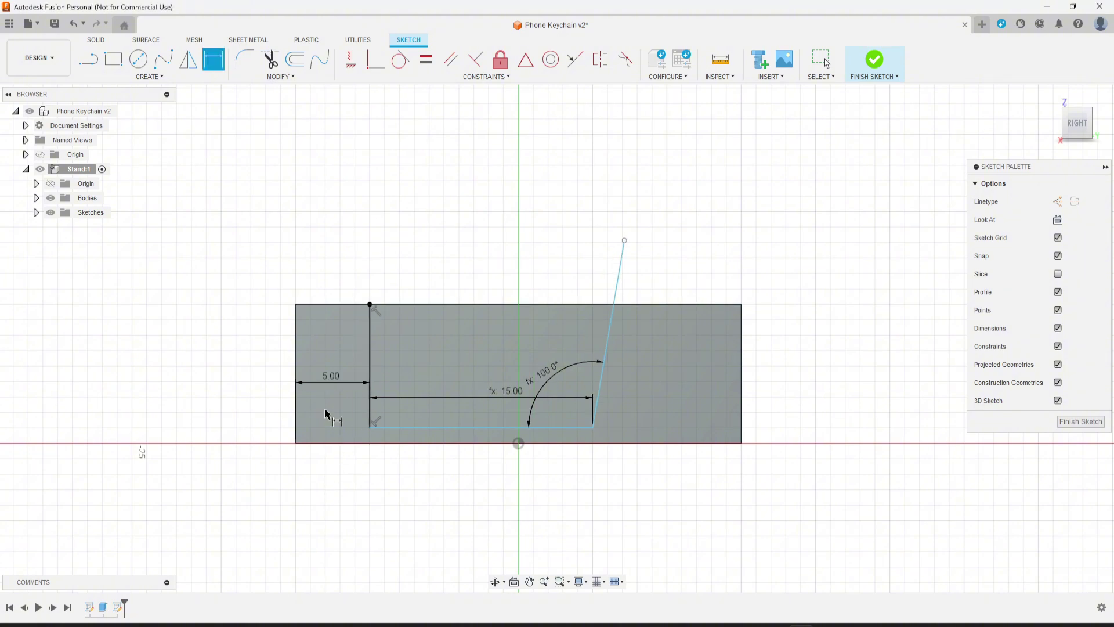
Try 8 mm for the distance between the vertical line and the side edge, and set it back to 5 mm
{"action": "double_click", "coordinate": [330, 379]}
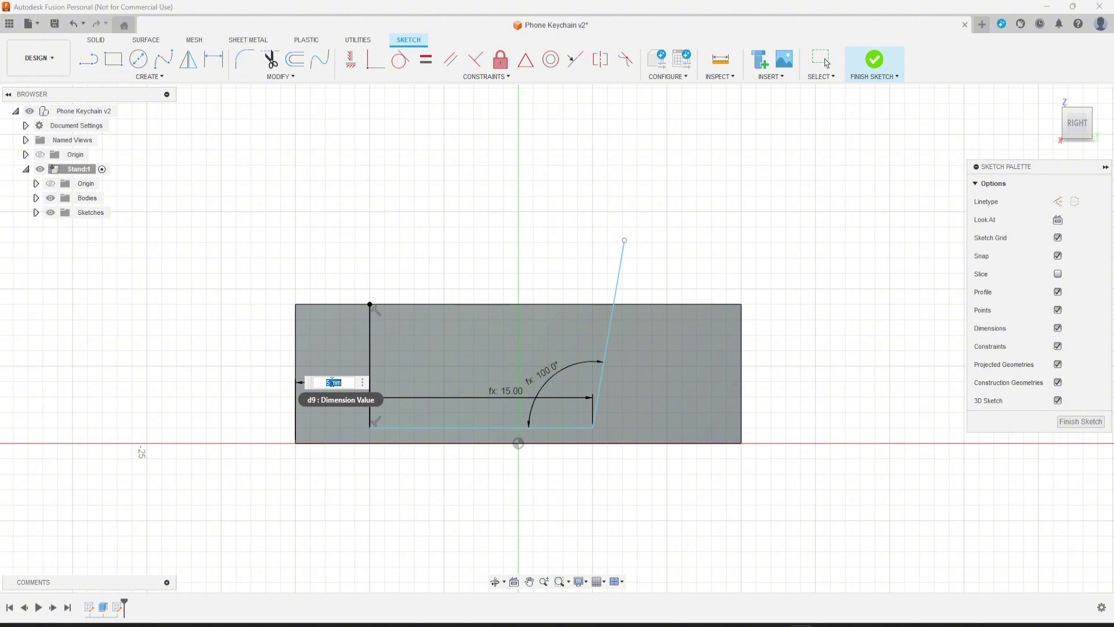
{"action": "key", "text": "Return"}
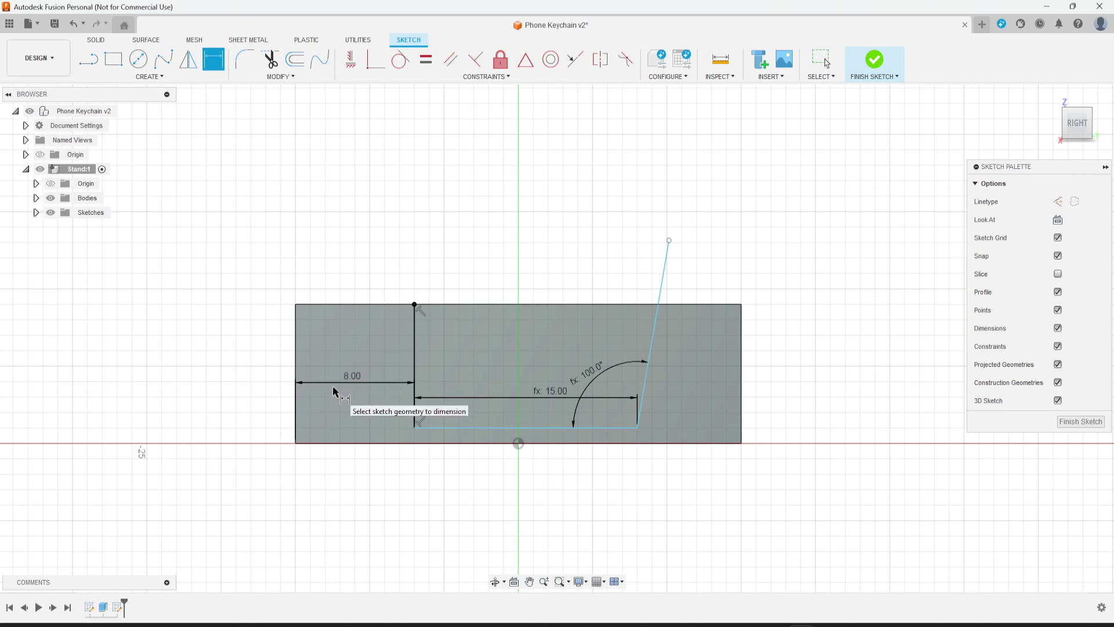
{"action": "double_click", "coordinate": [353, 377]}
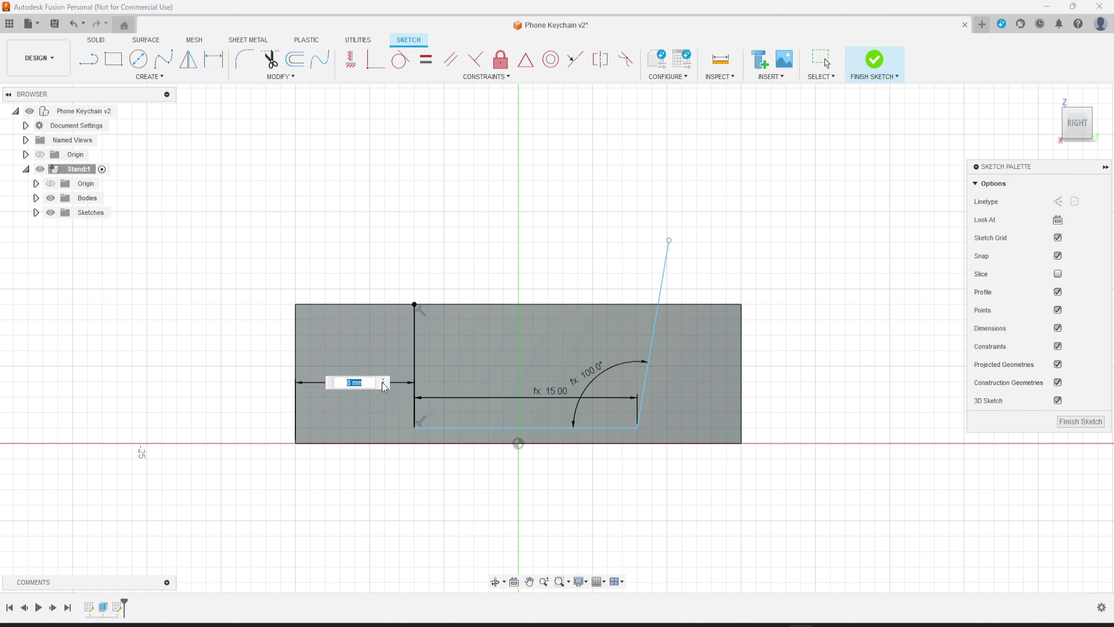
{"action": "key", "text": "Return"}
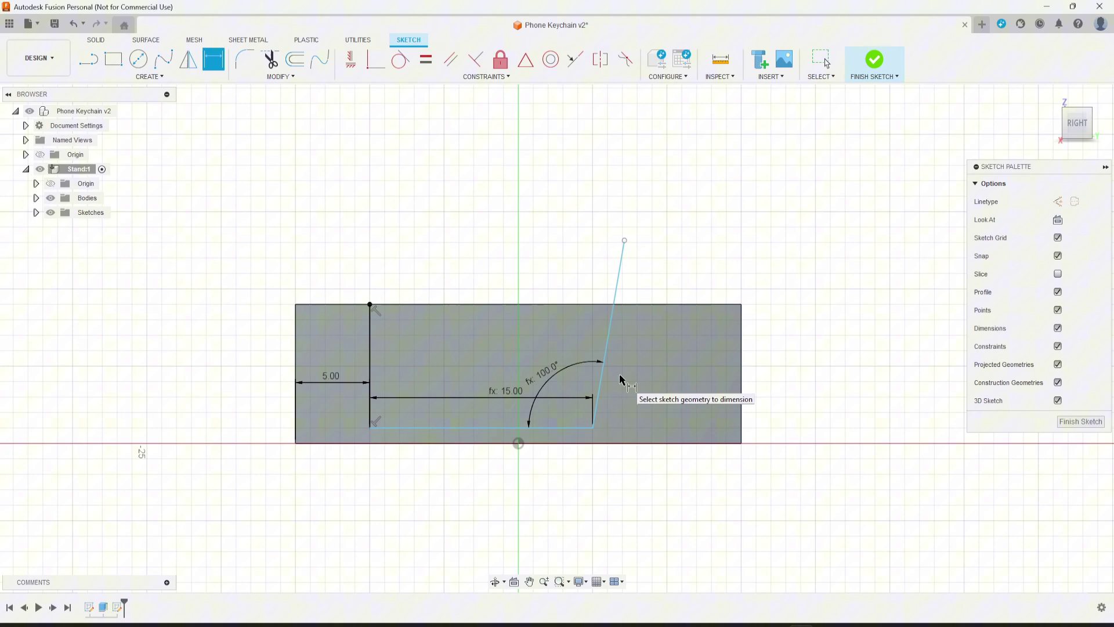
Dimension the distance between the slot's base line and the block's bottom edge as 2 mm
{"action": "left_click", "coordinate": [445, 428]}
{"action": "left_click", "coordinate": [447, 443]}
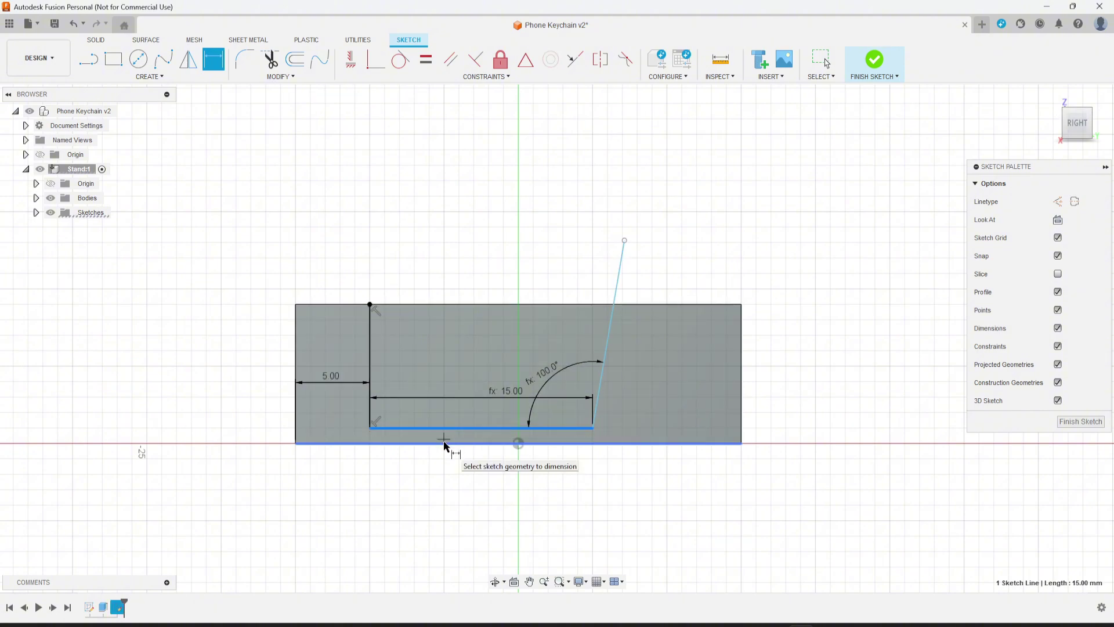
{"action": "left_click", "coordinate": [616, 428]}
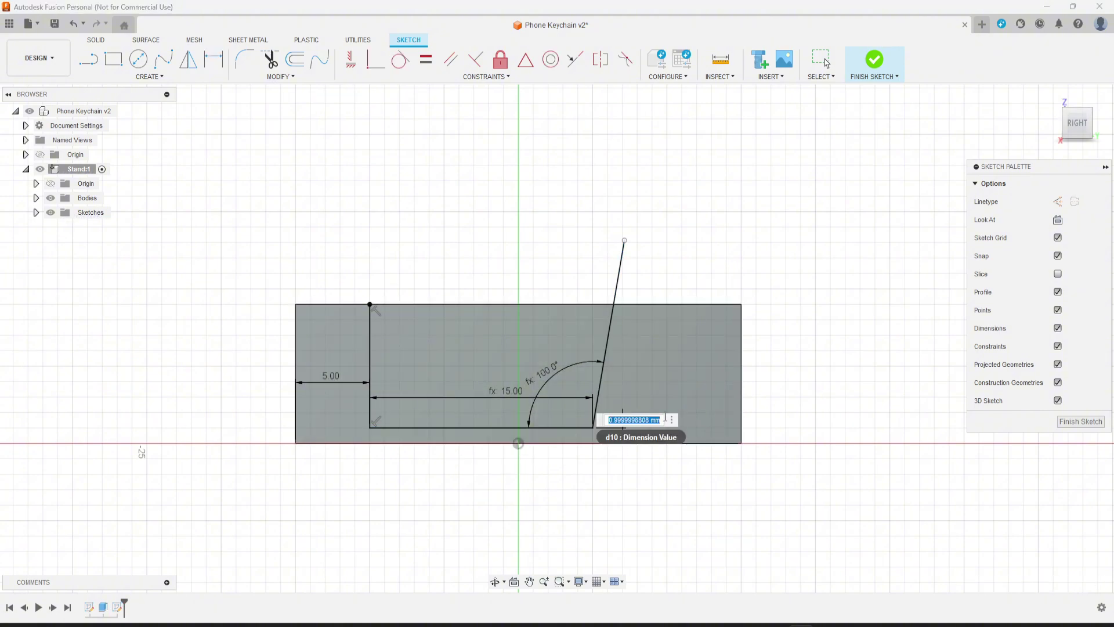
{"action": "type", "text": "2"}
{"action": "key", "text": "Return"}
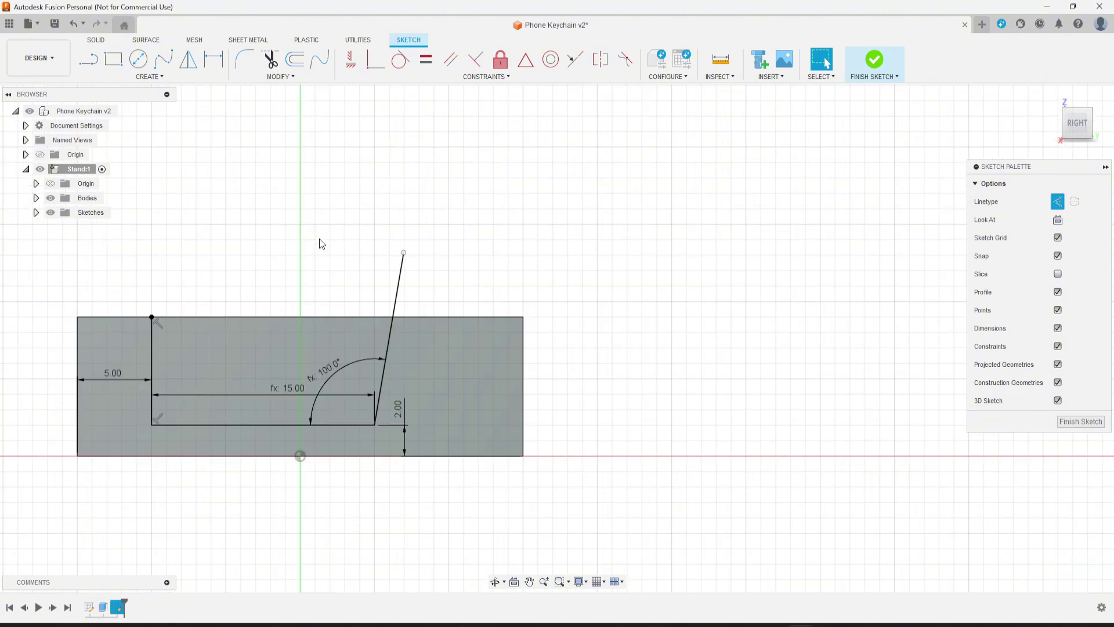
{"action": "key", "text": "l"}
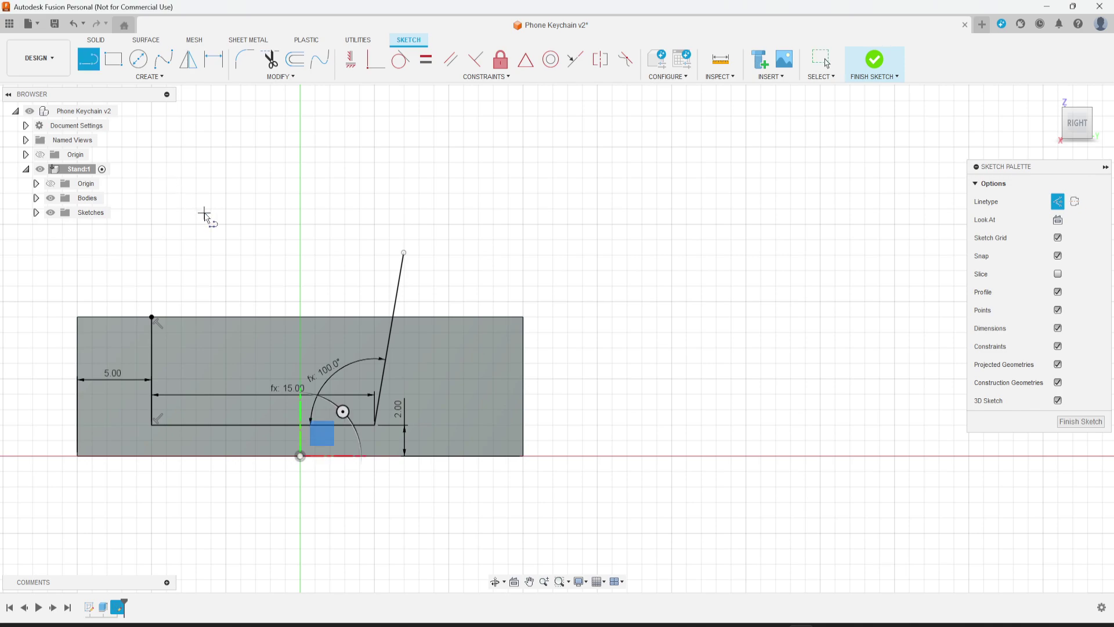
{"action": "left_click", "coordinate": [76, 394]}
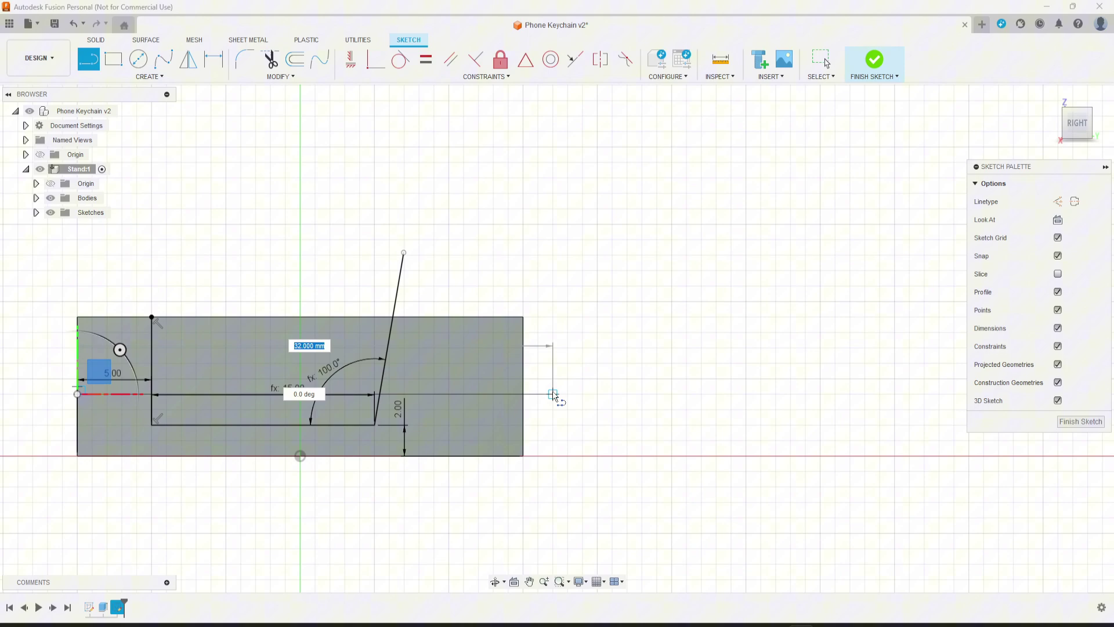
{"action": "key", "text": "Escape"}
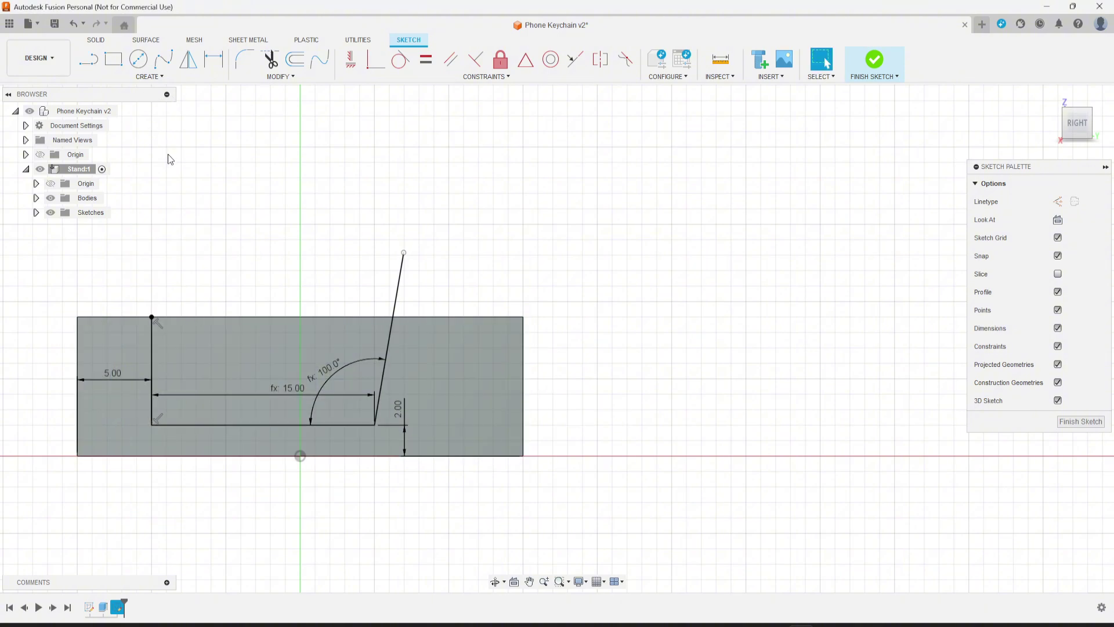
Draw a horizontal construction line from the midpoint of the block's side edge near the slot, extending past the opposite side edge
{"action": "key", "text": "l"}
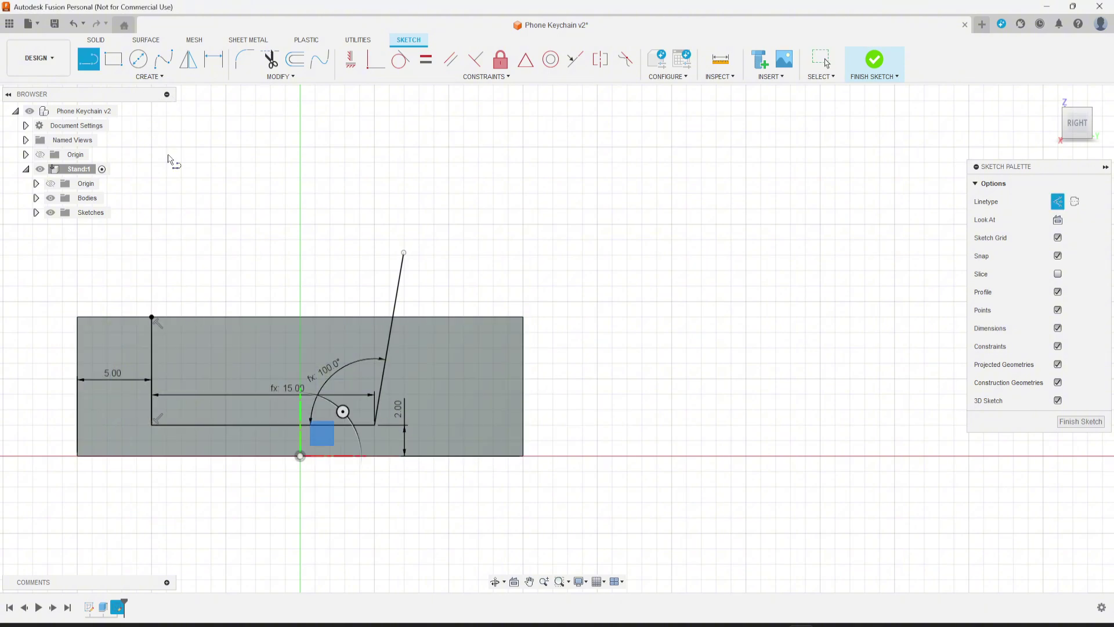
{"action": "left_click", "coordinate": [78, 391]}
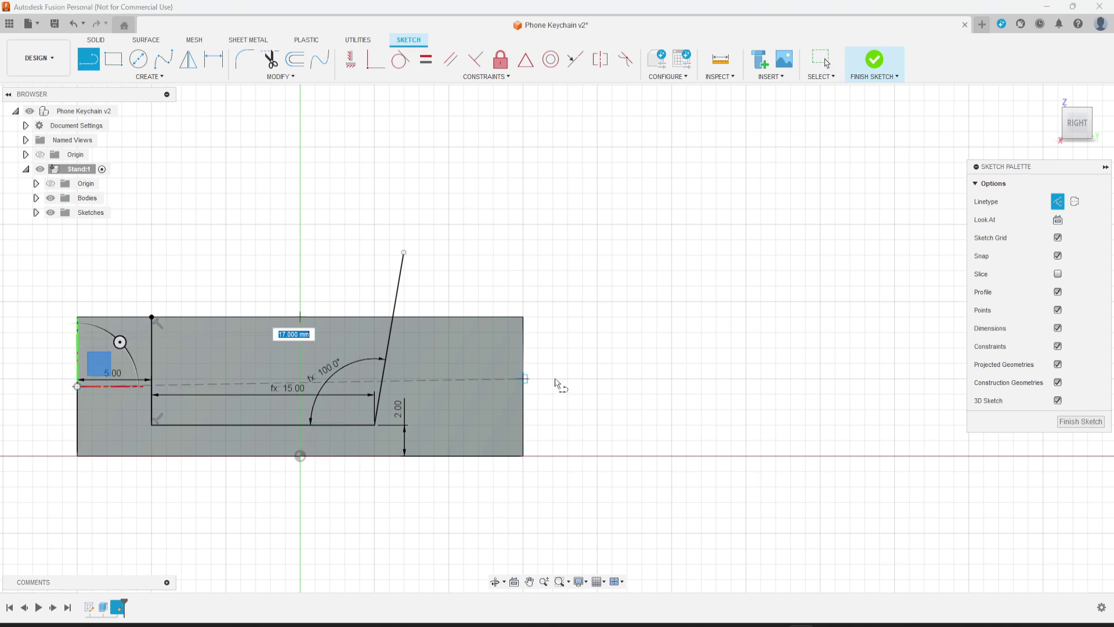
{"action": "left_click", "coordinate": [665, 386]}
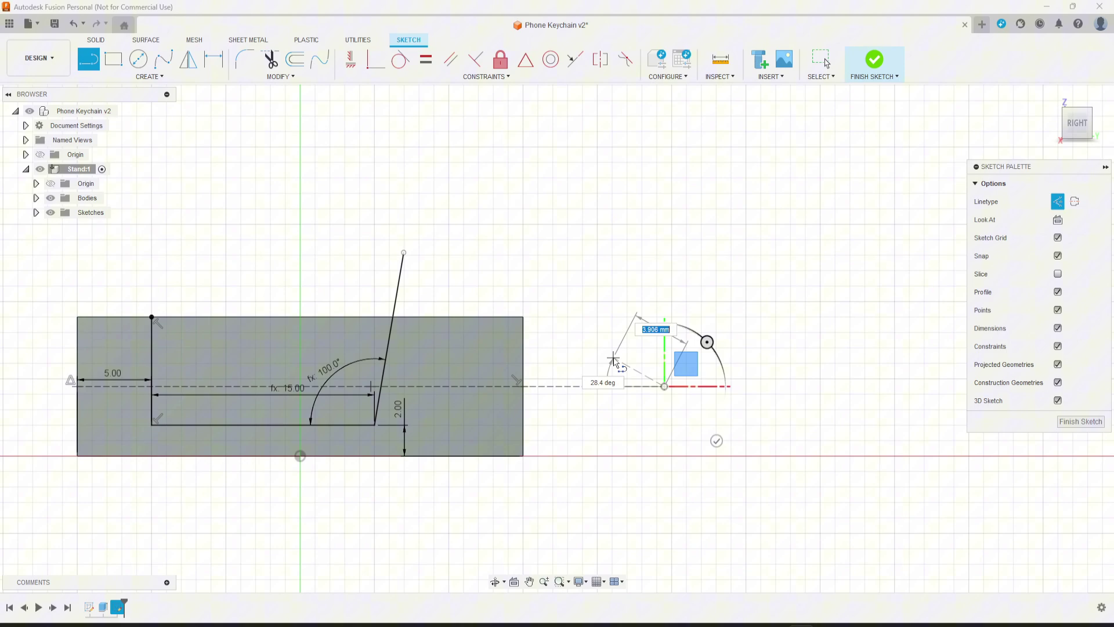
{"action": "key", "text": "Escape"}
Draw a 5 mm diameter circle centred on the construction line, just outside the block
{"action": "key", "text": "c"}
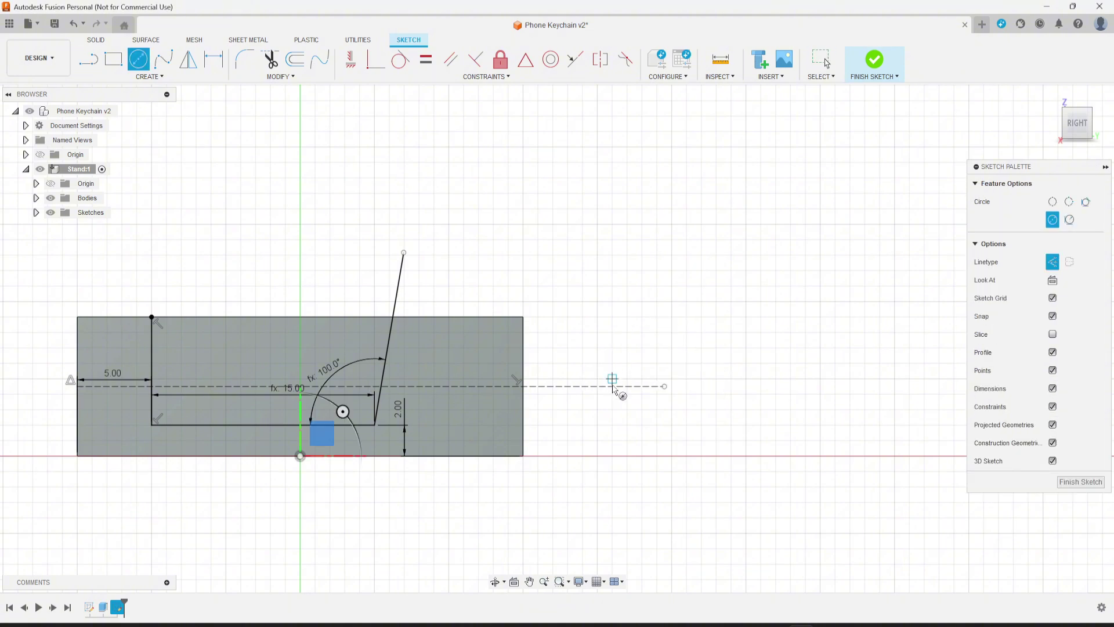
{"action": "left_click", "coordinate": [602, 386]}
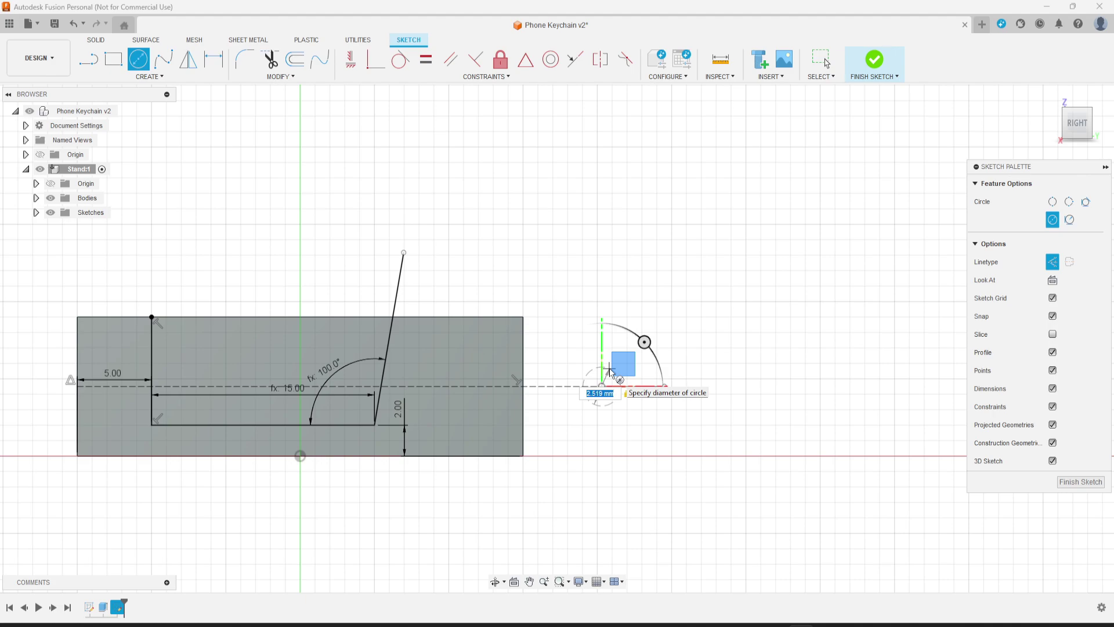
{"action": "type", "text": "58"}
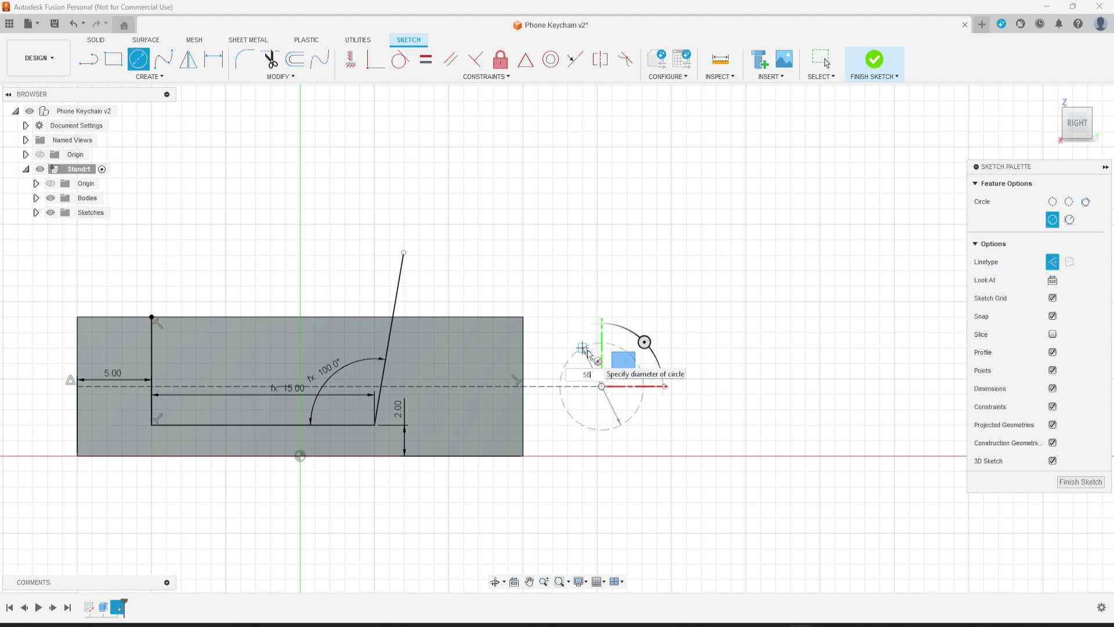
{"action": "key", "text": "Tab"}
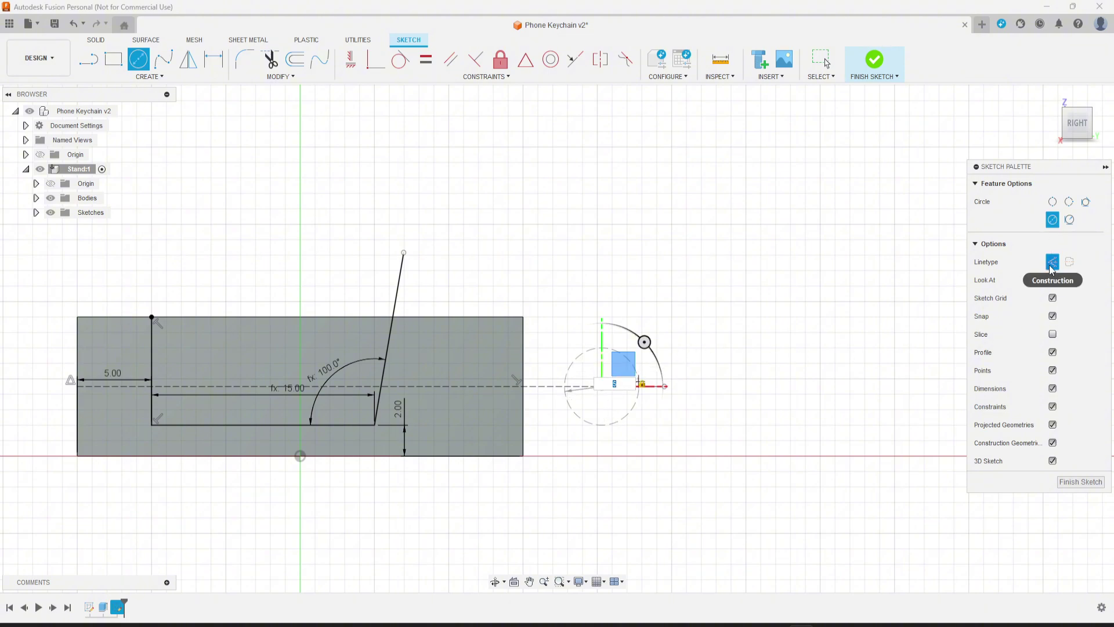
{"action": "key", "text": "Return"}
{"action": "key", "text": "Escape"}
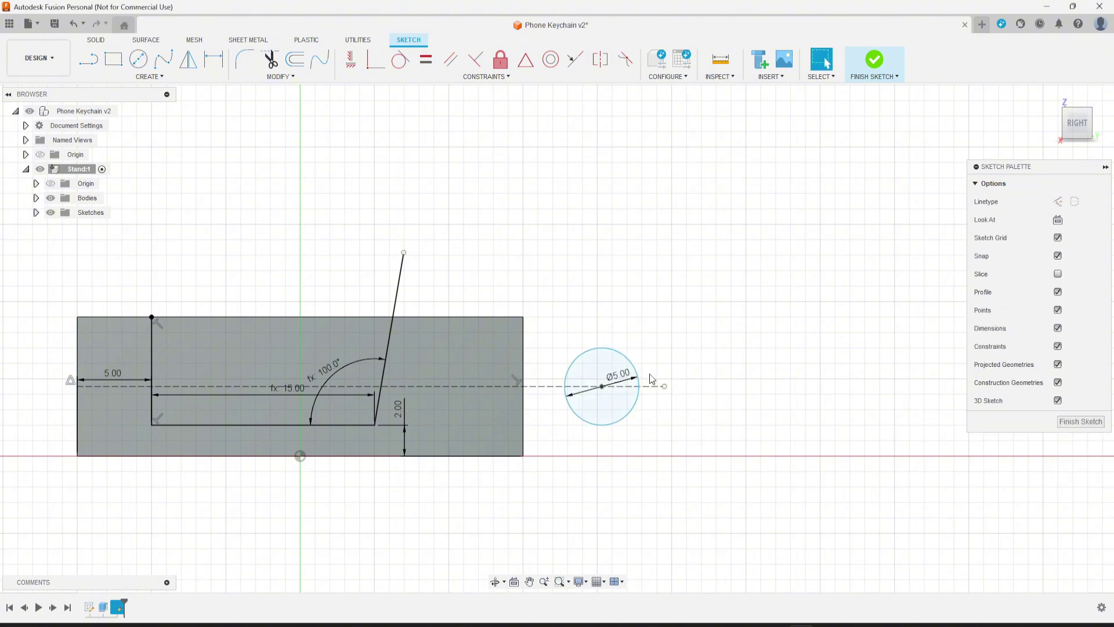
Draw two lines from the block's upper and lower corners, each ending tangent to the 5 mm circle
{"action": "left_click", "coordinate": [90, 60]}
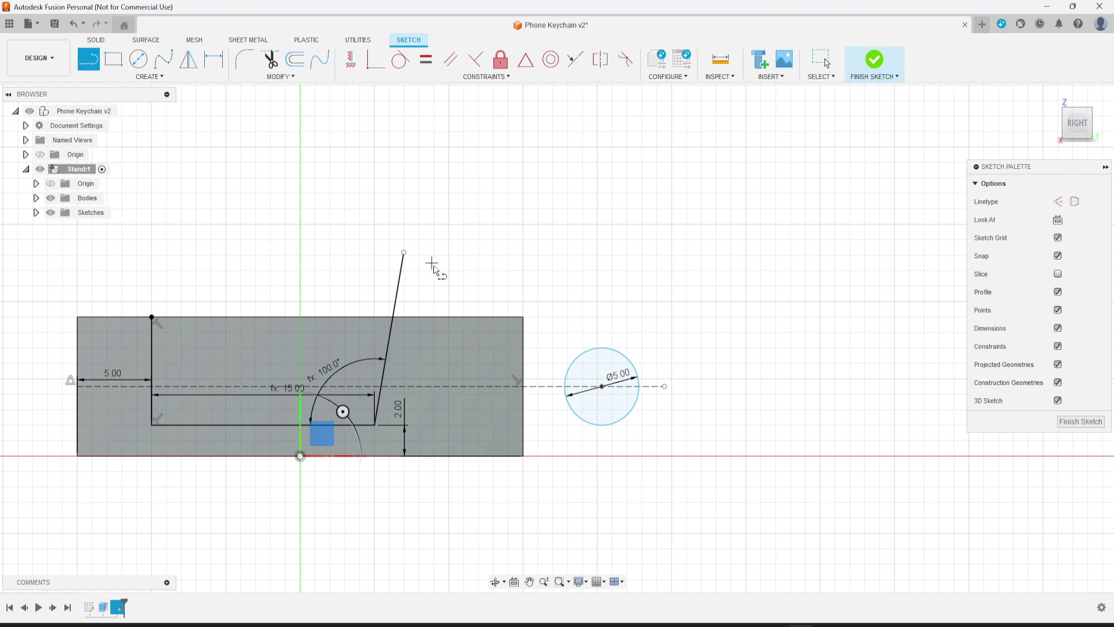
{"action": "left_click", "coordinate": [523, 317]}
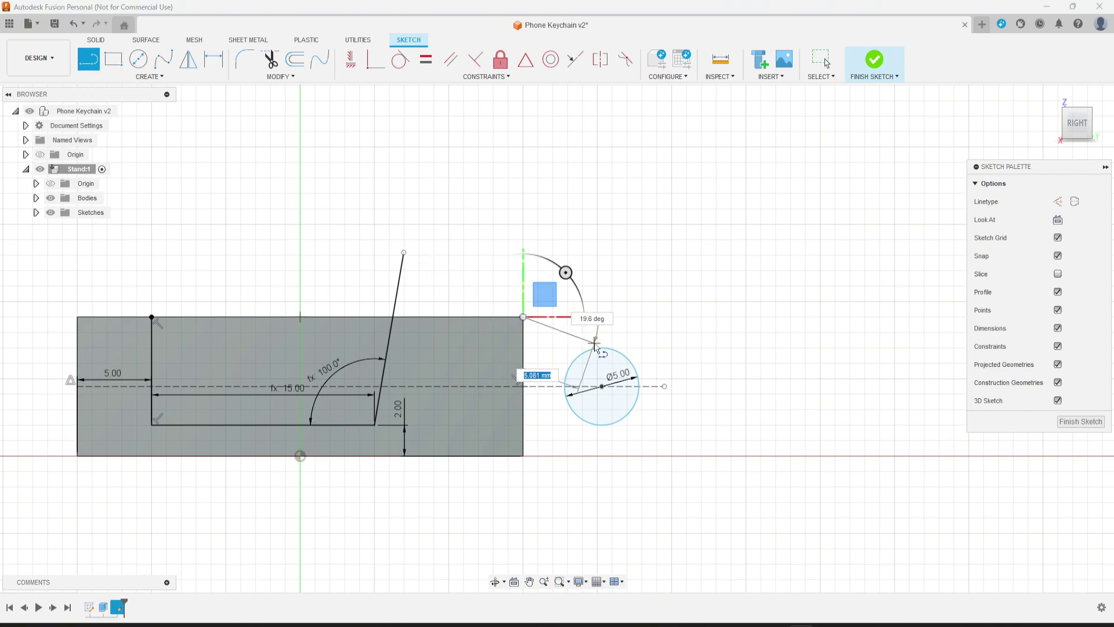
{"action": "double_click", "coordinate": [616, 348]}
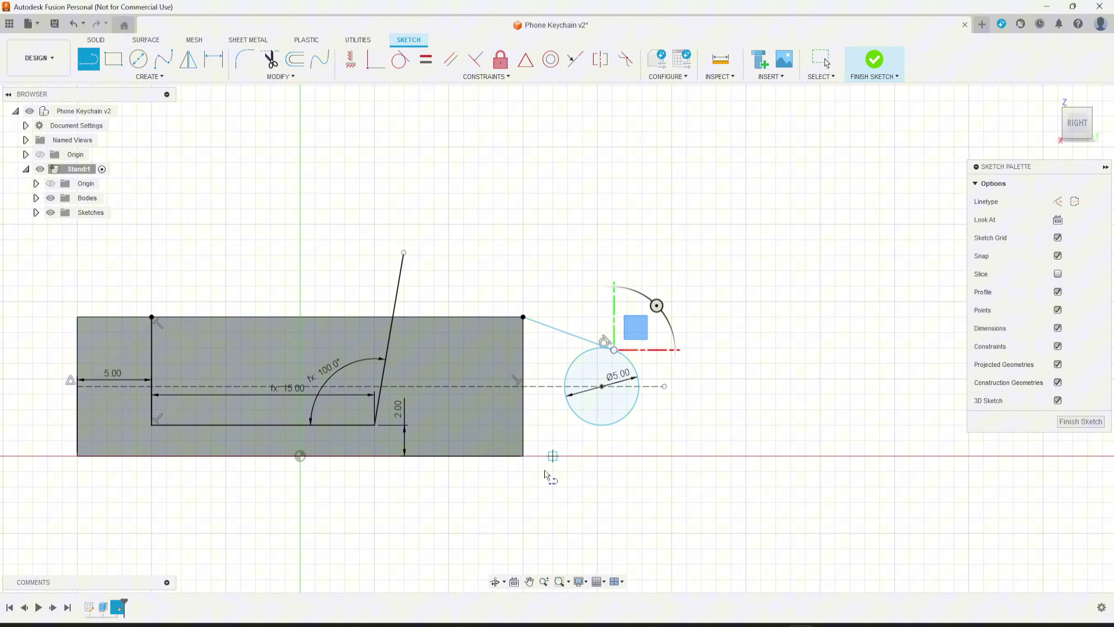
{"action": "left_click", "coordinate": [524, 456]}
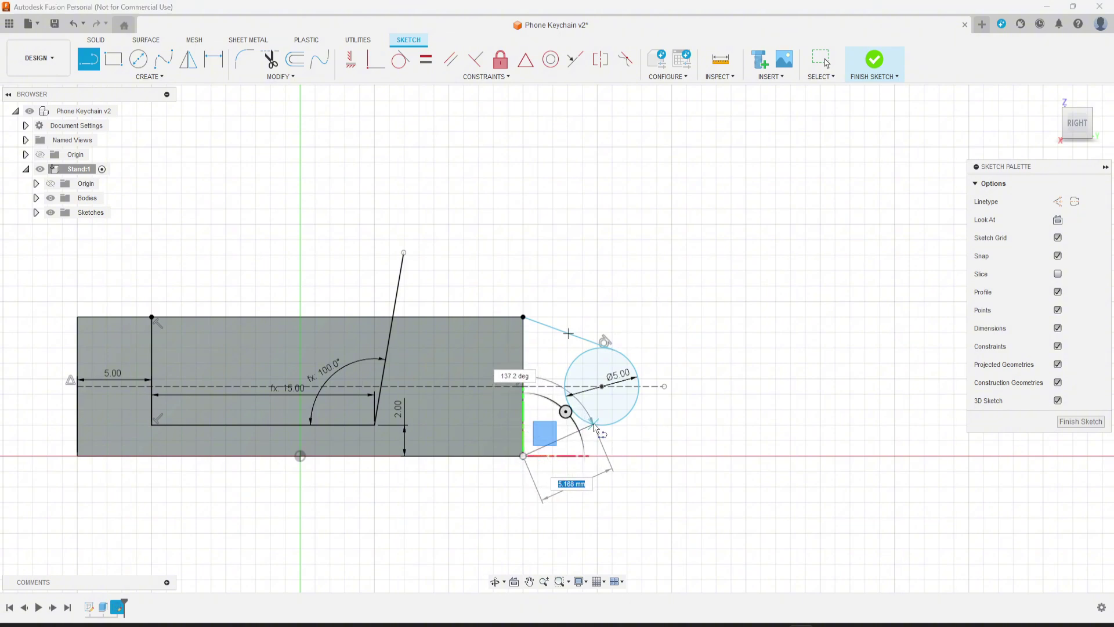
{"action": "double_click", "coordinate": [614, 426]}
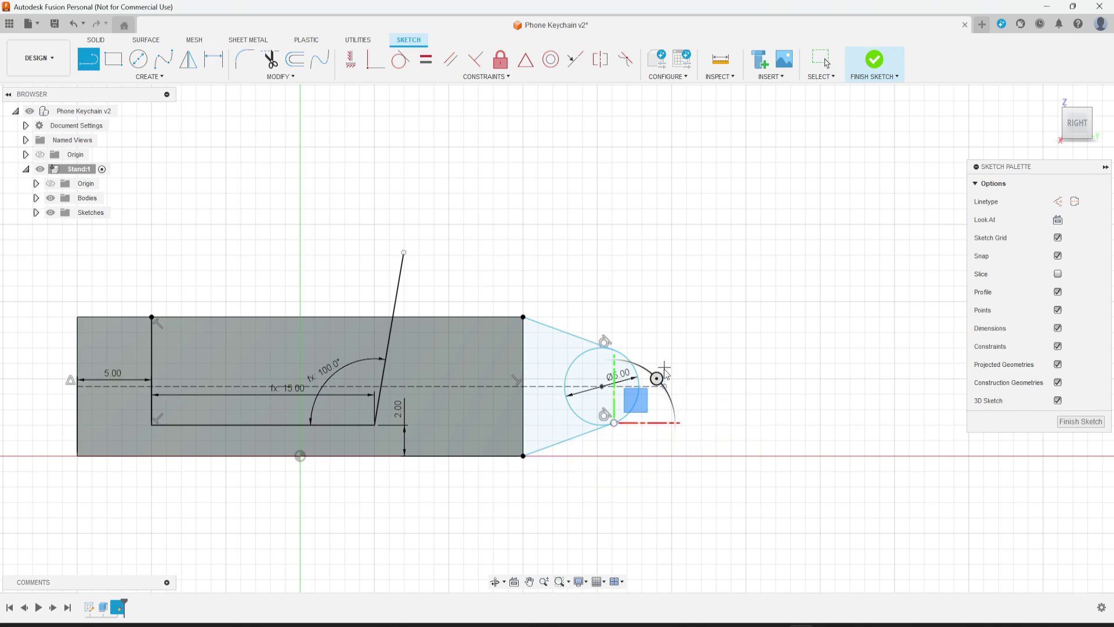
{"action": "key", "text": "Escape"}
Bring the circle closer to the block, constrain it tangent to the adjacent side edge, and finish the sketch
{"action": "left_click_drag", "start_coordinate": [598, 396], "coordinate": [566, 406]}
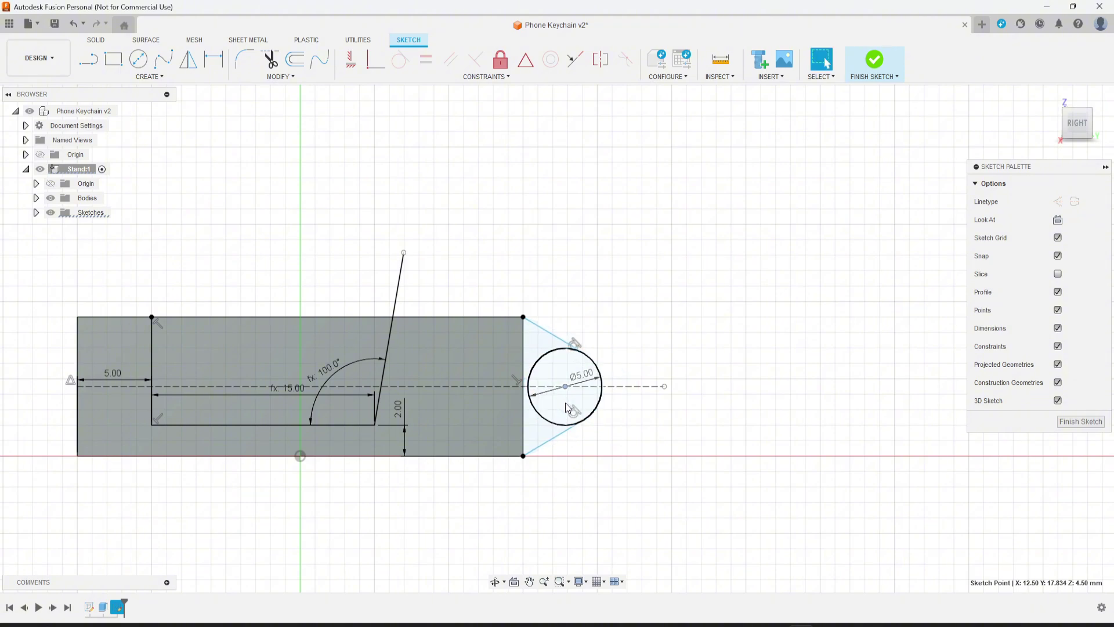
{"action": "left_click", "coordinate": [568, 409]}
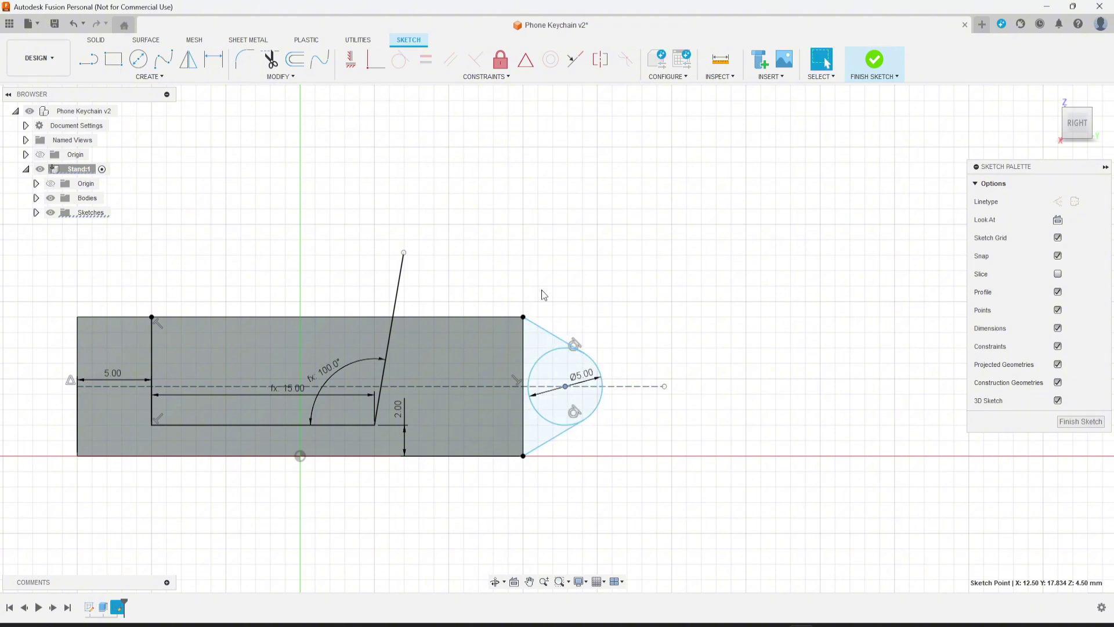
{"action": "left_click", "coordinate": [401, 59]}
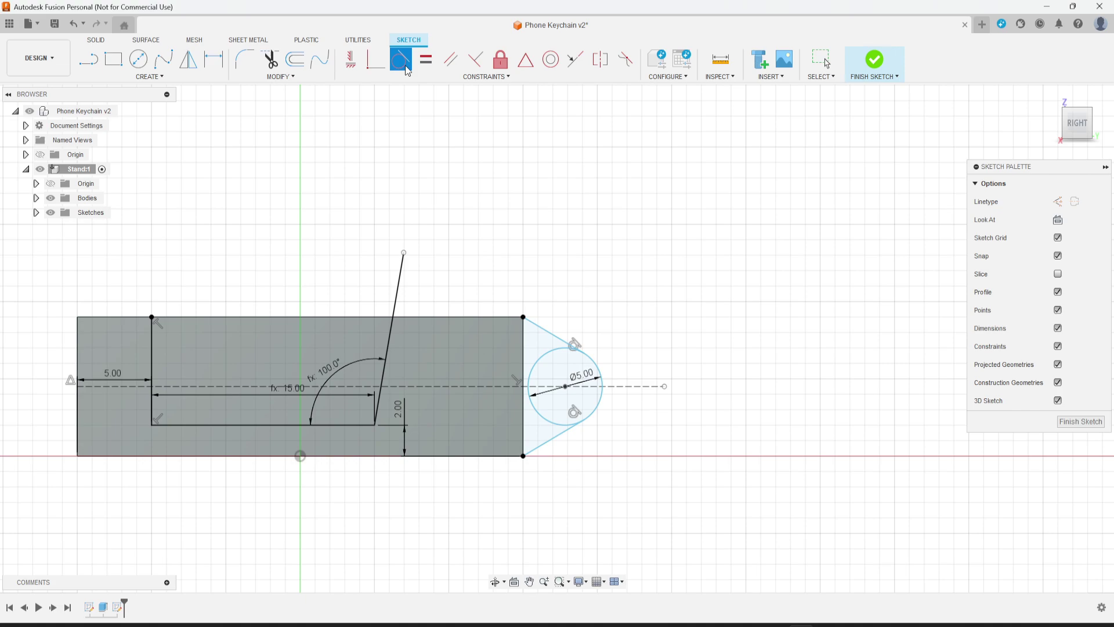
{"action": "left_click", "coordinate": [527, 398]}
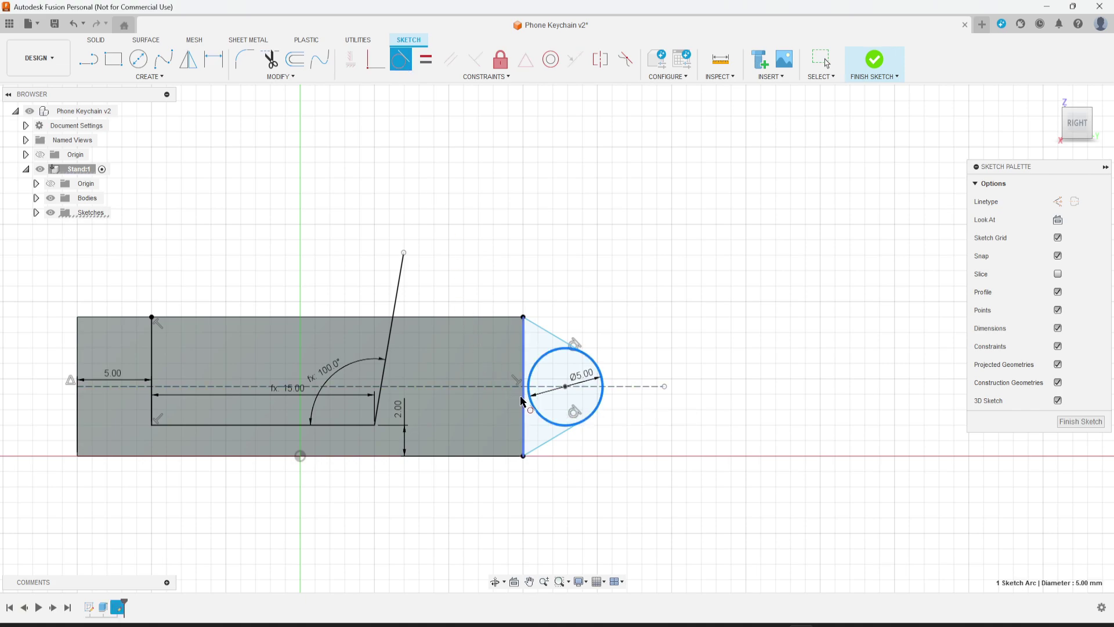
{"action": "left_click", "coordinate": [520, 397]}
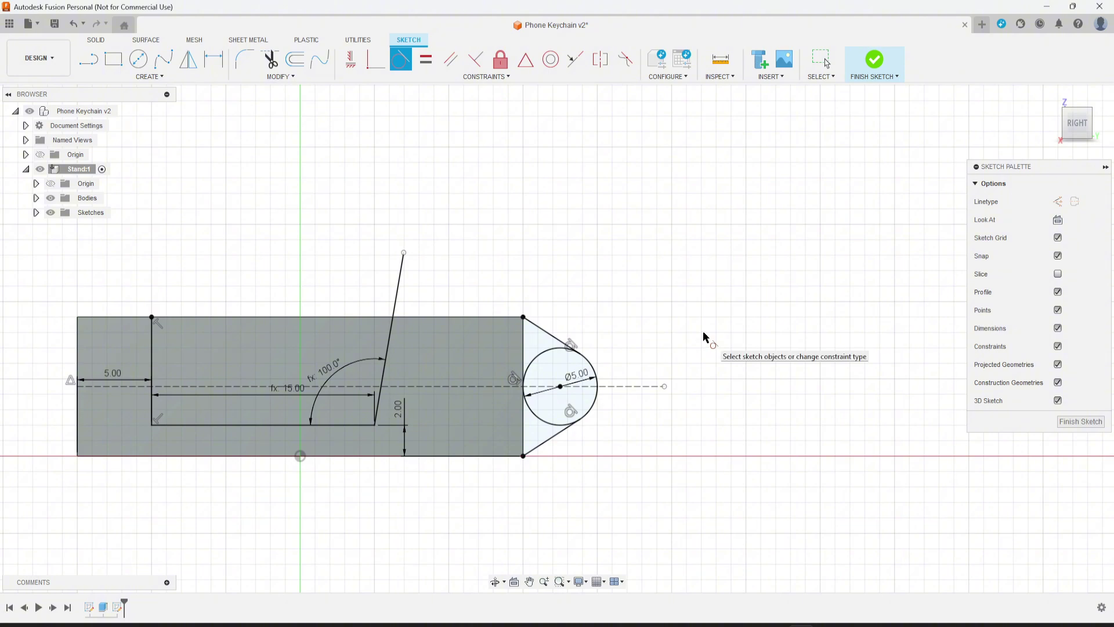
{"action": "left_click", "coordinate": [1080, 421]}
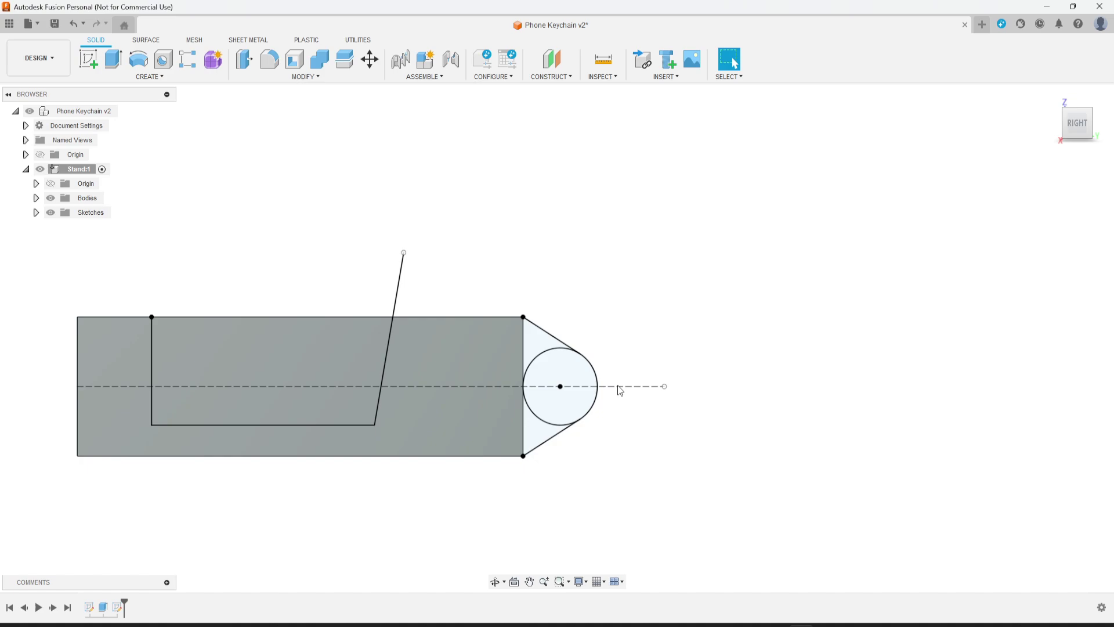
Split the block body, using the slot outline from the sketch as the splitting tool
{"action": "middle_click_drag", "start_coordinate": [731, 418], "coordinate": [767, 439], "text": "shift"}
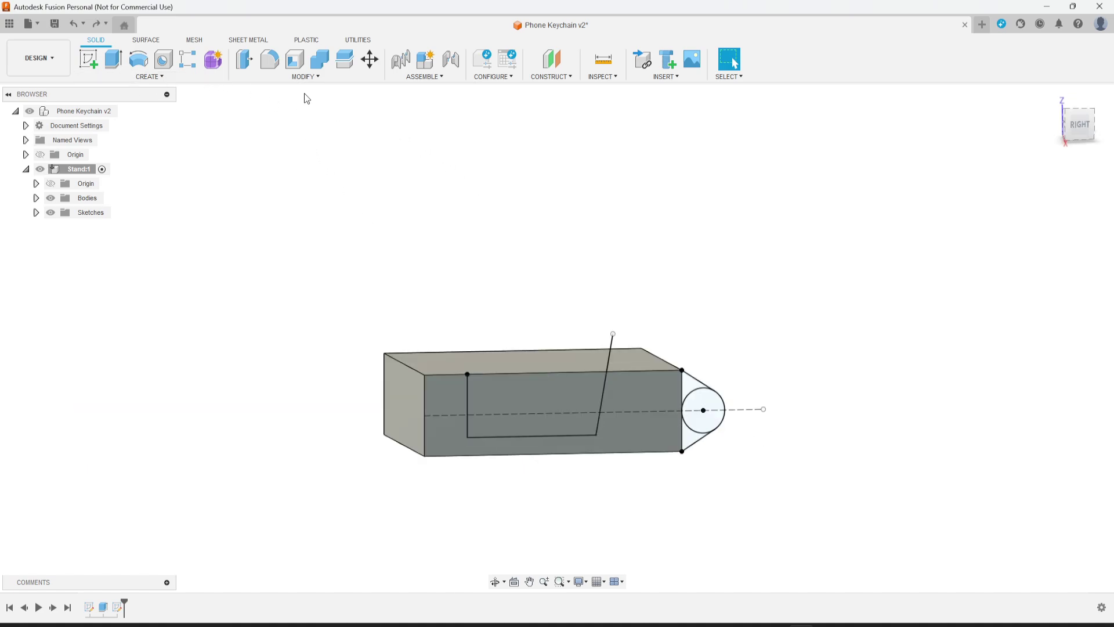
{"action": "left_click", "coordinate": [304, 76]}
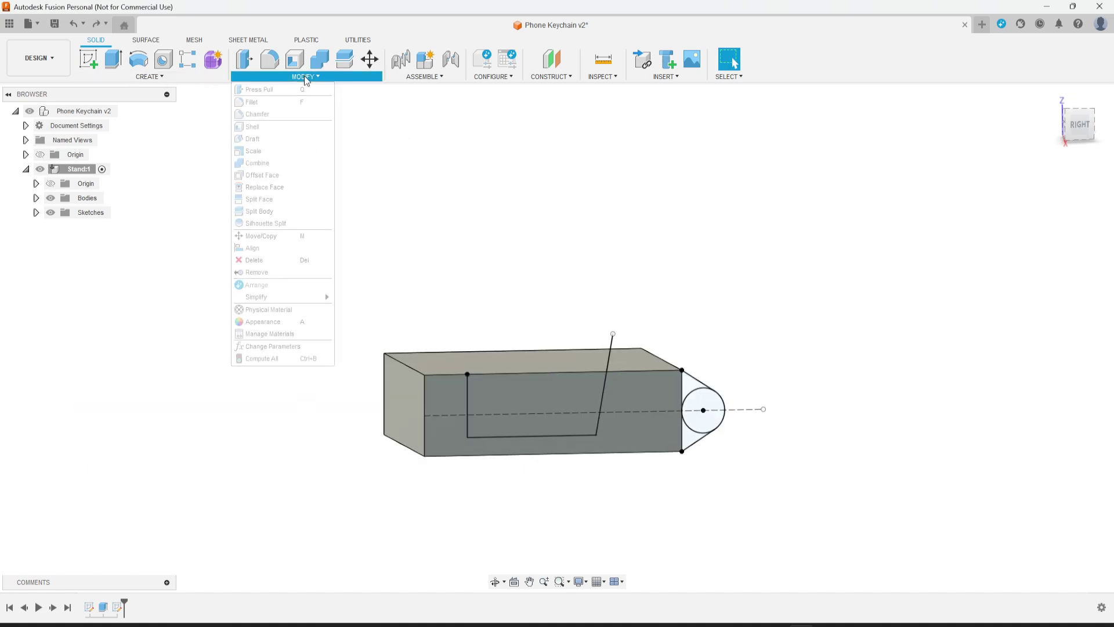
{"action": "left_click", "coordinate": [259, 211]}
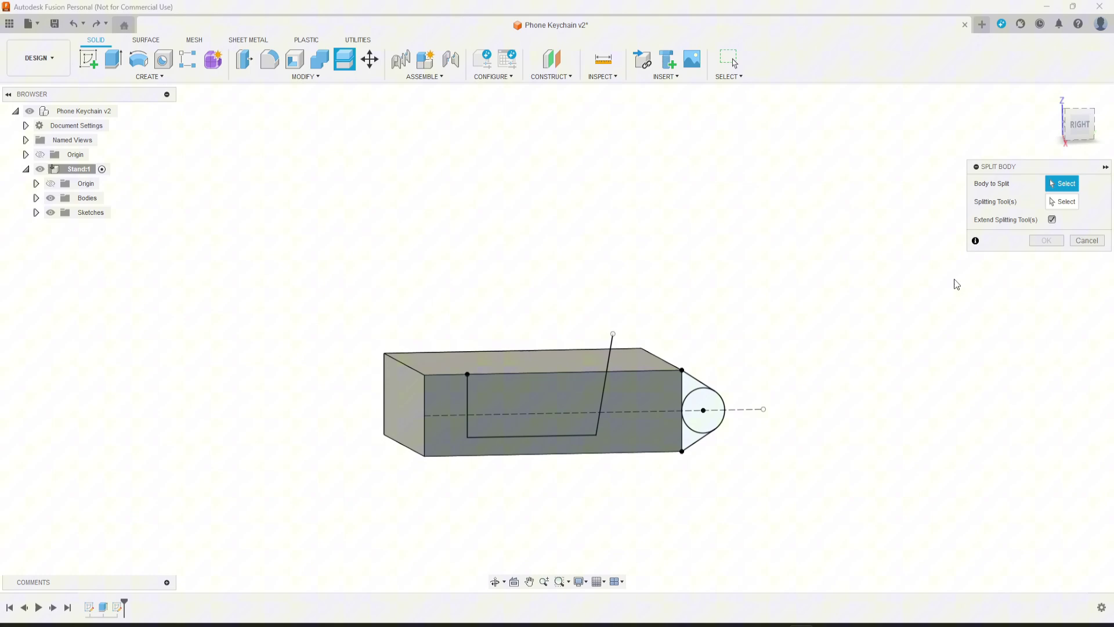
{"action": "left_click", "coordinate": [647, 384]}
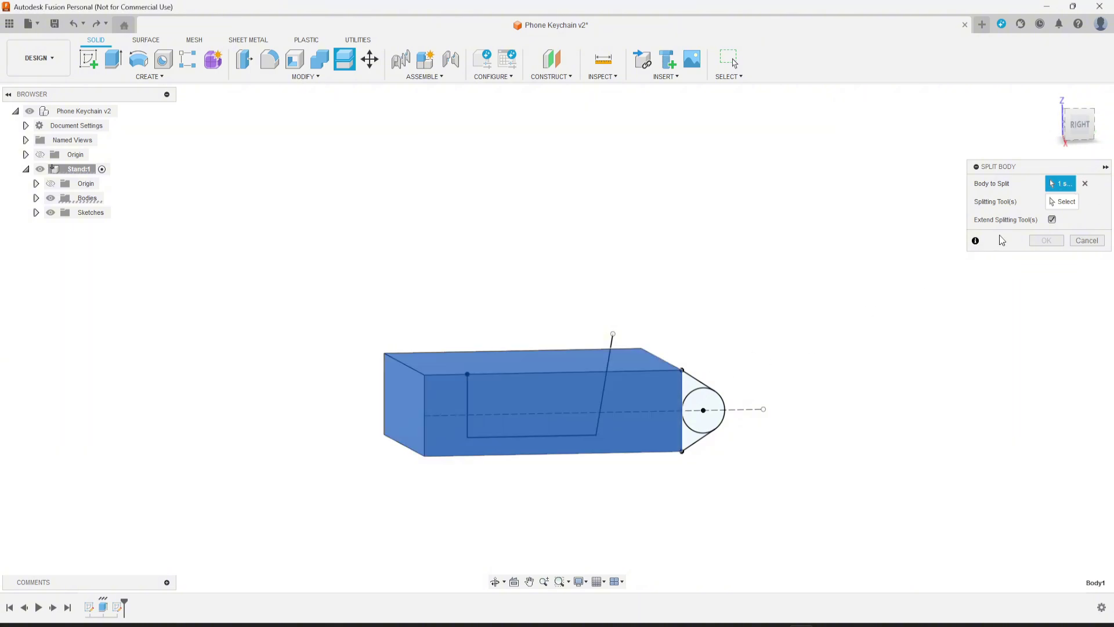
{"action": "left_click", "coordinate": [613, 353]}
{"action": "left_click", "coordinate": [1047, 240]}
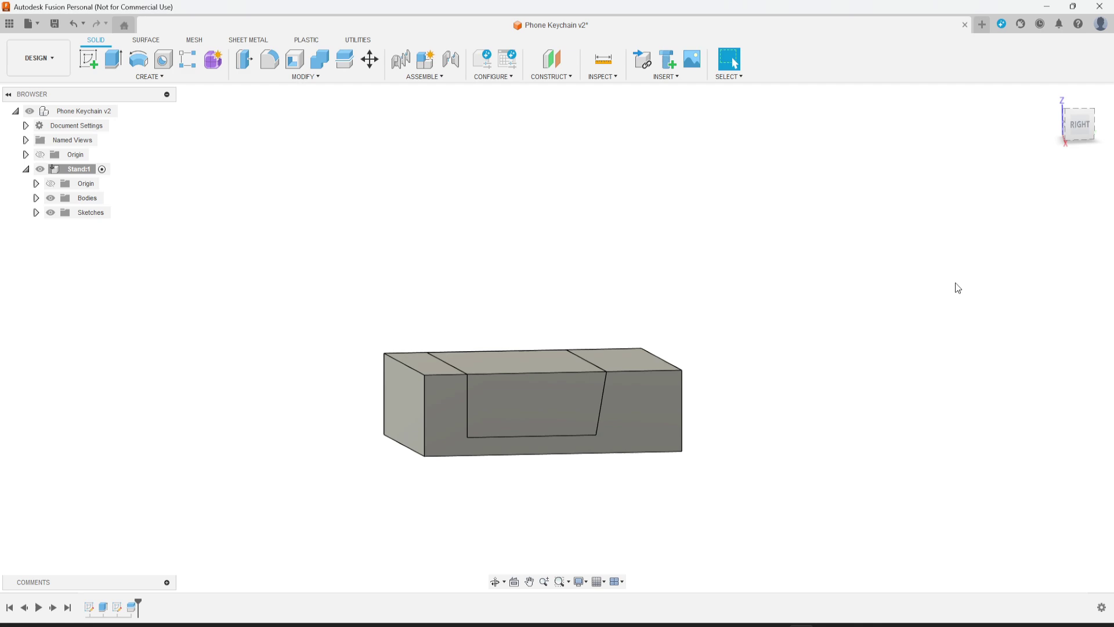
Remove the split-off slot body, Body1, while keeping the parametric history
{"action": "left_click", "coordinate": [36, 198]}
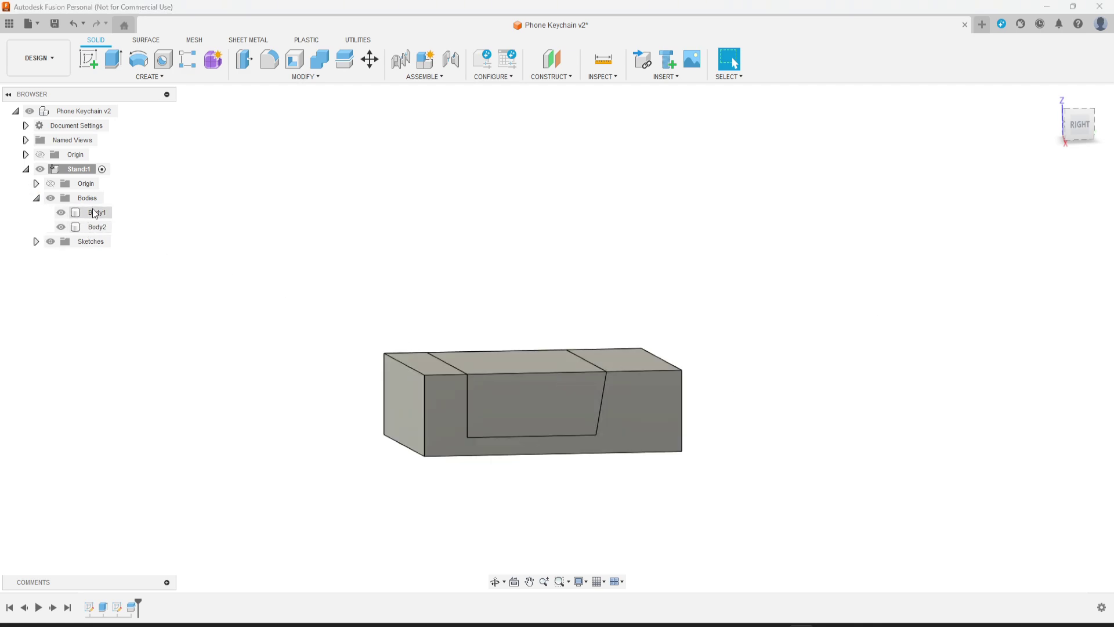
{"action": "left_click", "coordinate": [96, 214]}
{"action": "key", "text": "Delete"}
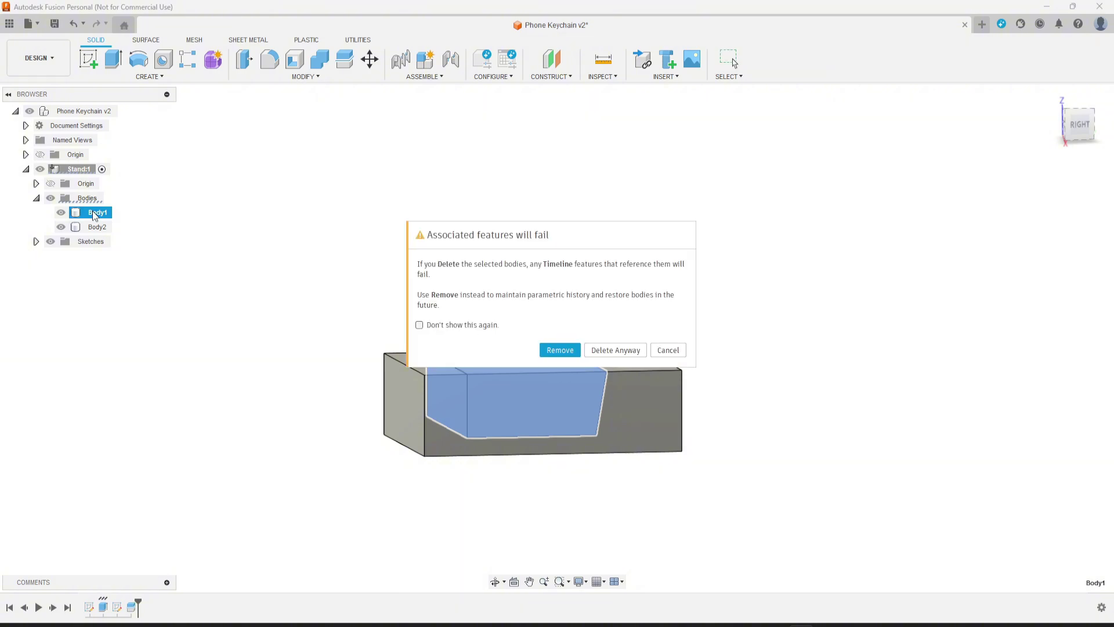
{"action": "left_click", "coordinate": [560, 351]}
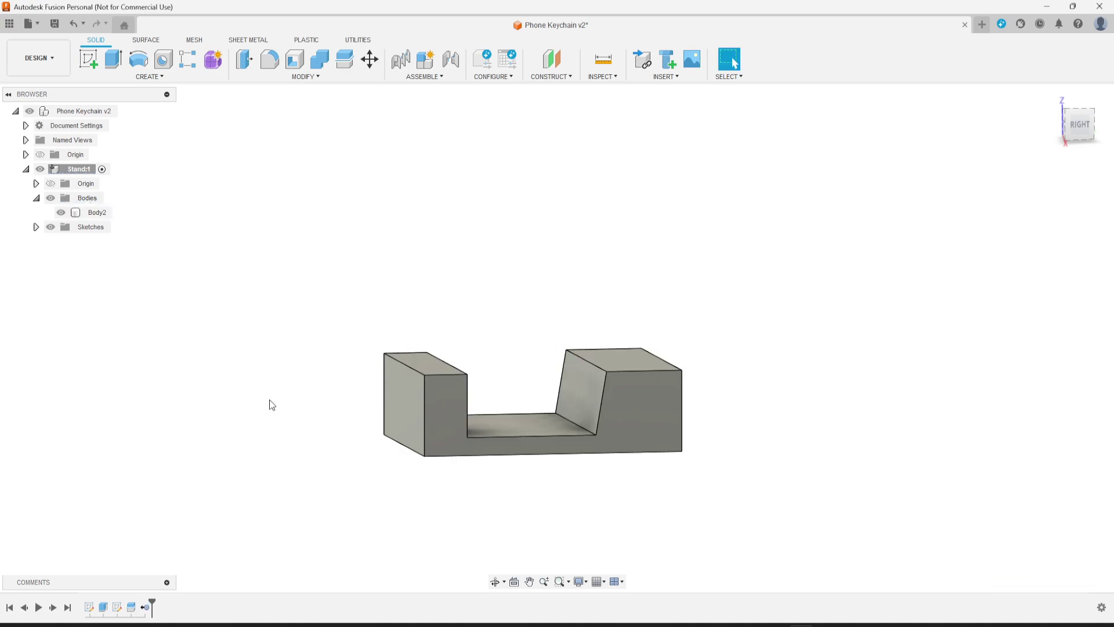
Make Sketch3, which holds the slot outline and the keychain loop, visible again
{"action": "mouse_move", "coordinate": [309, 446]}
{"action": "middle_mouse_down", "text": "shift"}
{"action": "mouse_move", "coordinate": [311, 462]}
{"action": "mouse_move", "coordinate": [356, 448]}
{"action": "mouse_move", "coordinate": [287, 441]}
{"action": "mouse_move", "coordinate": [184, 459]}
{"action": "middle_mouse_up", "text": "shift"}
{"action": "left_click", "coordinate": [36, 227]}
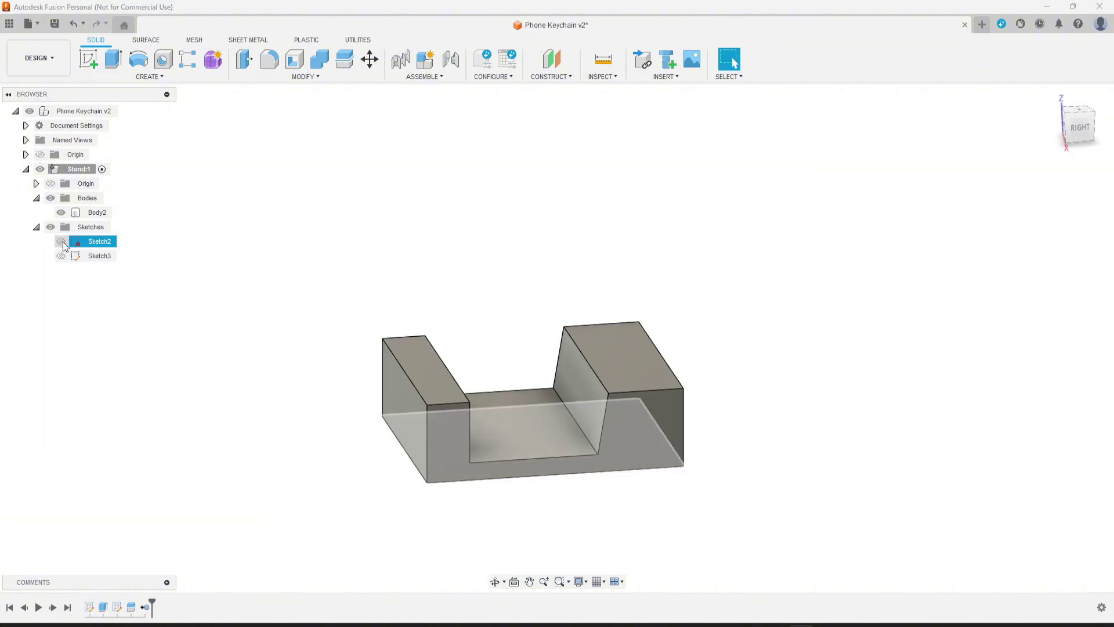
{"action": "left_click", "coordinate": [62, 260]}
{"action": "left_click", "coordinate": [61, 259]}
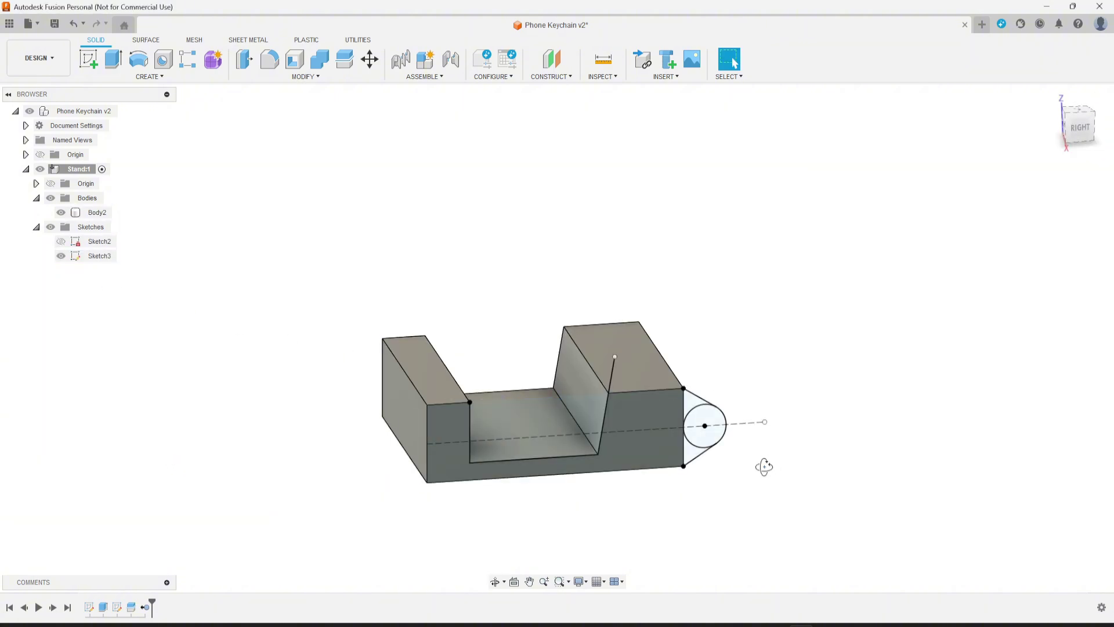
{"action": "middle_click_drag", "start_coordinate": [764, 465], "coordinate": [636, 467], "text": "shift"}
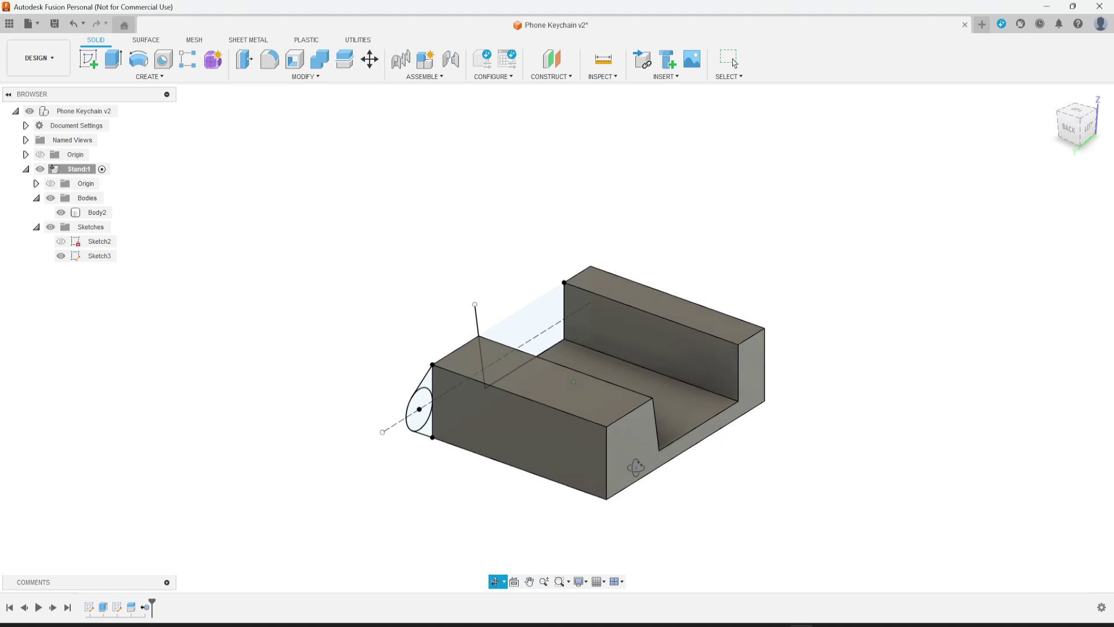
{"action": "left_click", "coordinate": [428, 382]}
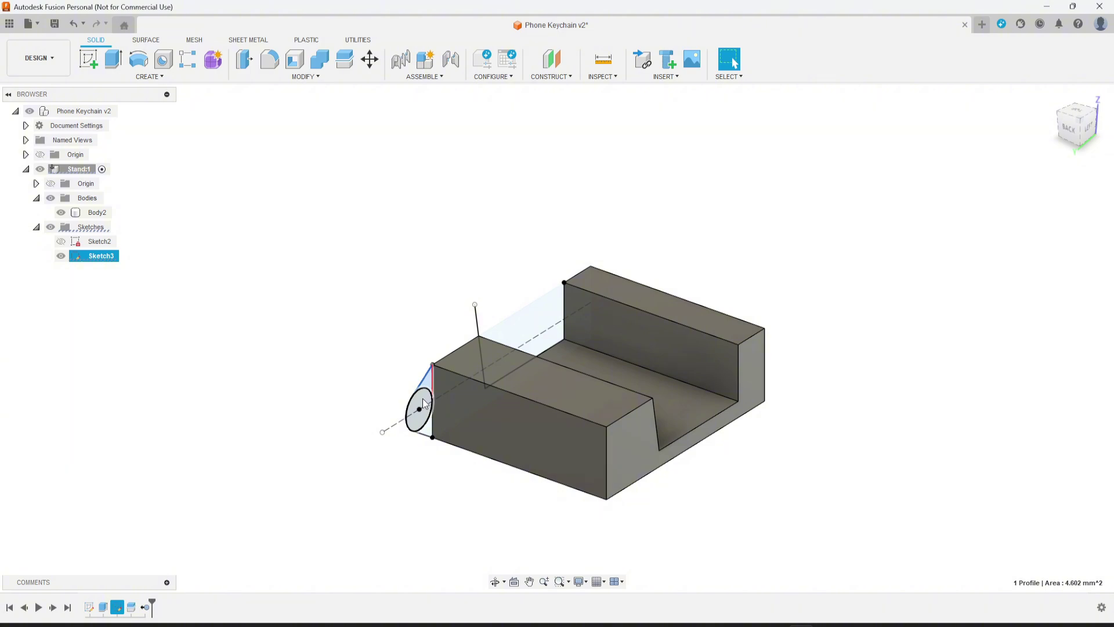
{"action": "right_click", "coordinate": [83, 61]}
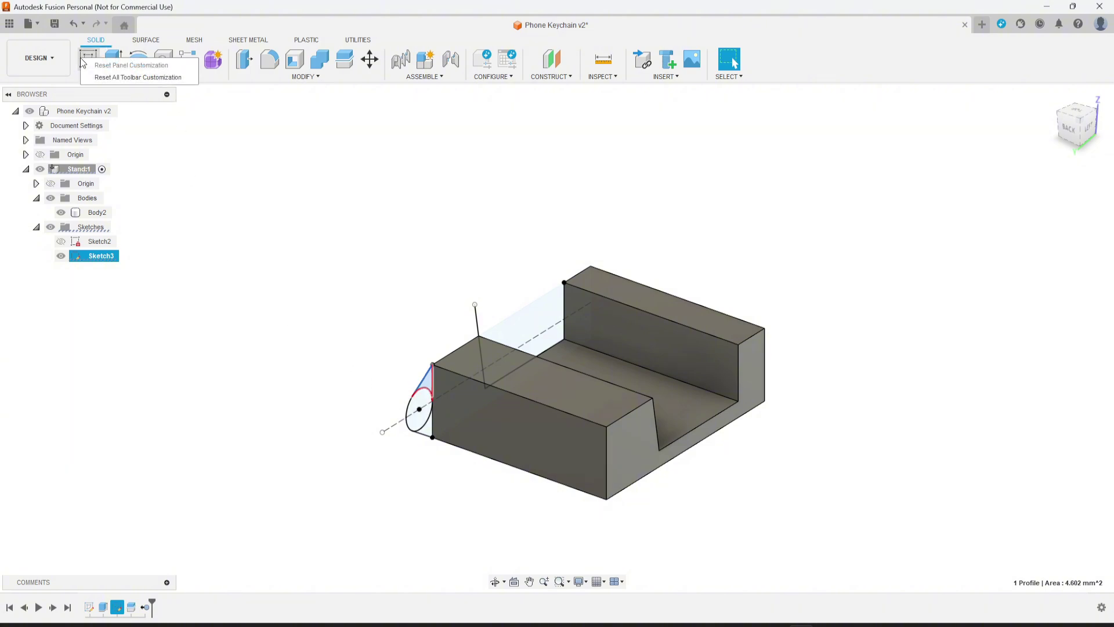
{"action": "left_click", "coordinate": [133, 144]}
Edit Sketch3, add a 3.5 mm diameter circle concentric with the 5 mm keychain loop circle, and finish the sketch
{"action": "right_click", "coordinate": [117, 607]}
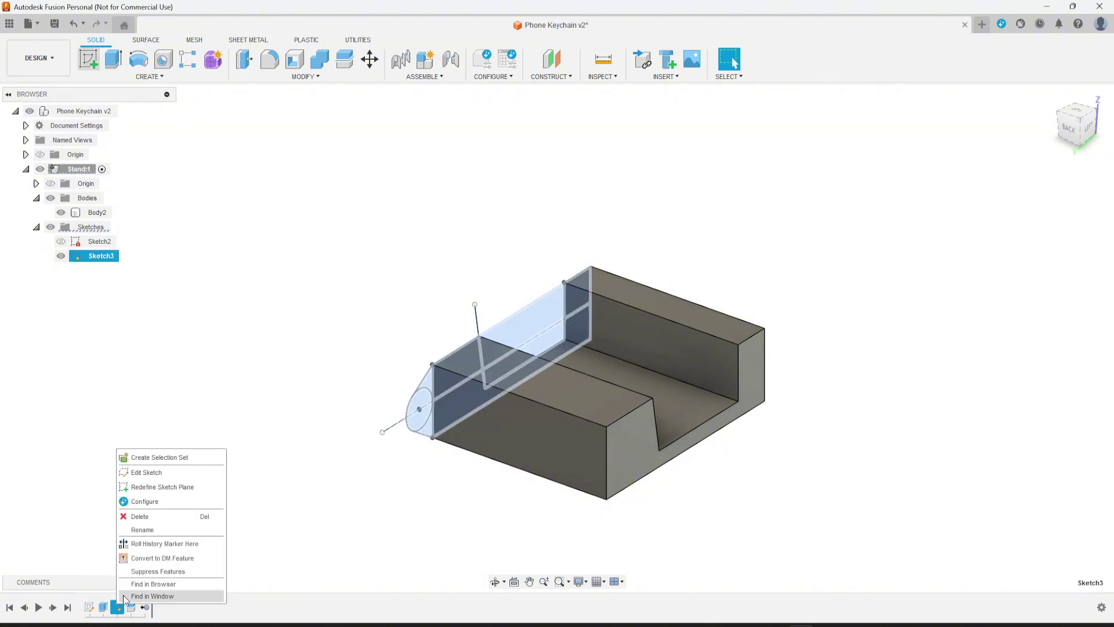
{"action": "left_click", "coordinate": [164, 473]}
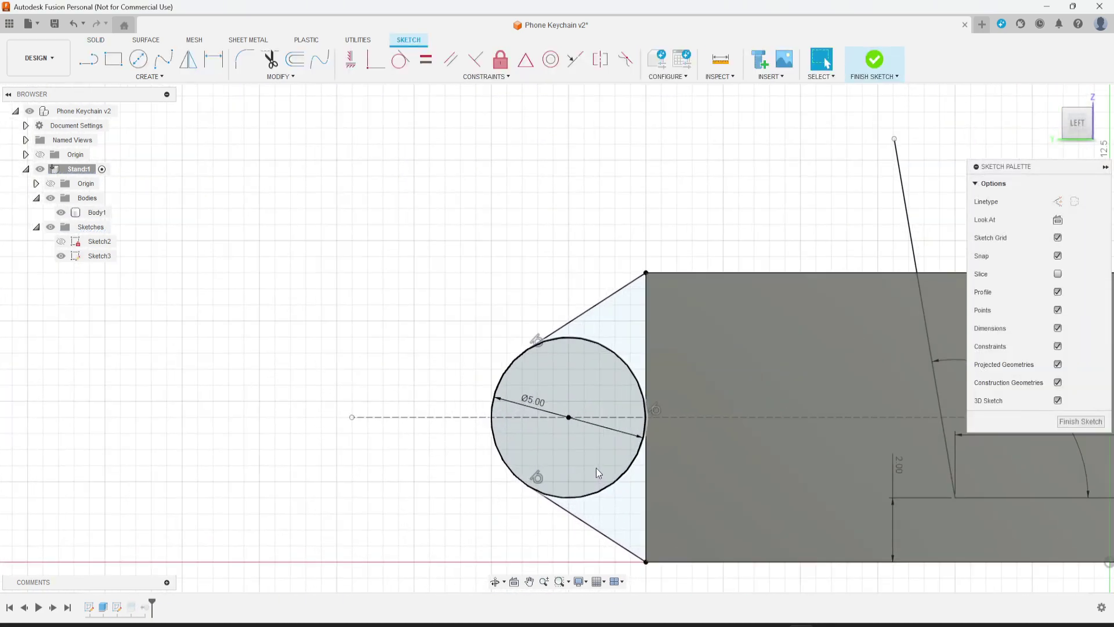
{"action": "left_click", "coordinate": [137, 60]}
{"action": "left_click", "coordinate": [479, 417]}
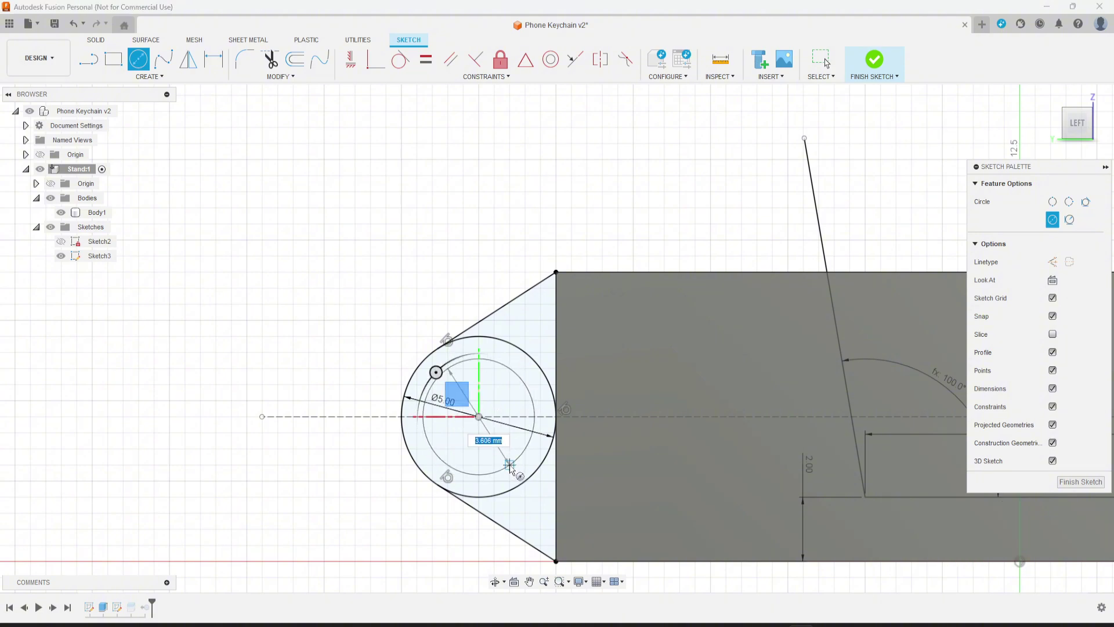
{"action": "type", "text": "3.5"}
{"action": "key", "text": "Return"}
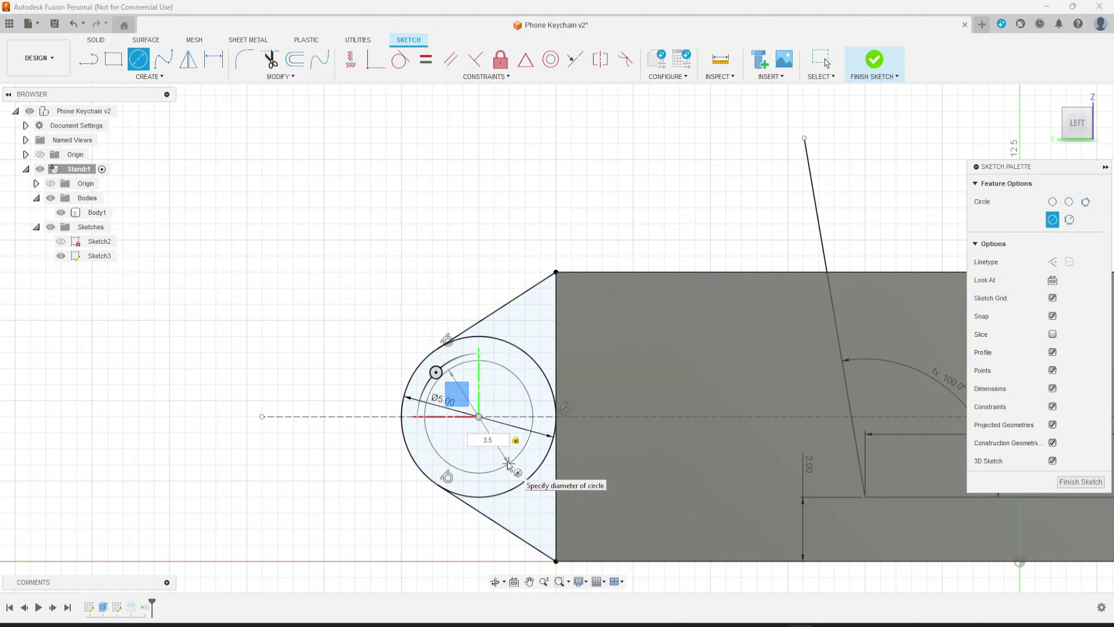
{"action": "key", "text": "Escape"}
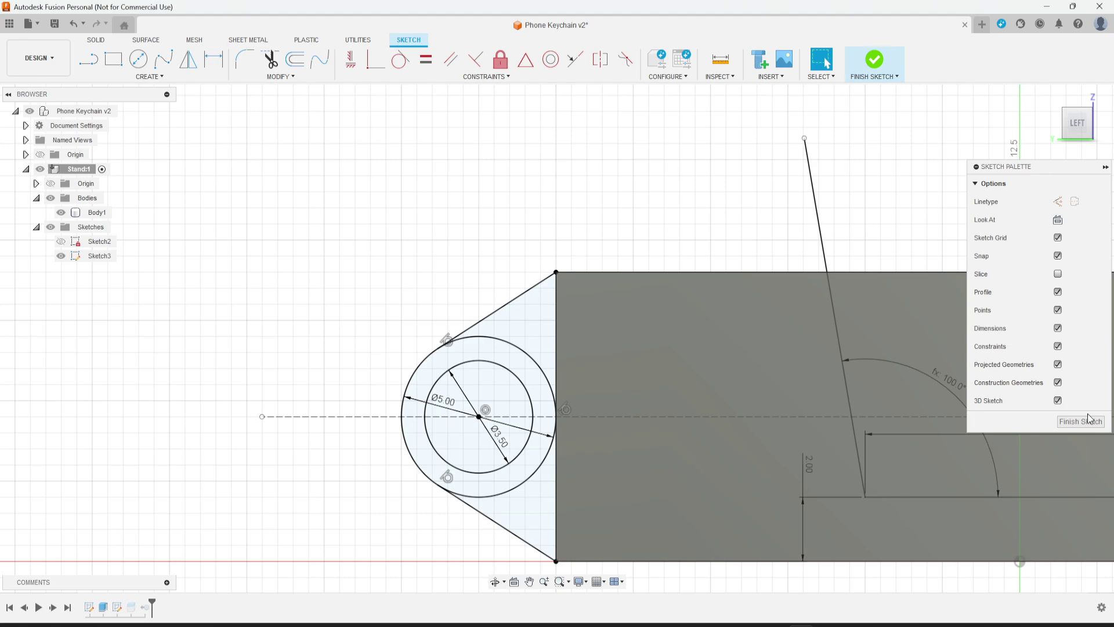
{"action": "left_click", "coordinate": [1080, 421]}
Start an extrusion of the keychain loop's three profiles, leaving out the inner hole, with a distance of 5 mm
{"action": "scroll", "coordinate": [648, 479], "scroll_direction": "down", "scroll_amount": 3}
{"action": "mouse_move", "coordinate": [538, 549]}
{"action": "middle_mouse_down", "text": "shift"}
{"action": "mouse_move", "coordinate": [493, 499]}
{"action": "mouse_move", "coordinate": [513, 515]}
{"action": "mouse_move", "coordinate": [497, 479]}
{"action": "middle_mouse_up", "text": "shift"}
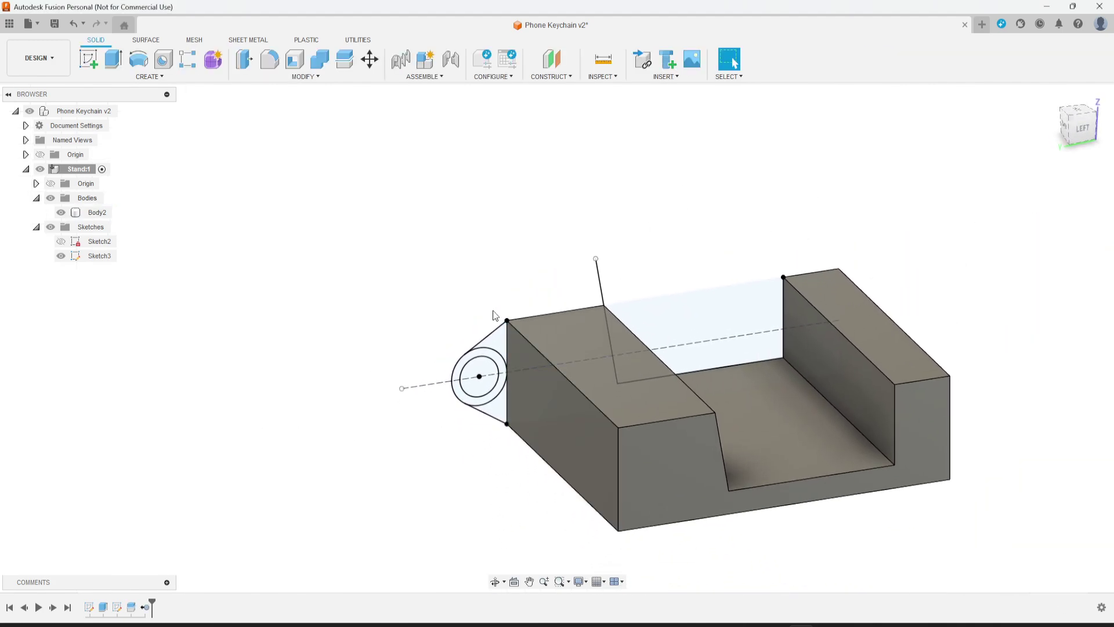
{"action": "left_click", "coordinate": [499, 341]}
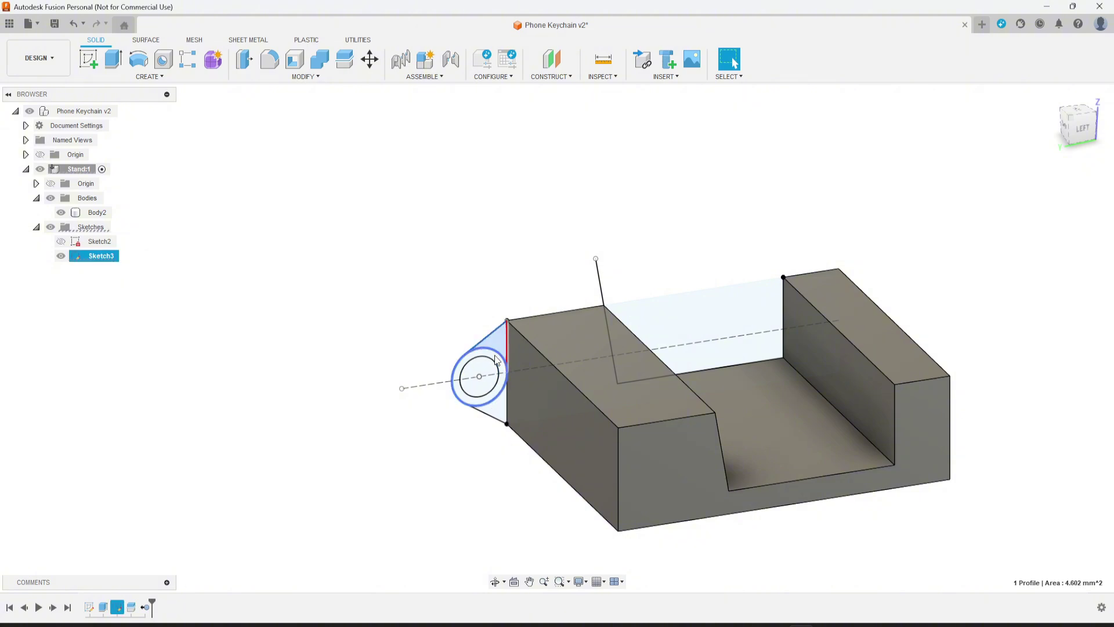
{"action": "left_click", "coordinate": [497, 364], "text": "shift"}
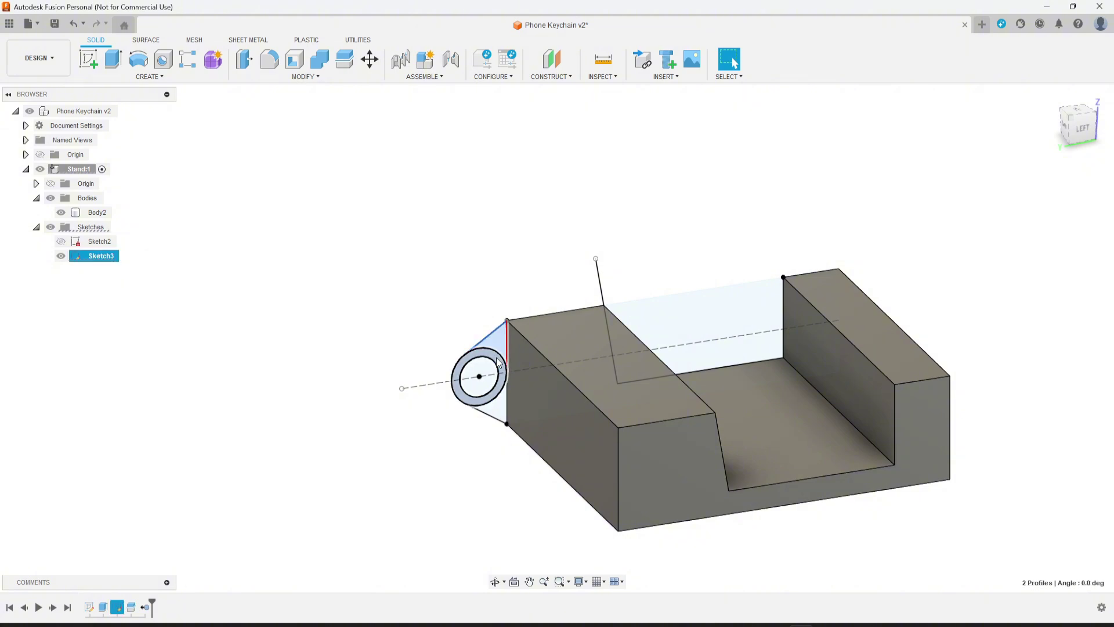
{"action": "left_click", "coordinate": [491, 386], "text": "shift"}
{"action": "left_click", "coordinate": [496, 414], "text": "shift"}
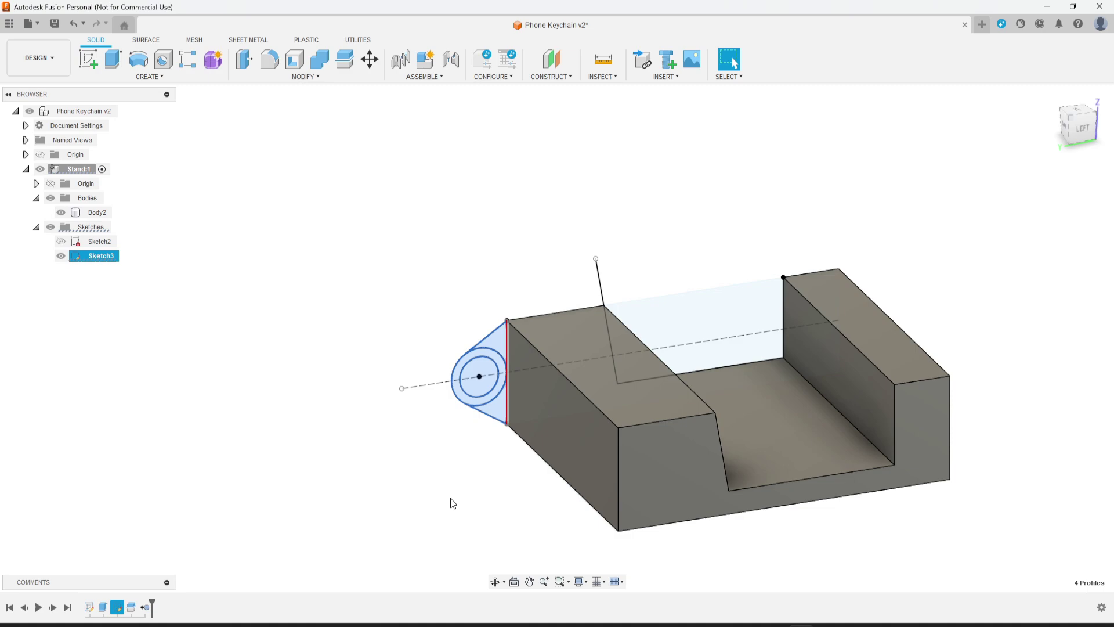
{"action": "left_click", "coordinate": [494, 372], "text": "shift"}
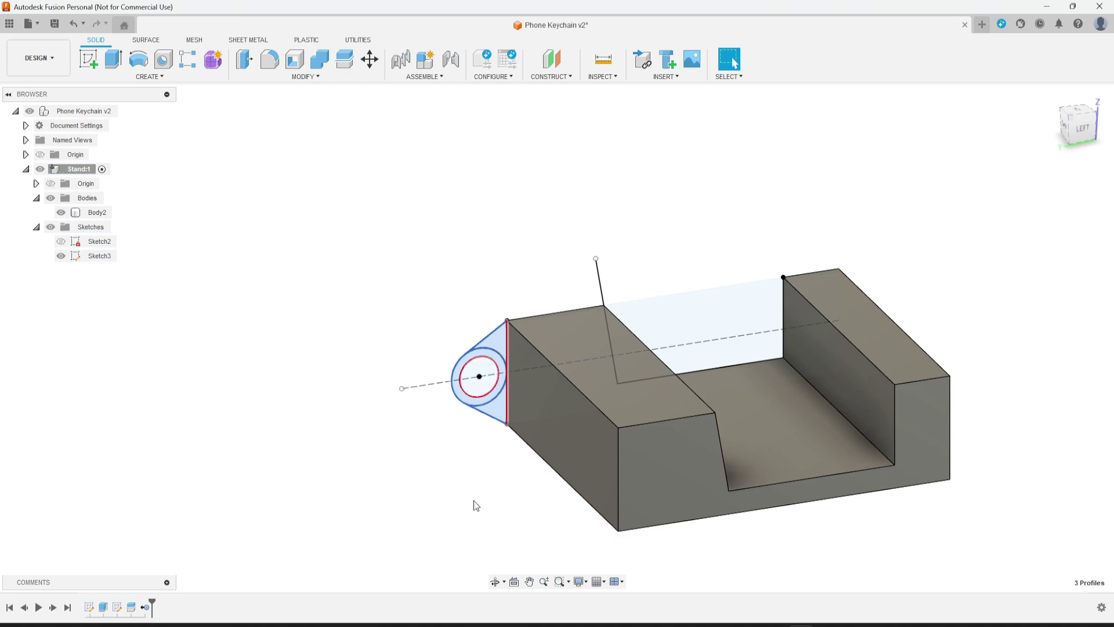
{"action": "key", "text": "e"}
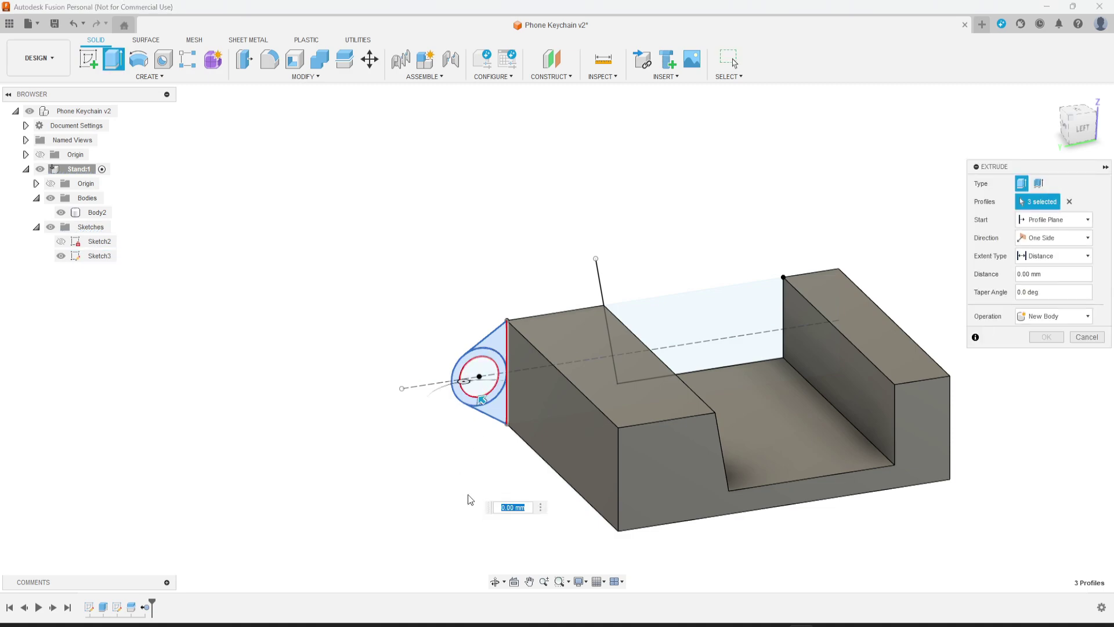
{"action": "left_click", "coordinate": [1038, 274]}
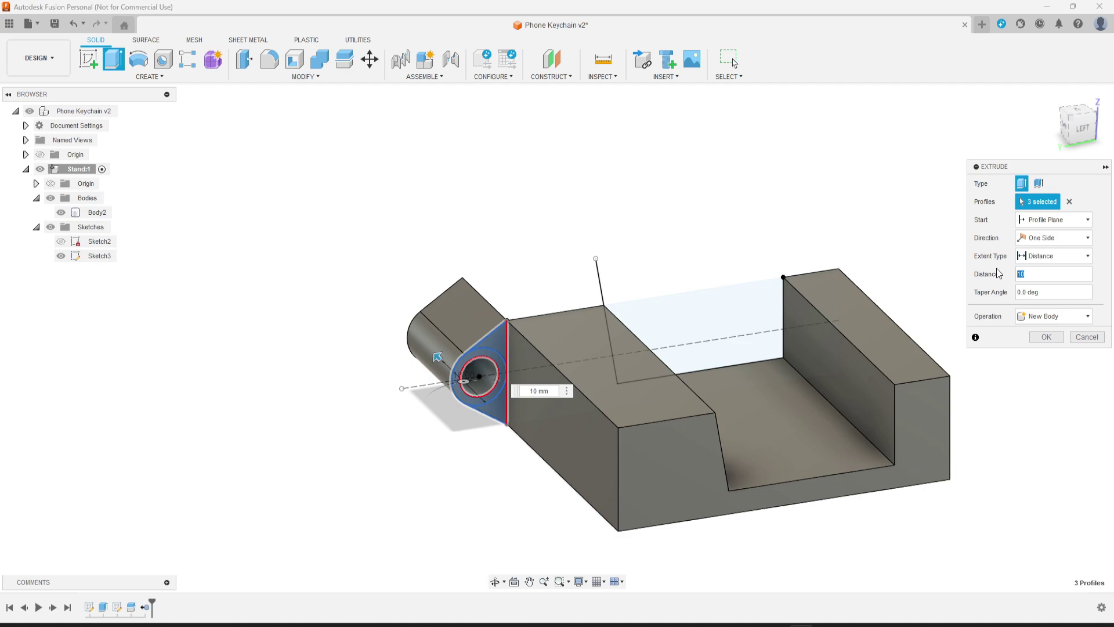
{"action": "type", "text": "5"}
Start the loop extrusion at an offset of -15 mm, join it to the block, and hide Sketch3
{"action": "left_click", "coordinate": [1054, 219]}
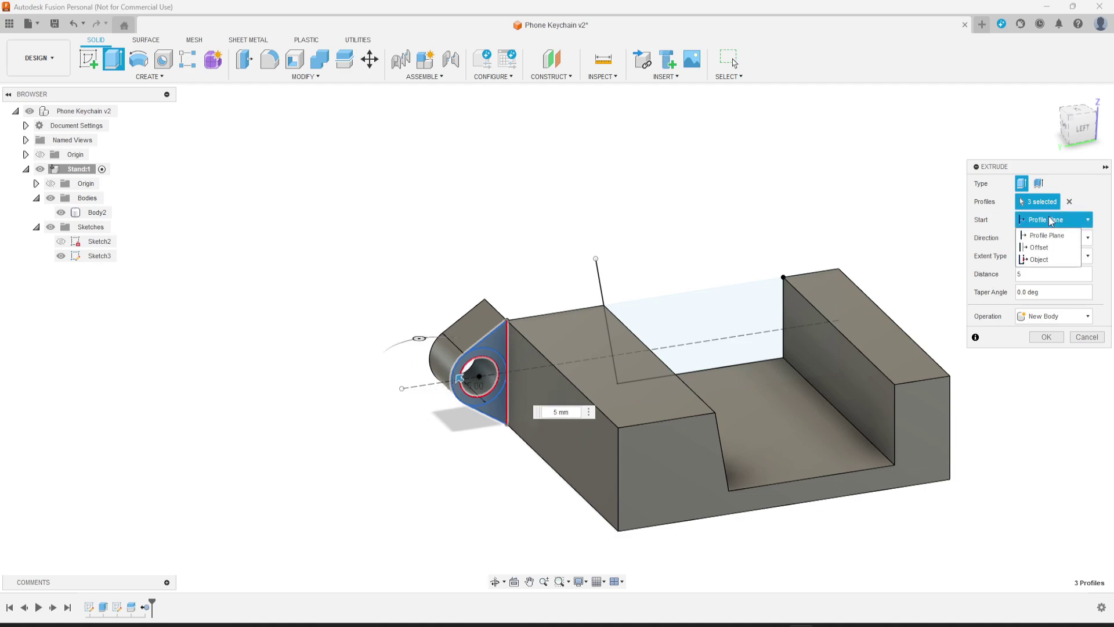
{"action": "left_click", "coordinate": [1045, 249]}
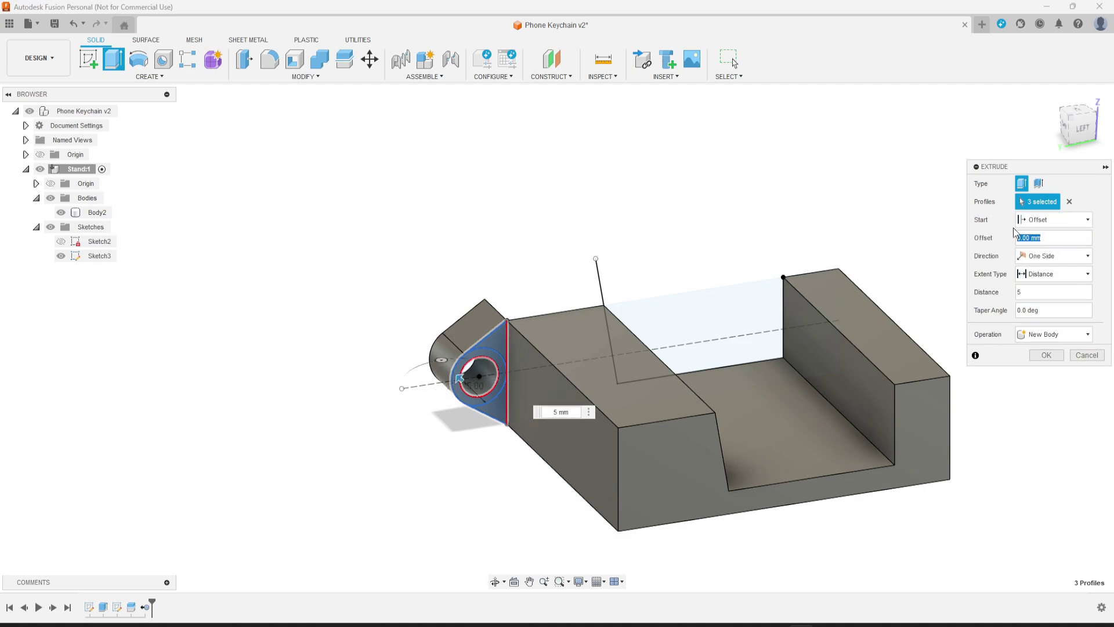
{"action": "type", "text": "10"}
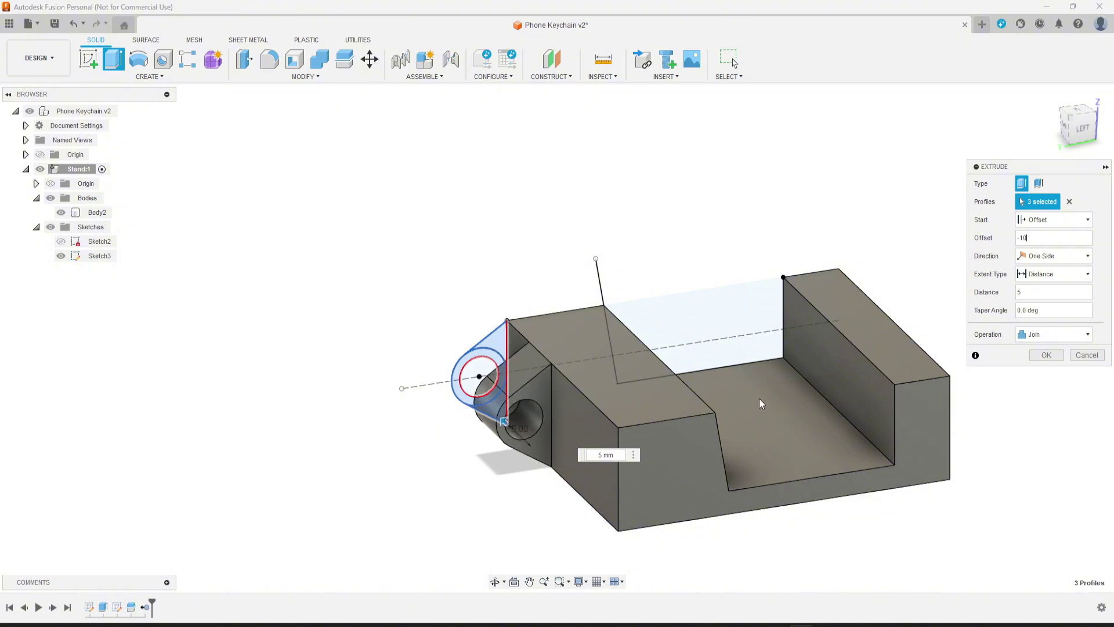
{"action": "middle_click_drag", "start_coordinate": [761, 403], "coordinate": [882, 401], "text": "shift"}
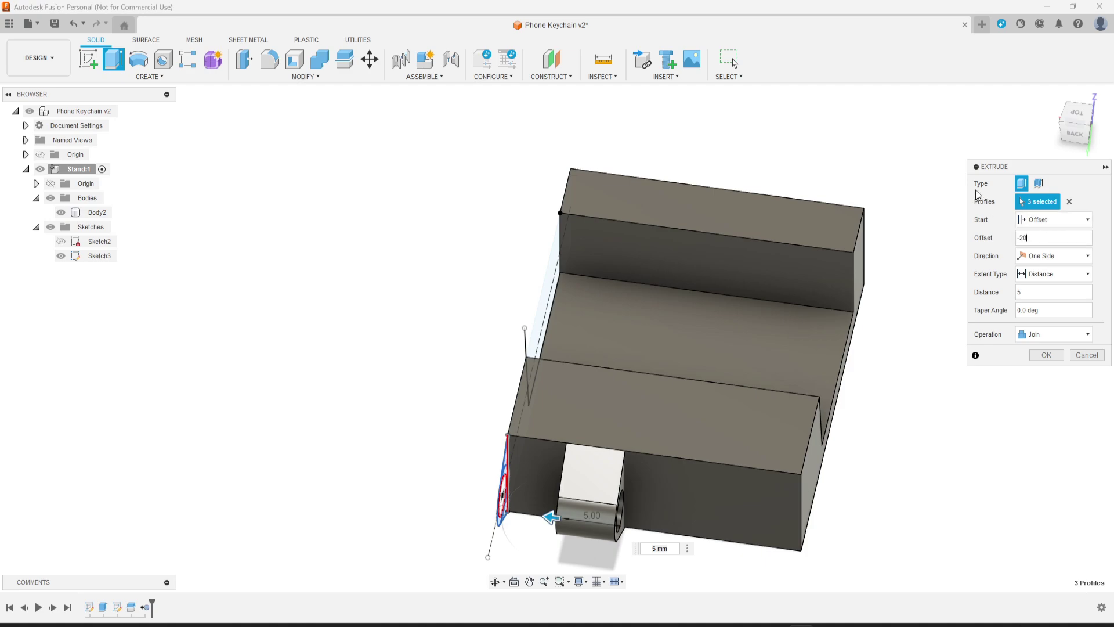
{"action": "left_click", "coordinate": [1017, 238]}
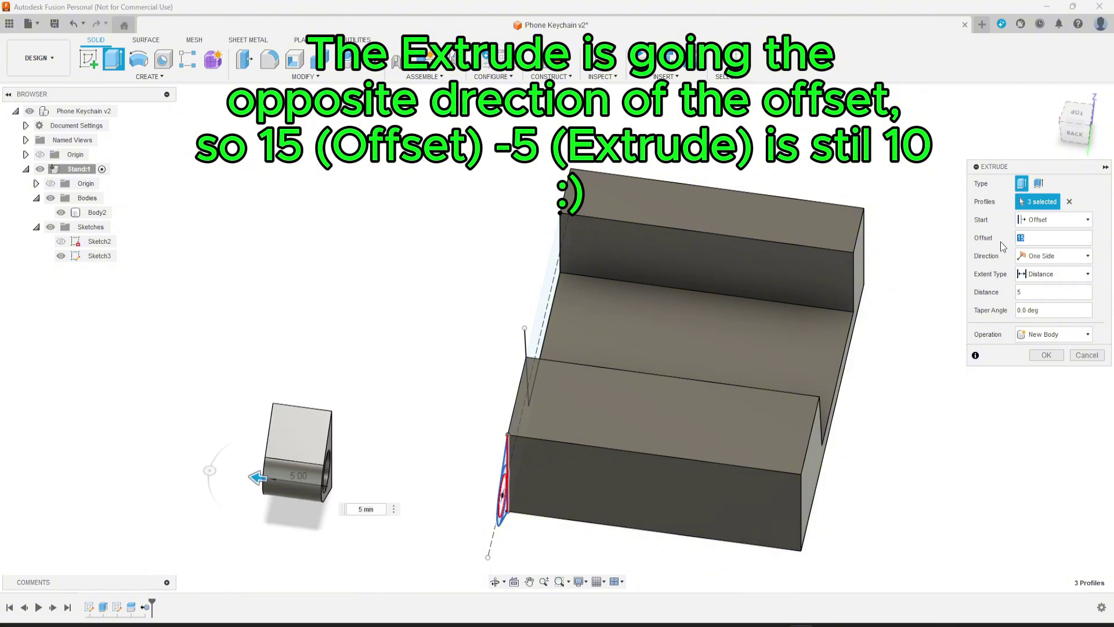
{"action": "type", "text": "-15"}
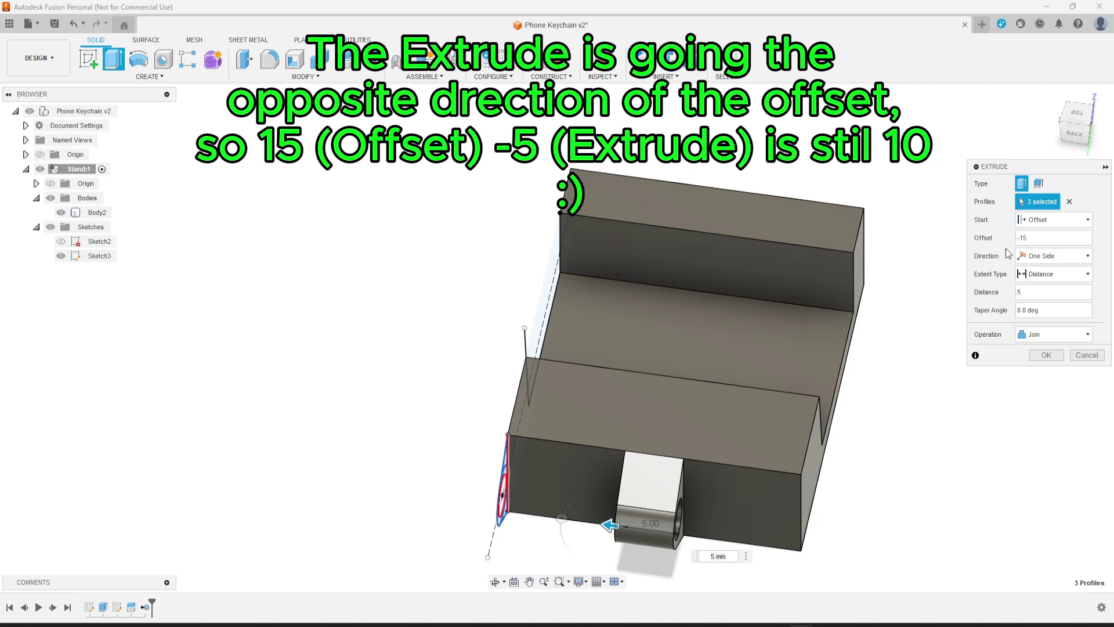
{"action": "middle_click_drag", "start_coordinate": [919, 435], "coordinate": [880, 398], "text": "shift"}
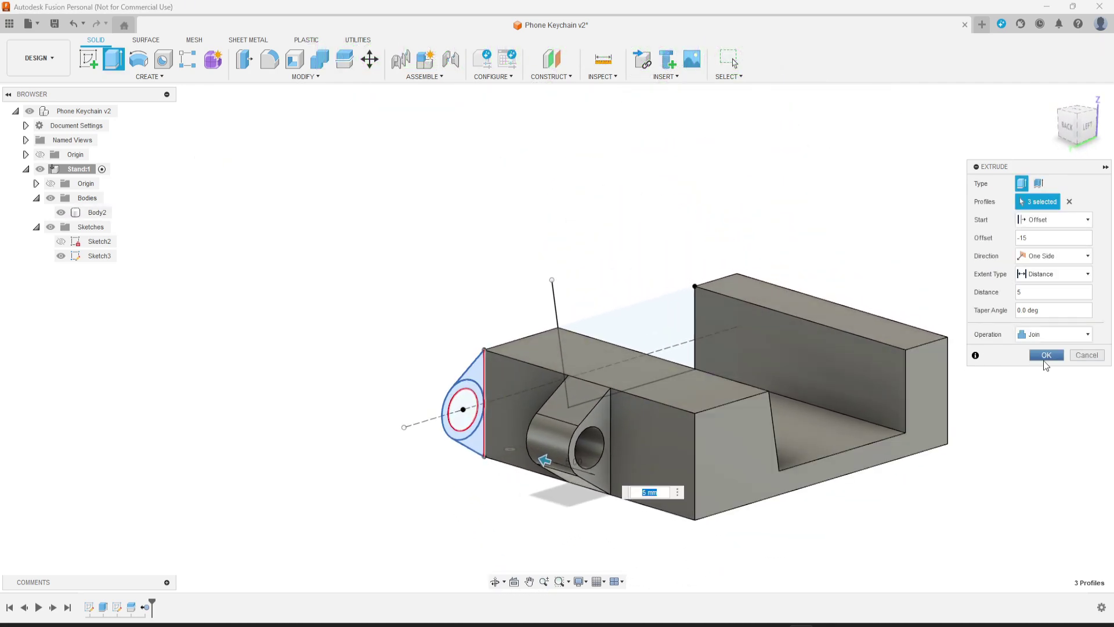
{"action": "left_click", "coordinate": [1043, 360]}
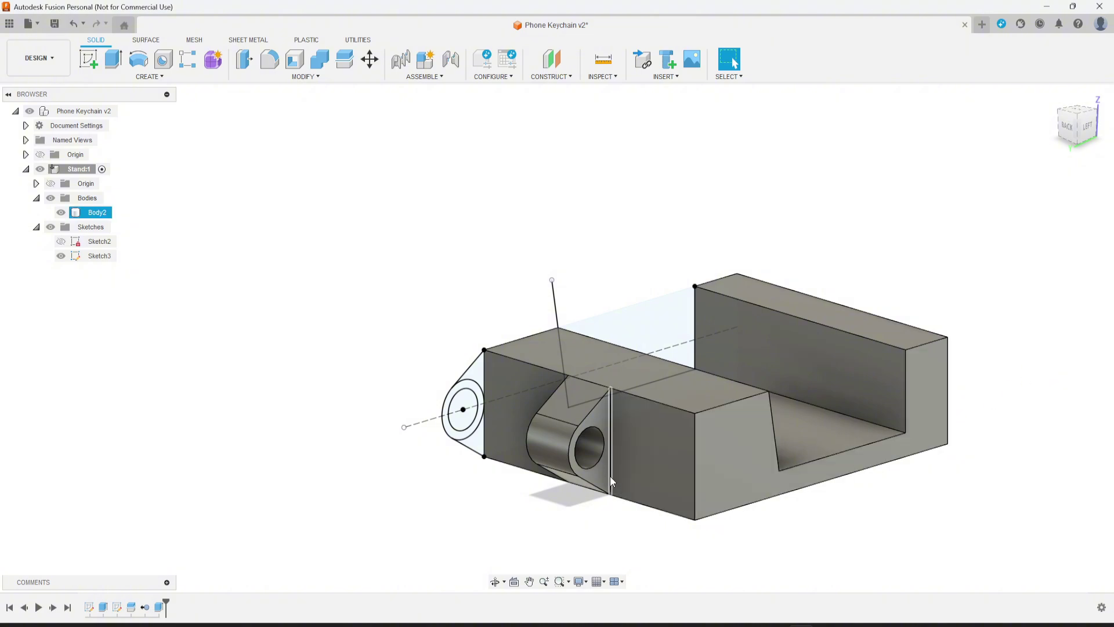
{"action": "left_click", "coordinate": [61, 256]}
Try to chamfer the two vertical edges where the keychain loop meets the block
{"action": "mouse_move", "coordinate": [191, 395]}
{"action": "middle_mouse_down", "text": "shift"}
{"action": "mouse_move", "coordinate": [712, 503]}
{"action": "mouse_move", "coordinate": [853, 520]}
{"action": "mouse_move", "coordinate": [646, 490]}
{"action": "middle_mouse_up", "text": "shift"}
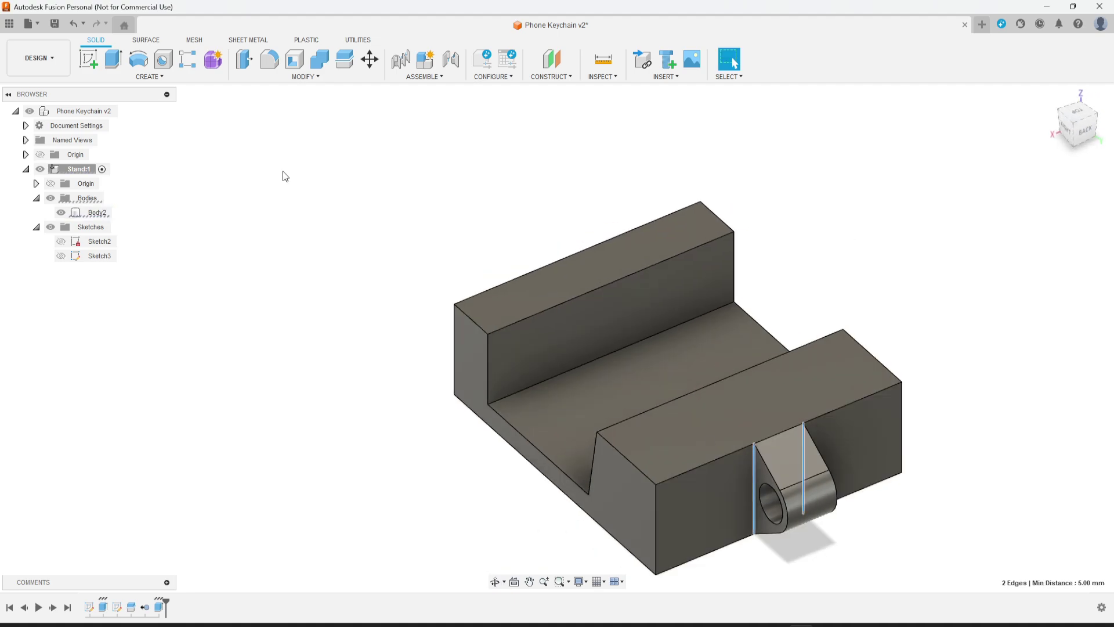
{"action": "left_click", "coordinate": [301, 76]}
{"action": "left_click", "coordinate": [293, 138]}
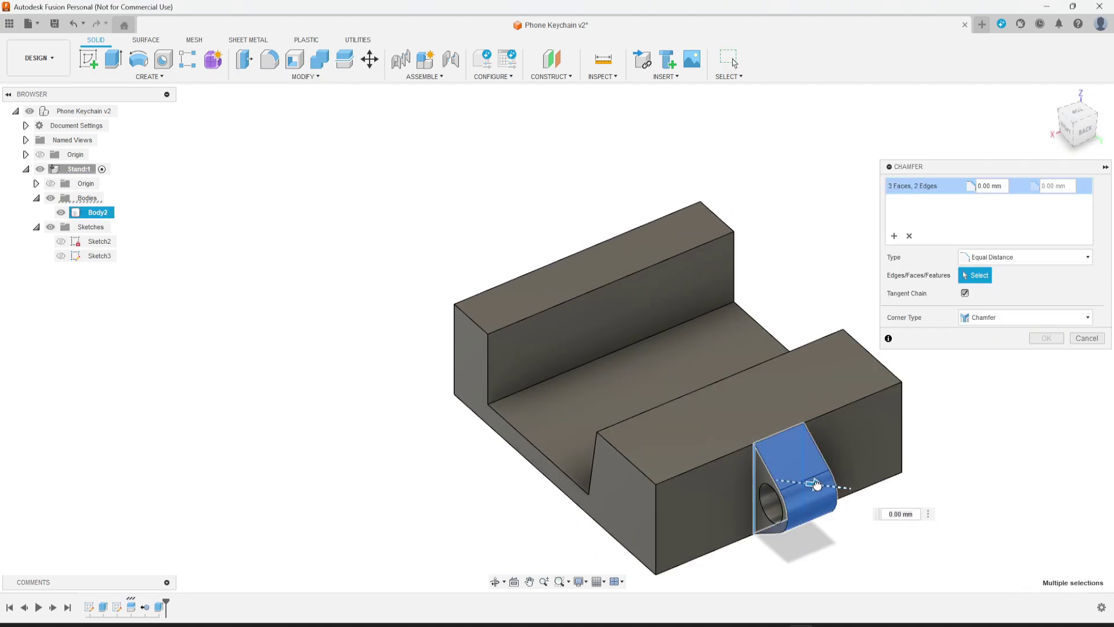
{"action": "left_click", "coordinate": [748, 498]}
{"action": "left_click_drag", "start_coordinate": [748, 500], "coordinate": [747, 523]}
{"action": "middle_click_drag", "start_coordinate": [861, 508], "coordinate": [667, 470], "text": "shift"}
{"action": "key", "text": "Return"}
Chamfer six corner edges of the stand block with an equal distance of 5 mm
{"action": "left_click", "coordinate": [667, 455], "text": "shift"}
{"action": "left_click", "coordinate": [670, 445], "text": "shift"}
{"action": "middle_click_drag", "start_coordinate": [653, 379], "coordinate": [705, 485], "text": "shift"}
{"action": "left_click", "coordinate": [817, 376], "text": "shift"}
{"action": "middle_click_drag", "start_coordinate": [564, 418], "coordinate": [754, 239], "text": "shift"}
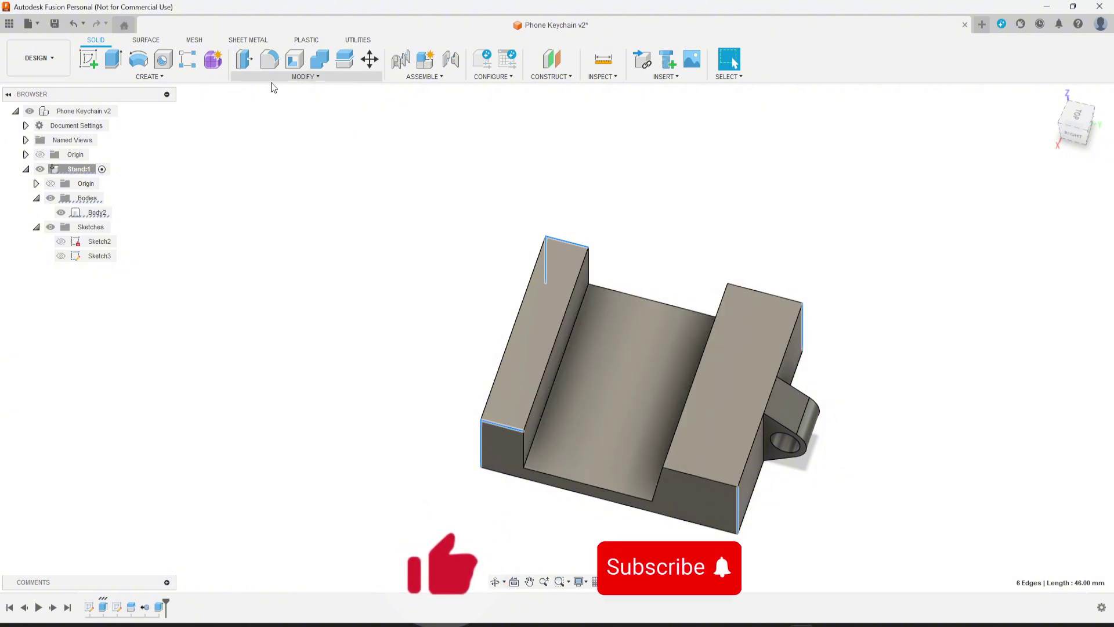
{"action": "left_click", "coordinate": [305, 76]}
{"action": "left_click", "coordinate": [257, 115]}
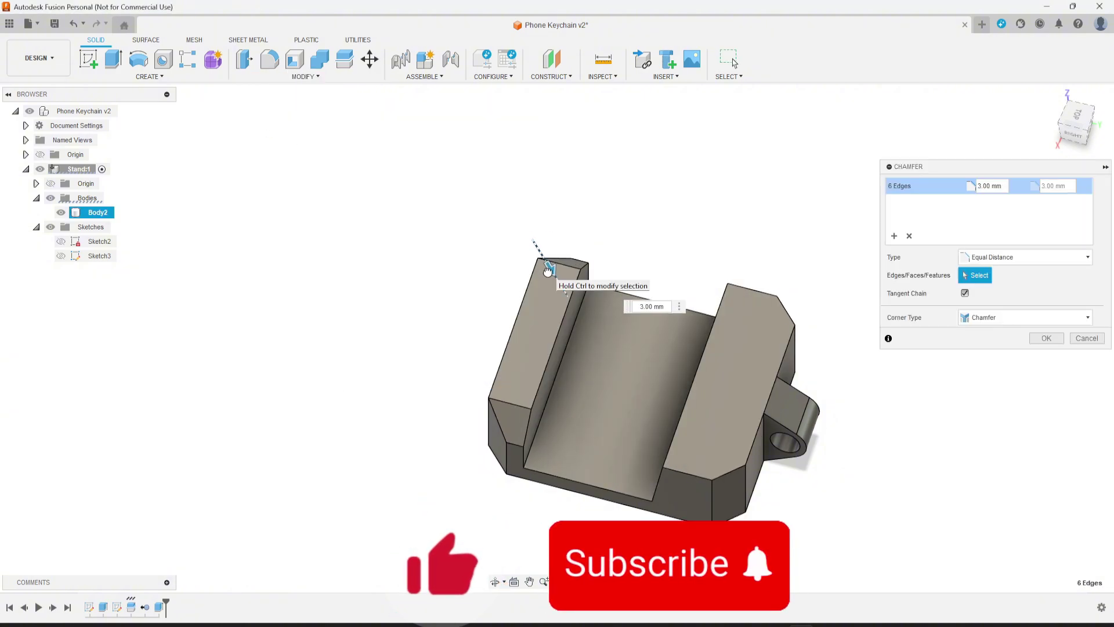
{"action": "middle_click_drag", "start_coordinate": [542, 292], "coordinate": [874, 365], "text": "shift"}
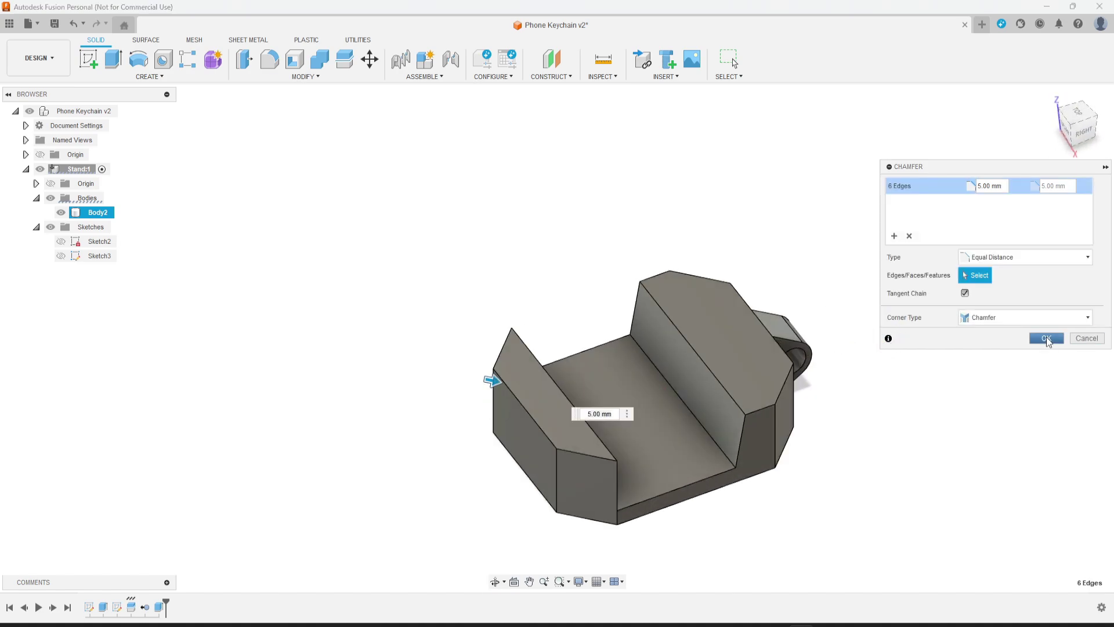
{"action": "left_click", "coordinate": [1047, 338]}
Chamfer the two vertical edges where the keychain loop joins the block's side
{"action": "middle_click_drag", "start_coordinate": [1047, 338], "coordinate": [493, 332], "text": "shift"}
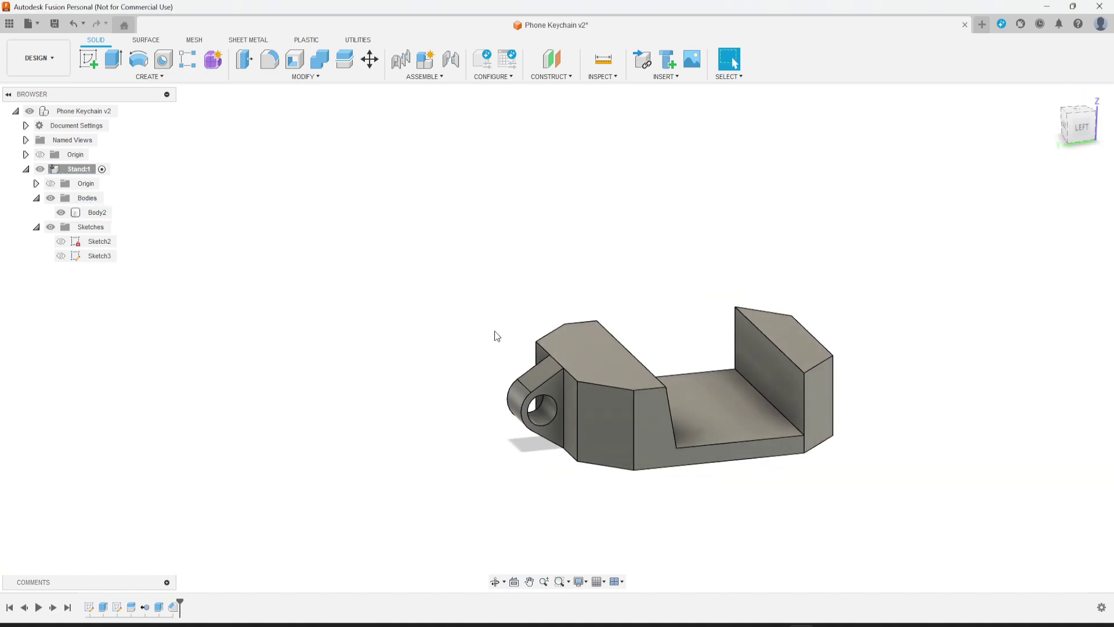
{"action": "middle_click_drag", "start_coordinate": [568, 391], "coordinate": [764, 435], "text": "shift"}
{"action": "left_click", "coordinate": [737, 435], "text": "ctrl"}
{"action": "left_click", "coordinate": [305, 76]}
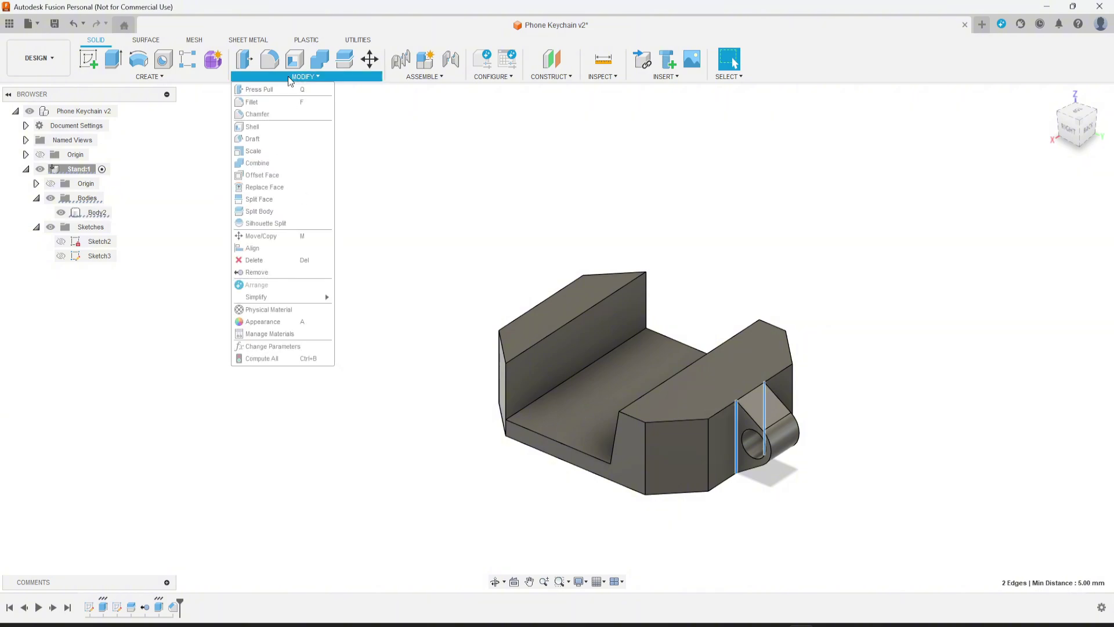
{"action": "left_click", "coordinate": [255, 127]}
{"action": "left_click_drag", "start_coordinate": [776, 410], "coordinate": [792, 412]}
{"action": "middle_click_drag", "start_coordinate": [865, 423], "coordinate": [1045, 342], "text": "shift"}
{"action": "left_click", "coordinate": [1047, 338]}
Start a sketch on the top face beside the keychain loop and place a text frame between its two chamfered corners
{"action": "middle_click_drag", "start_coordinate": [945, 427], "coordinate": [847, 420], "text": "shift"}
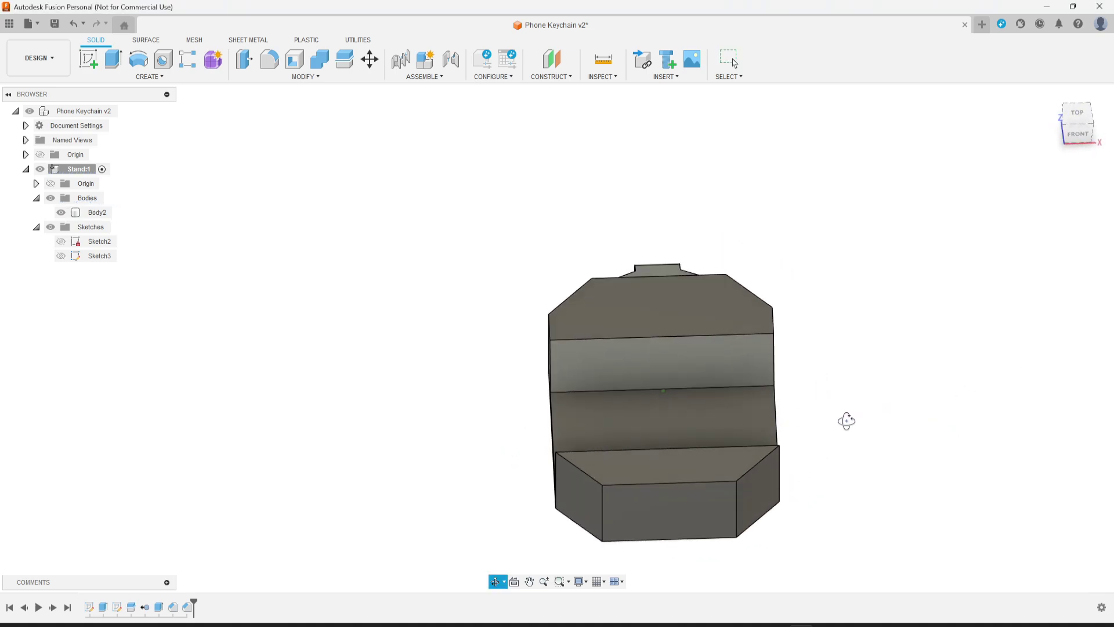
{"action": "left_click", "coordinate": [88, 59]}
{"action": "left_click", "coordinate": [705, 312]}
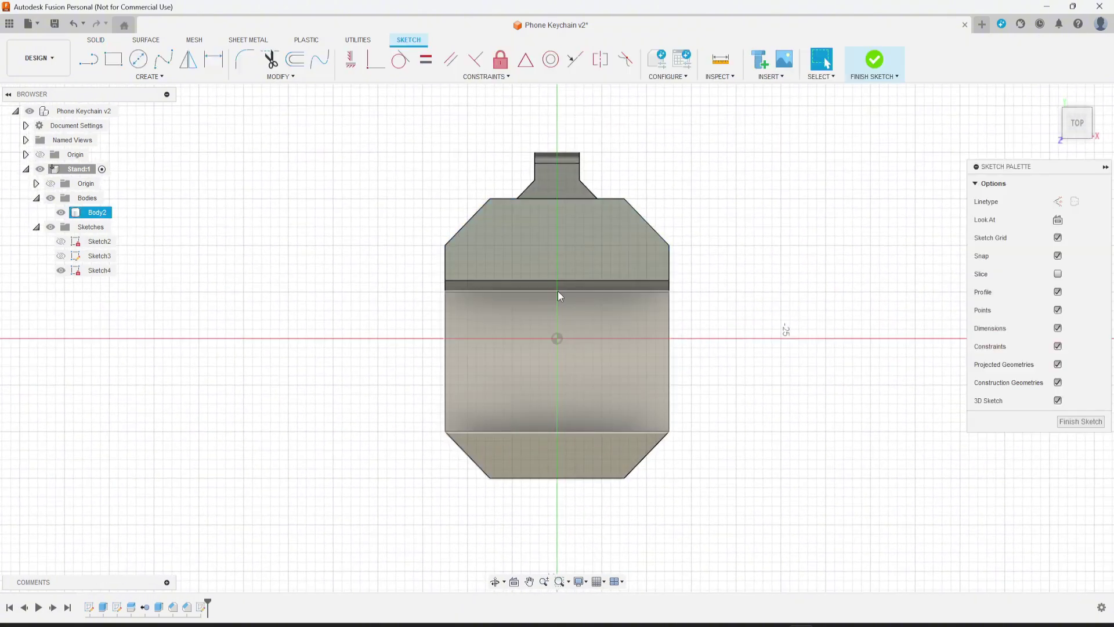
{"action": "left_click", "coordinate": [150, 76]}
{"action": "left_click", "coordinate": [185, 204]}
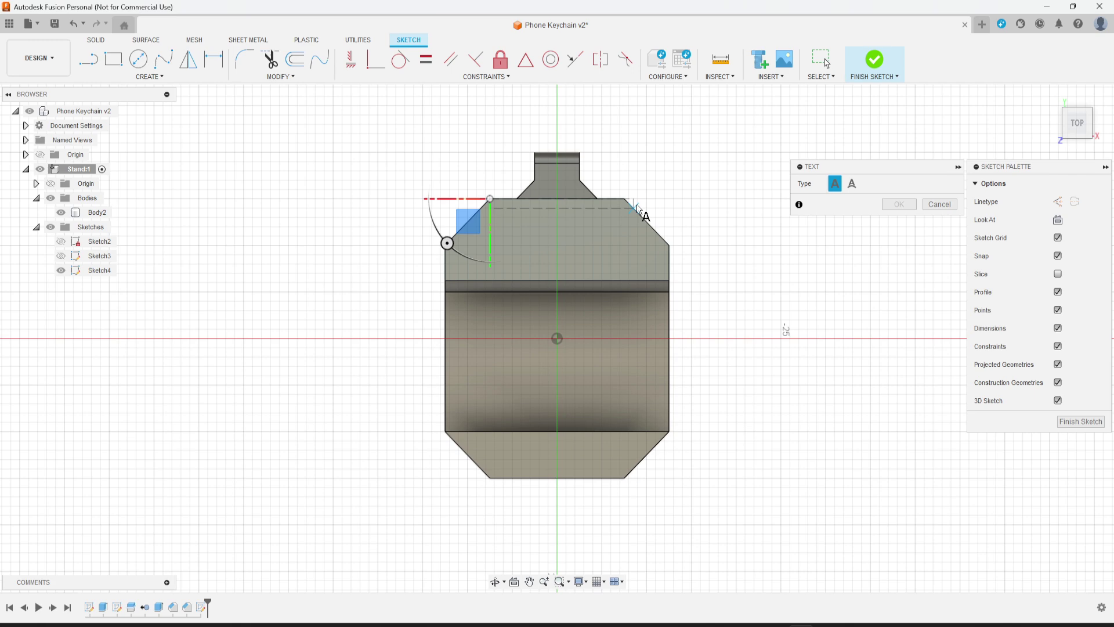
{"action": "left_click", "coordinate": [623, 285]}
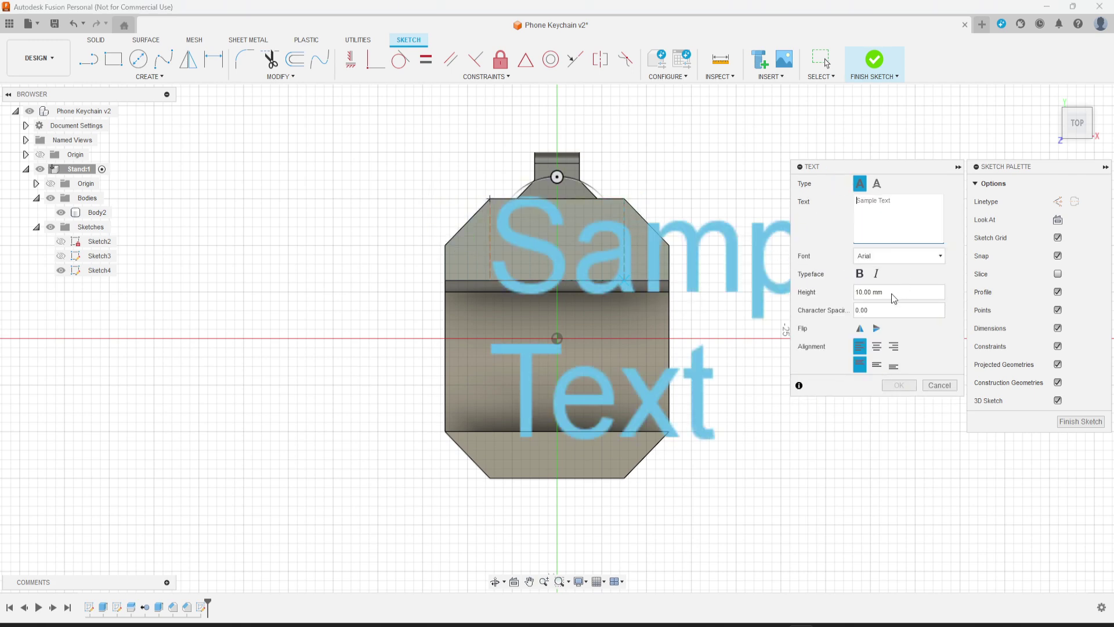
Set the text height to 5 mm, centre it horizontally and vertically in the frame, and enter "MTFPrint"
{"action": "left_click_drag", "start_coordinate": [894, 298], "coordinate": [857, 292]}
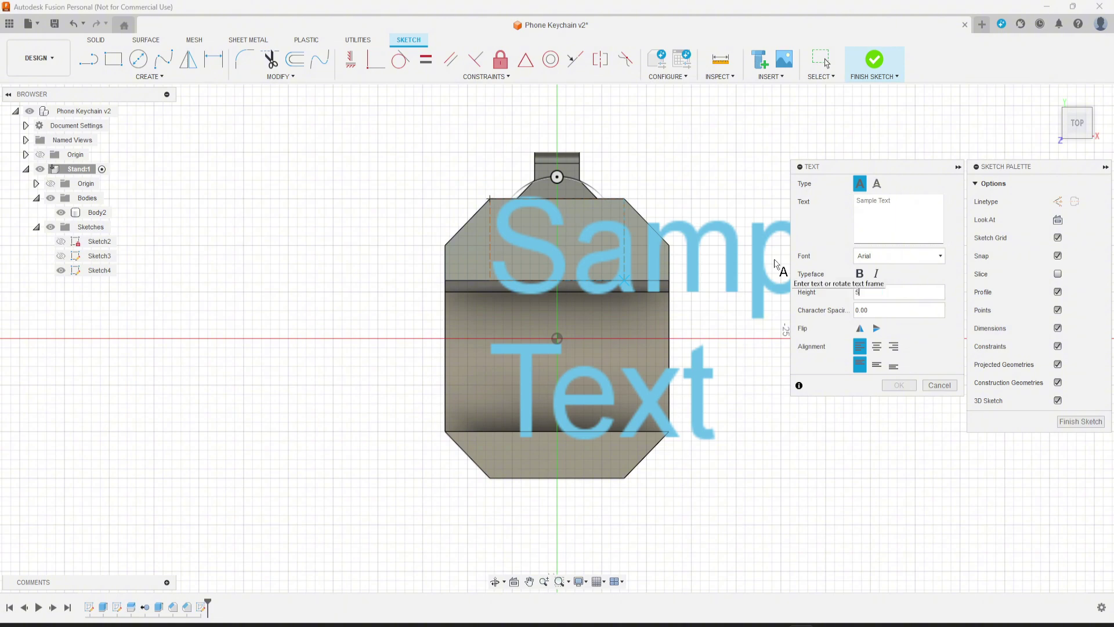
{"action": "left_click", "coordinate": [878, 357]}
{"action": "left_click", "coordinate": [876, 366]}
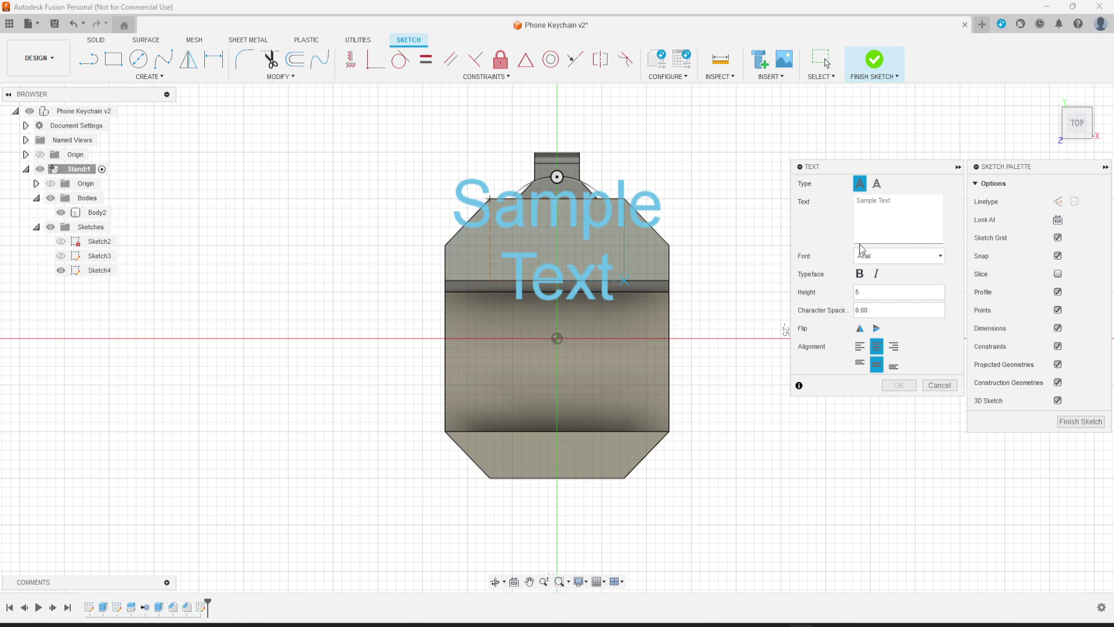
{"action": "type", "text": "MTFPrint"}
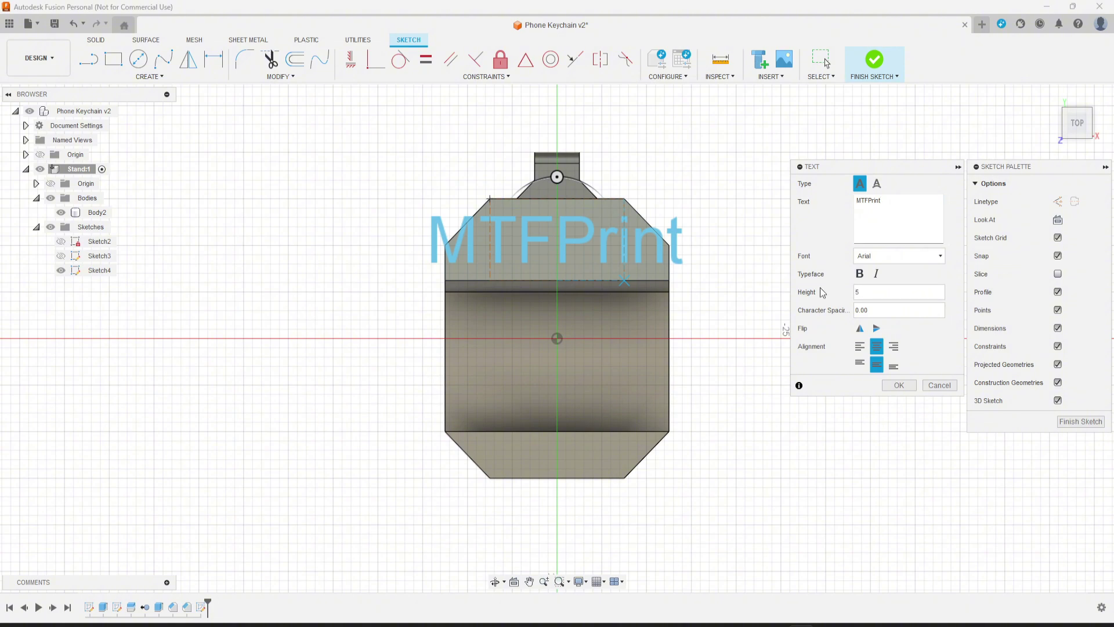
Make the MTFPrint text bold, reduce its height until it fits the frame's width, and finish the sketch
{"action": "double_click", "coordinate": [857, 293]}
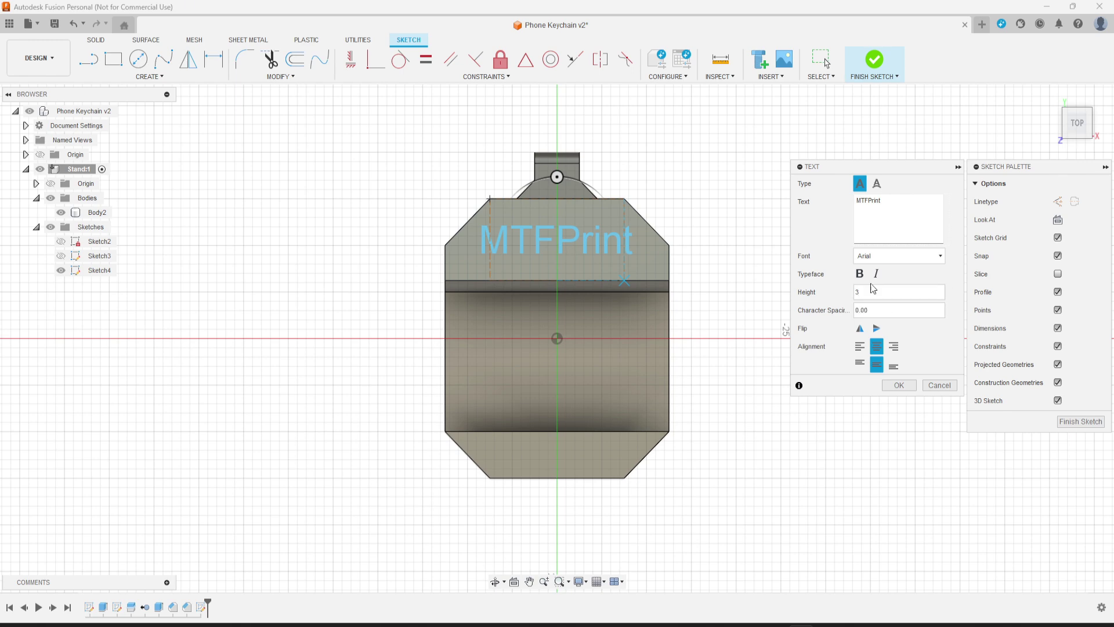
{"action": "left_click", "coordinate": [860, 274]}
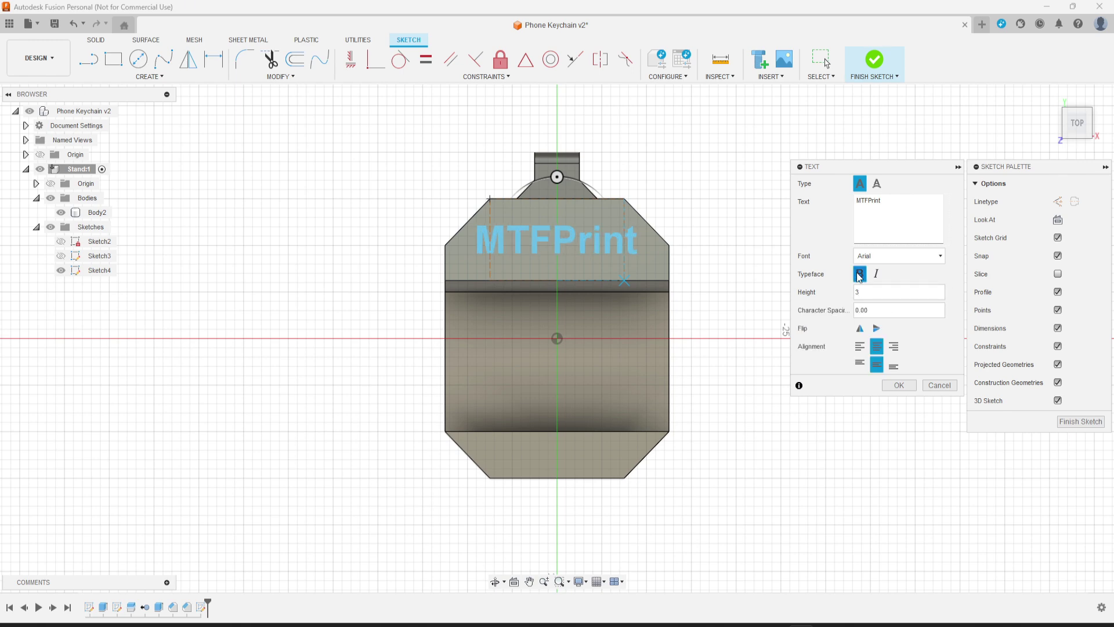
{"action": "double_click", "coordinate": [877, 292]}
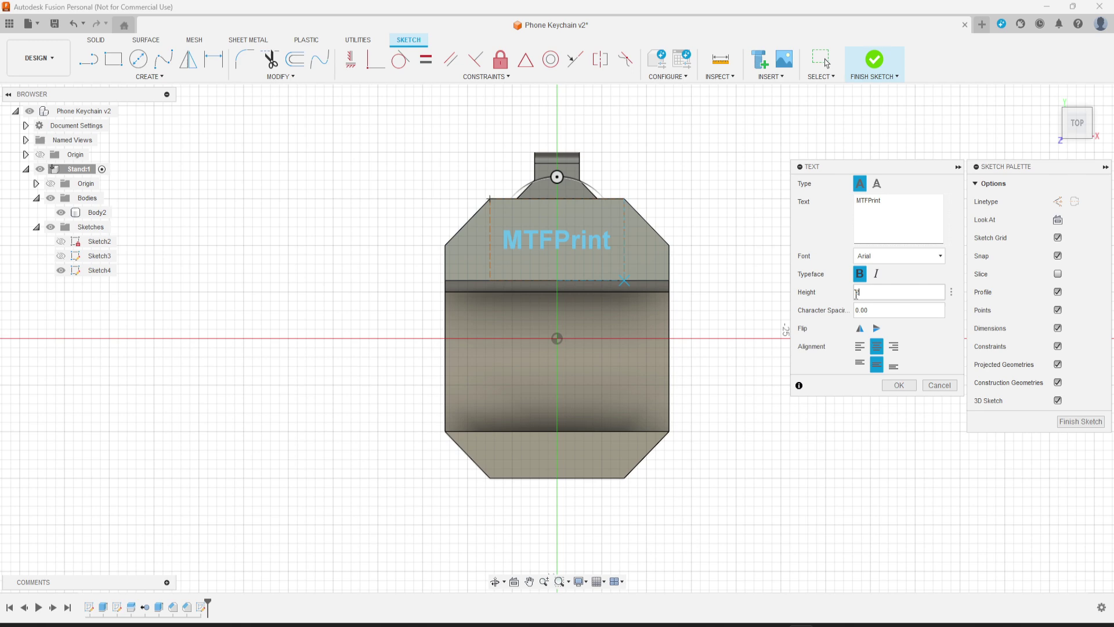
{"action": "type", "text": "4"}
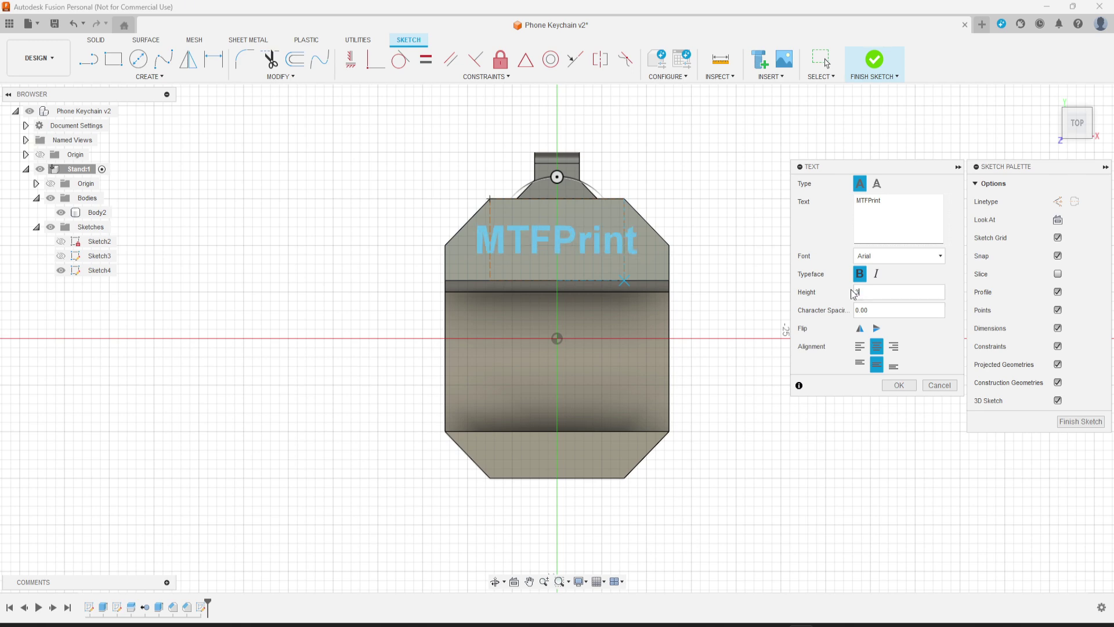
{"action": "key", "text": "Return"}
{"action": "left_click", "coordinate": [1081, 421]}
Extrude the MTFPrint text 0.2 mm upward from the top face and join it to the stand
{"action": "mouse_move", "coordinate": [729, 346]}
{"action": "middle_mouse_down", "text": "shift"}
{"action": "mouse_move", "coordinate": [769, 290]}
{"action": "mouse_move", "coordinate": [781, 305]}
{"action": "middle_mouse_up", "text": "shift"}
{"action": "scroll", "coordinate": [781, 305], "scroll_direction": "up", "scroll_amount": 6}
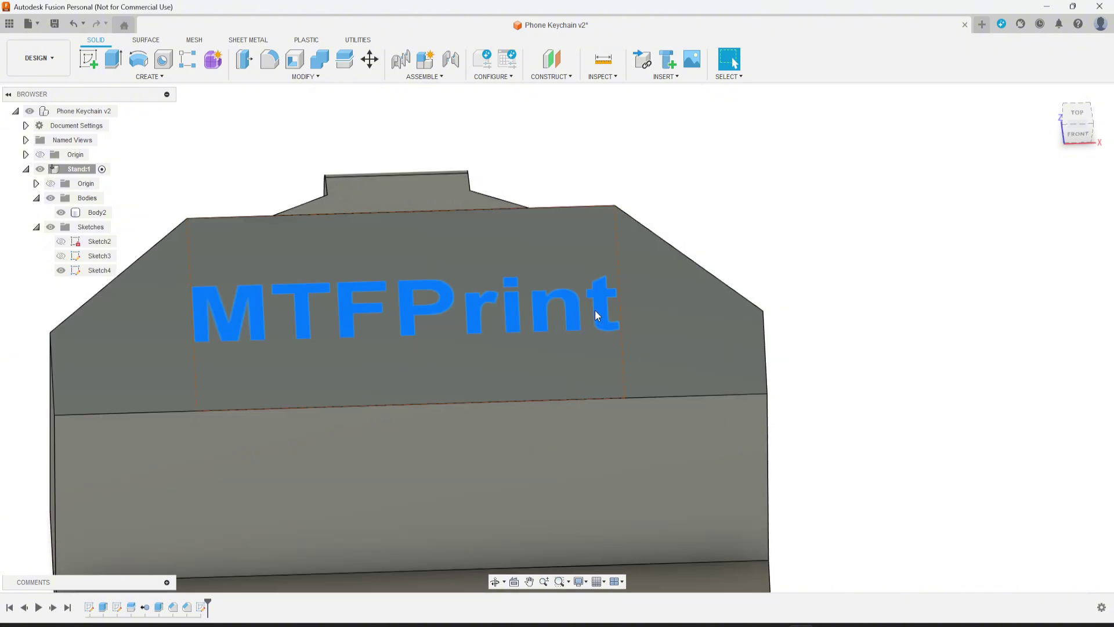
{"action": "left_click", "coordinate": [596, 315]}
{"action": "type", "text": "e"}
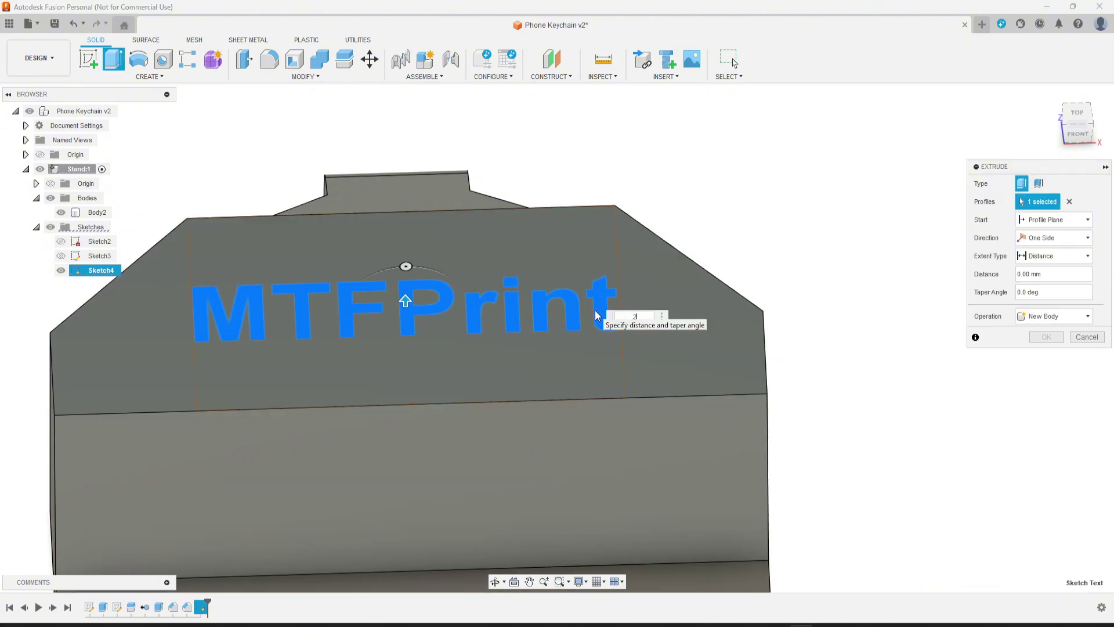
{"action": "type", "text": ".2"}
{"action": "key", "text": "Return"}
{"action": "key", "text": "BackSpace"}
{"action": "key", "text": "BackSpace"}
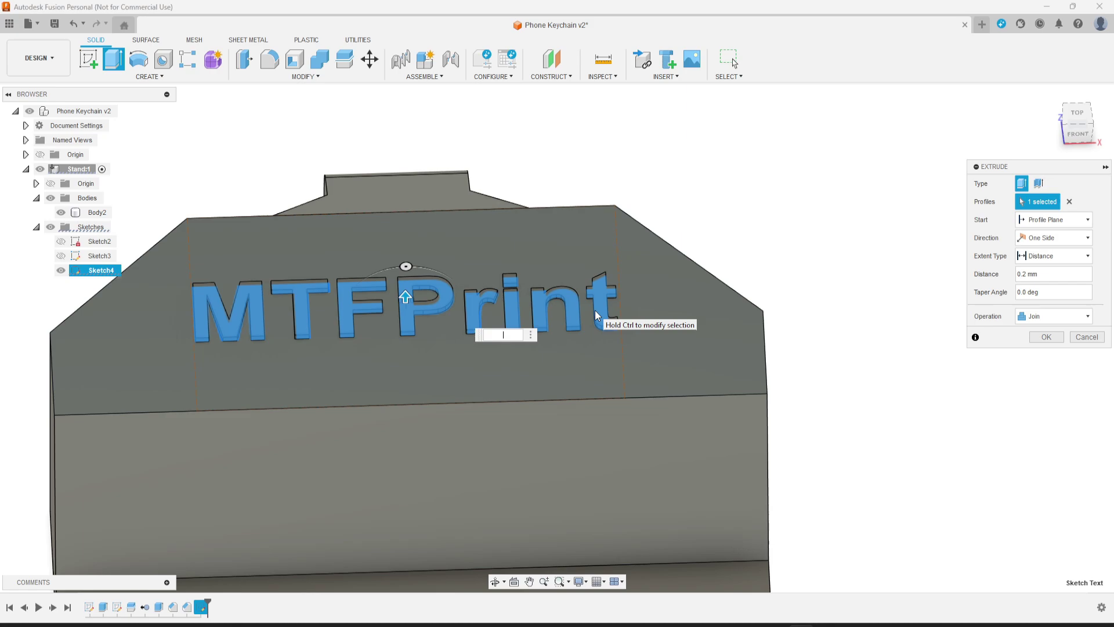
{"action": "middle_click_drag", "start_coordinate": [841, 375], "coordinate": [798, 338], "text": "shift"}
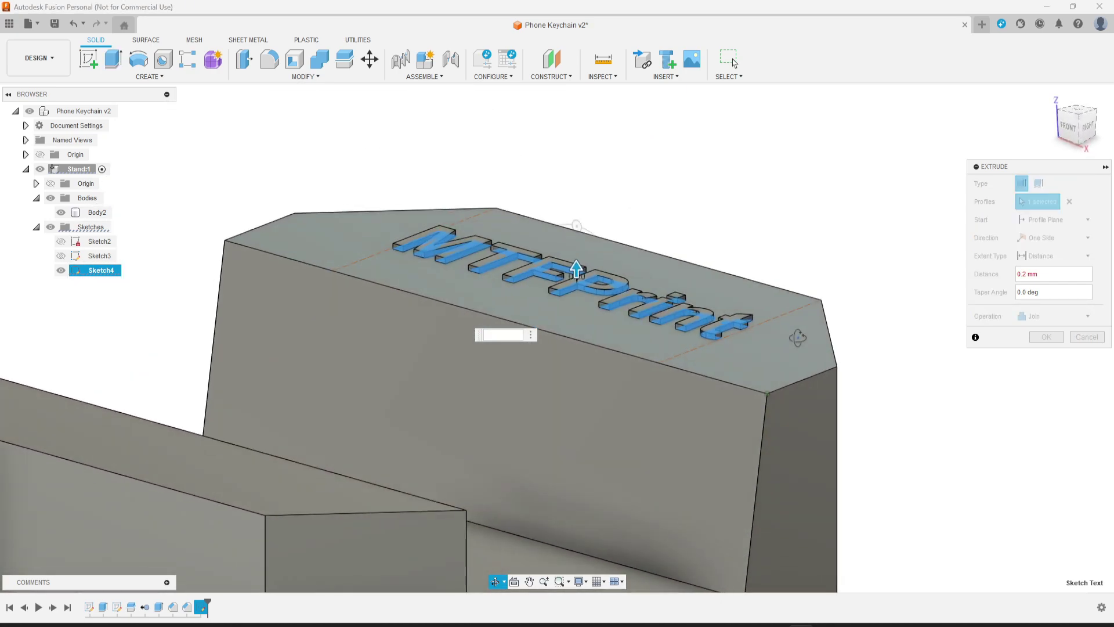
{"action": "type", "text": "2"}
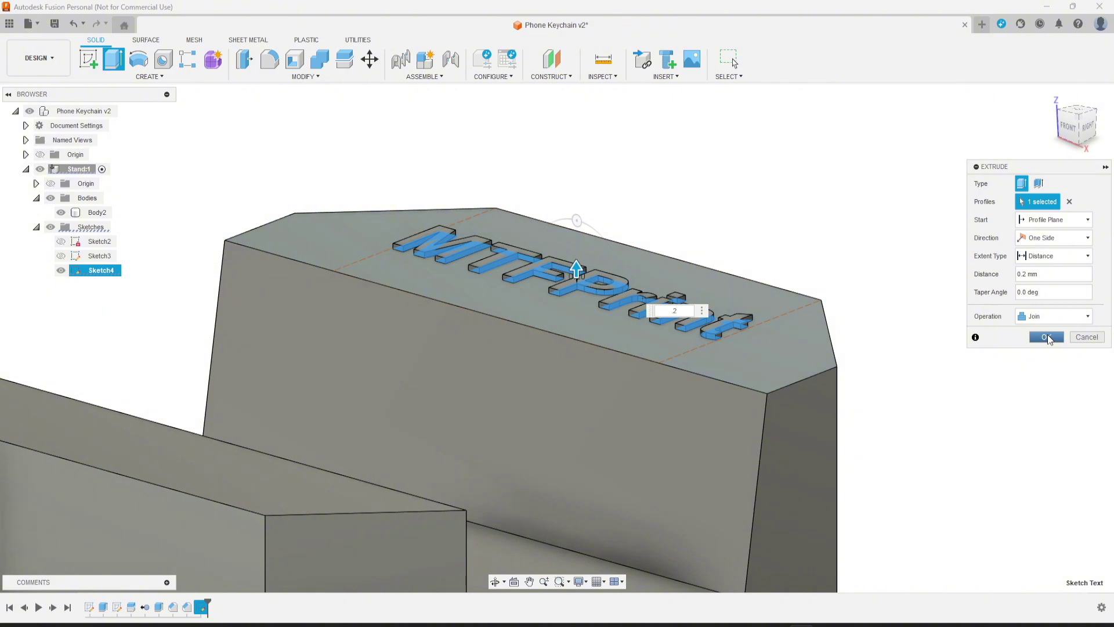
{"action": "left_click", "coordinate": [1047, 336]}
{"action": "middle_click_drag", "start_coordinate": [966, 349], "coordinate": [623, 372], "text": "shift"}
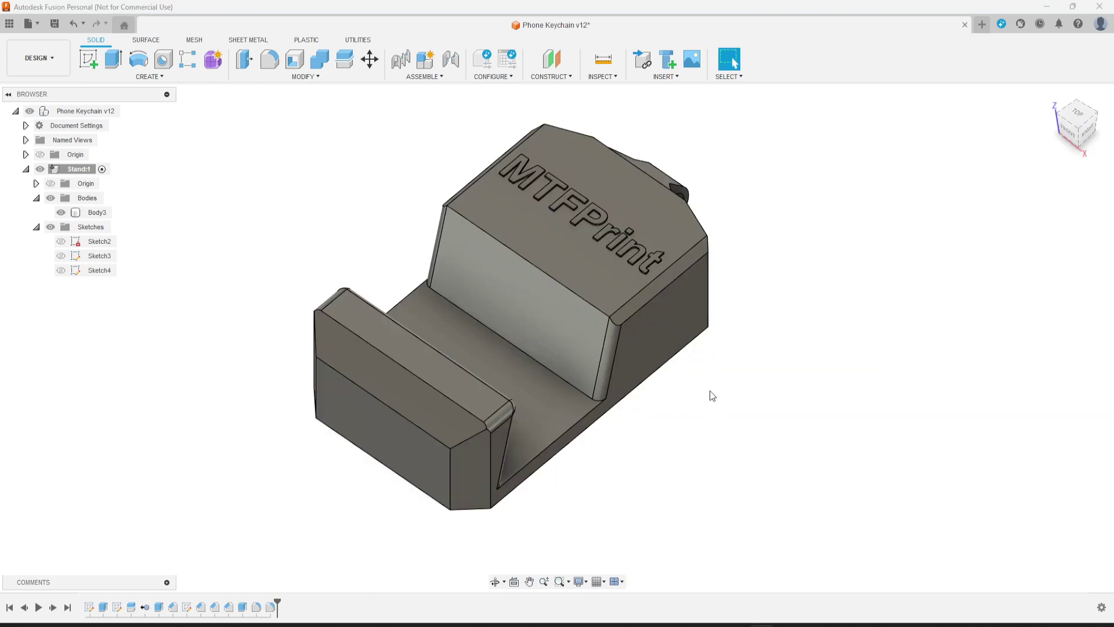
{"action": "mouse_move", "coordinate": [716, 399]}
{"action": "middle_mouse_down", "text": "shift"}
{"action": "mouse_move", "coordinate": [694, 412]}
{"action": "mouse_move", "coordinate": [534, 364]}
{"action": "mouse_move", "coordinate": [428, 385]}
{"action": "mouse_move", "coordinate": [580, 406]}
{"action": "mouse_move", "coordinate": [808, 385]}
{"action": "mouse_move", "coordinate": [724, 408]}
{"action": "mouse_move", "coordinate": [714, 353]}
{"action": "mouse_move", "coordinate": [698, 419]}
{"action": "mouse_move", "coordinate": [749, 412]}
{"action": "mouse_move", "coordinate": [705, 405]}
{"action": "middle_mouse_up", "text": "shift"}
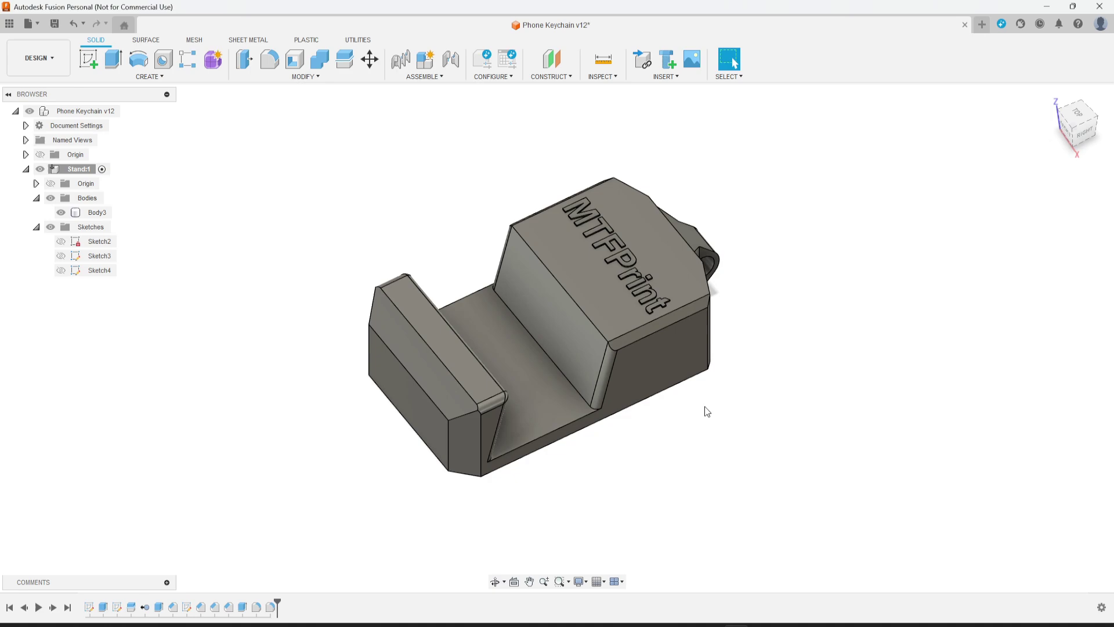